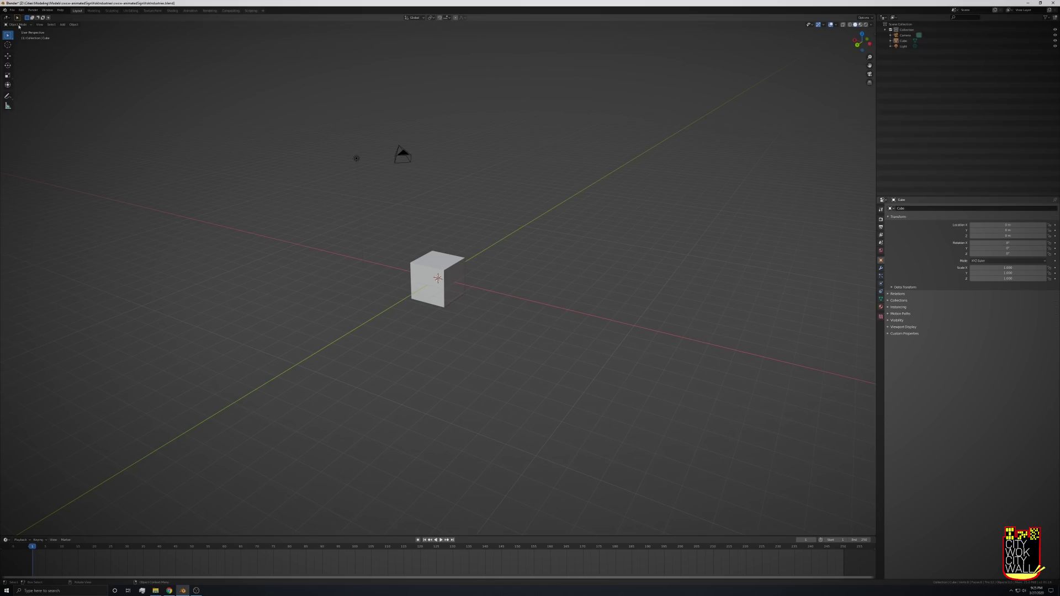
- Scale the default cube's mesh along the X and Y axes into a wide, flat rectangular slab
{"action": "key", "text": "Tab"}
{"action": "key", "text": "s"}
{"action": "key", "text": "x"}
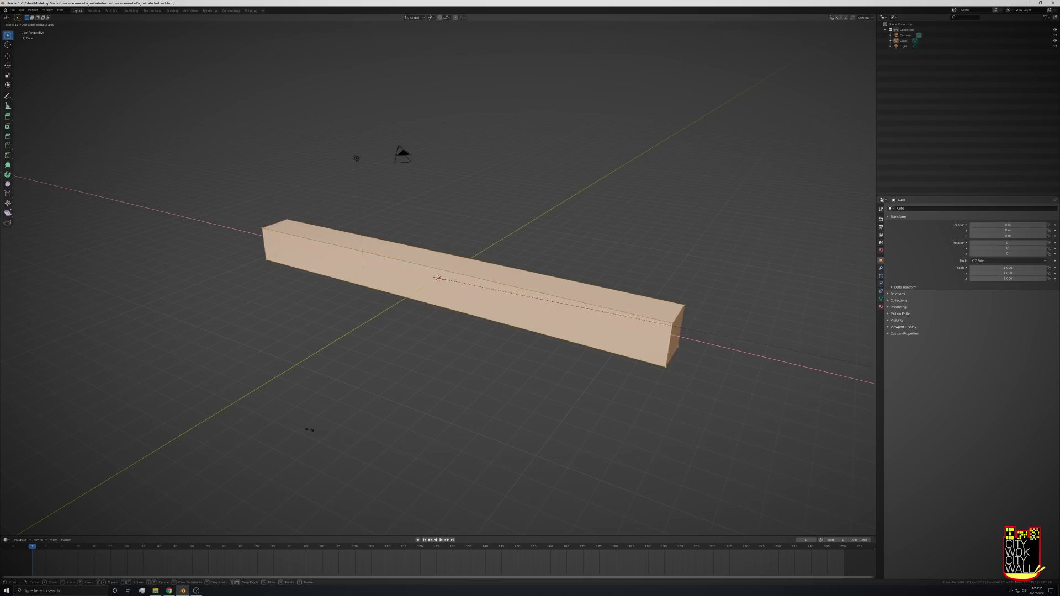
{"action": "left_click", "coordinate": [836, 526]}
{"action": "scroll", "coordinate": [836, 525], "scroll_direction": "down", "scroll_amount": 3}
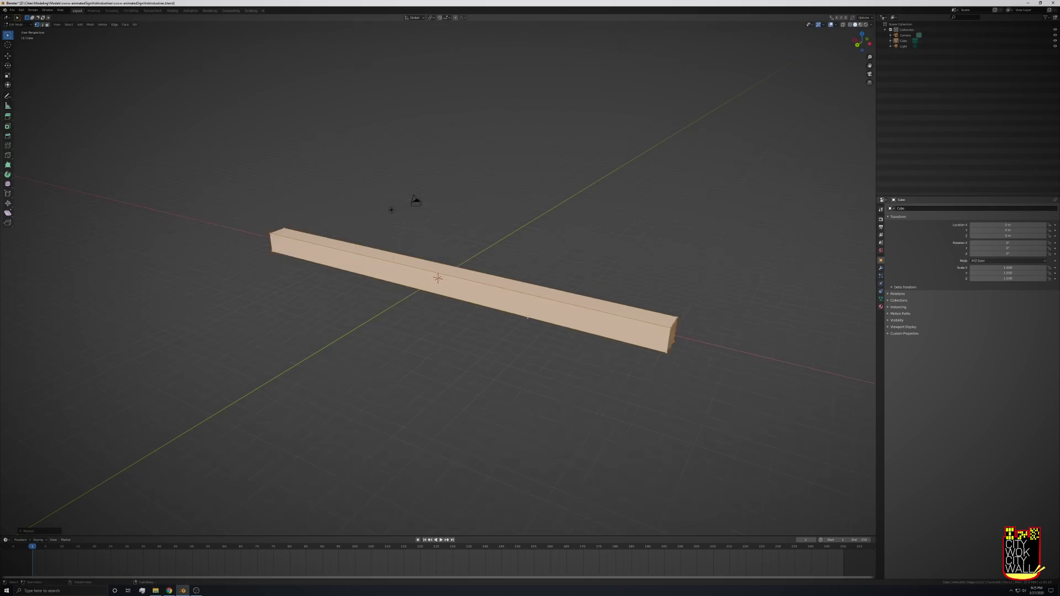
{"action": "middle_click_drag", "start_coordinate": [602, 314], "coordinate": [518, 329]}
{"action": "key", "text": "s"}
{"action": "key", "text": "y"}
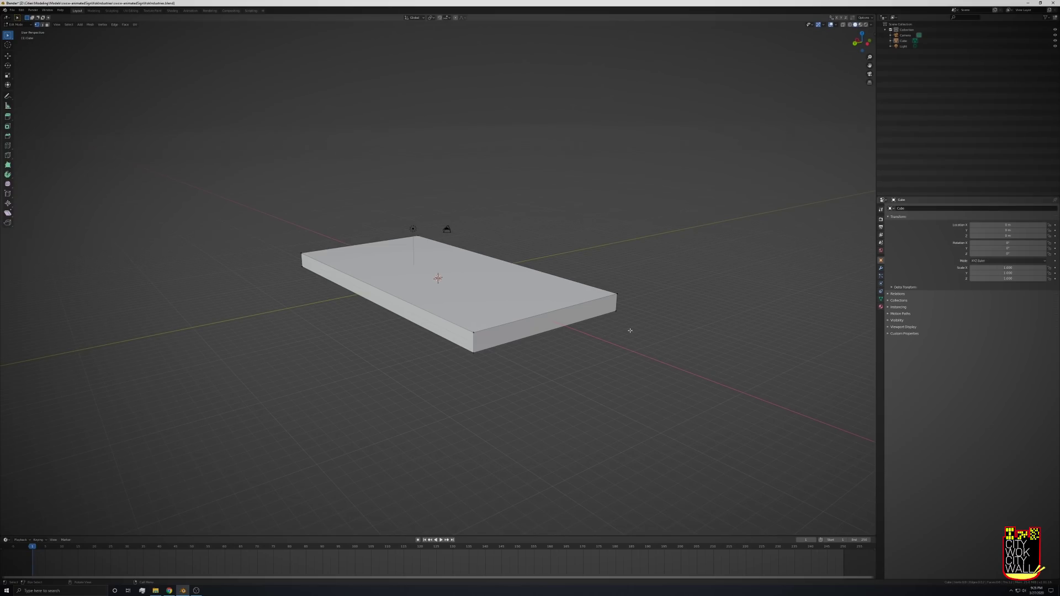
- Select the slab's narrow side faces and separate them into their own object
{"action": "middle_click_drag", "start_coordinate": [630, 330], "coordinate": [531, 378]}
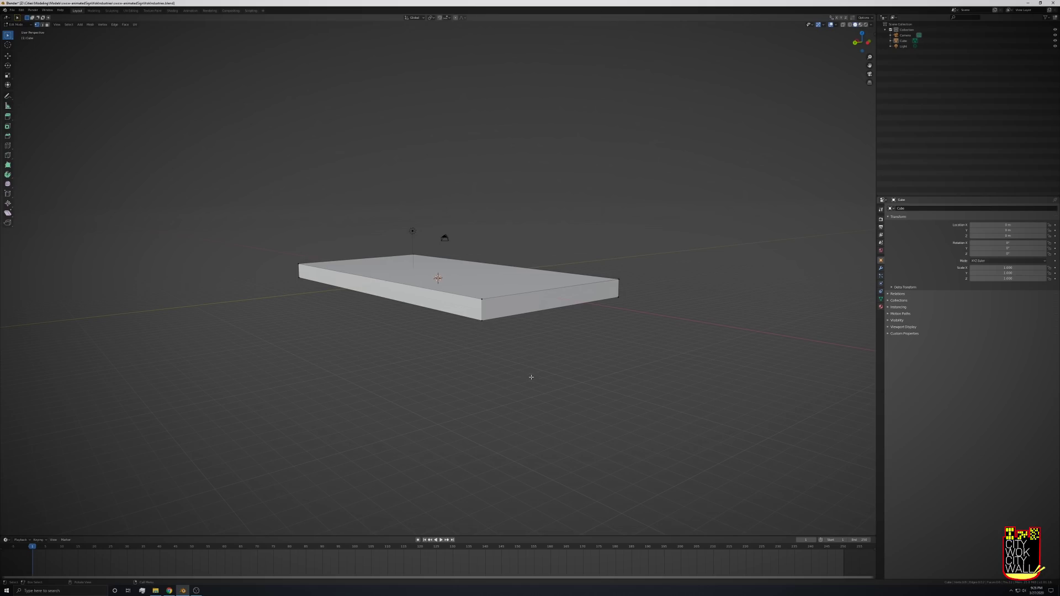
{"action": "key", "text": "3"}
{"action": "left_click", "coordinate": [372, 291]}
{"action": "mouse_move", "coordinate": [513, 309]}
{"action": "middle_mouse_down"}
{"action": "mouse_move", "coordinate": [705, 346]}
{"action": "mouse_move", "coordinate": [626, 349]}
{"action": "mouse_move", "coordinate": [615, 326]}
{"action": "mouse_move", "coordinate": [521, 317]}
{"action": "middle_mouse_up"}
{"action": "left_click", "coordinate": [487, 306], "text": "shift"}
{"action": "left_click", "coordinate": [505, 301], "text": "shift"}
{"action": "middle_click_drag", "start_coordinate": [669, 343], "coordinate": [516, 337]}
{"action": "right_click", "coordinate": [483, 309]}
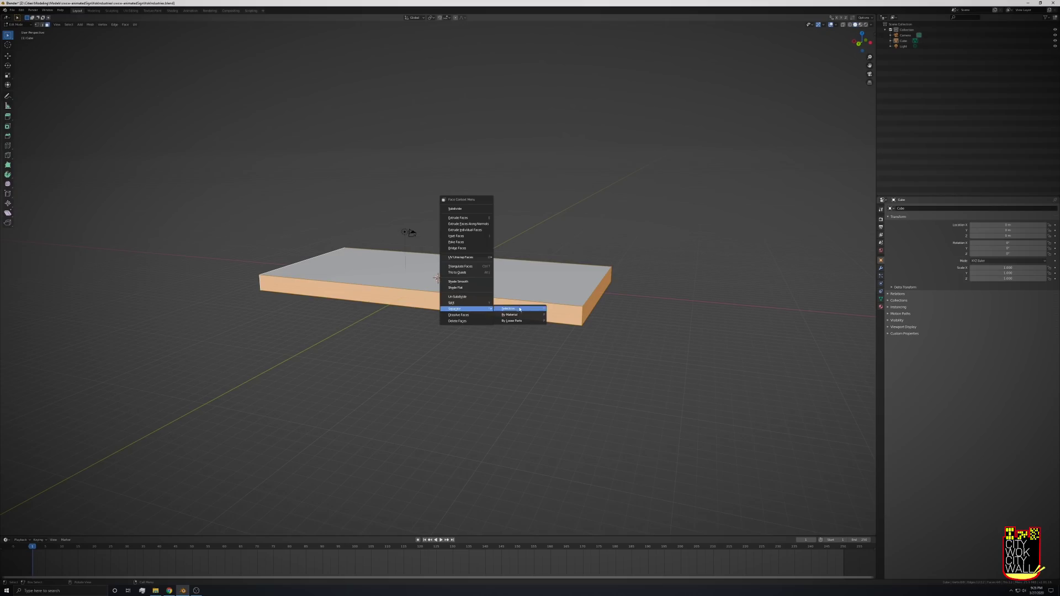
{"action": "left_click", "coordinate": [508, 308]}
- Hide the original Cube object and switch the separated side ring to Vertex Paint mode
{"action": "left_click", "coordinate": [902, 41]}
{"action": "left_click", "coordinate": [1055, 41]}
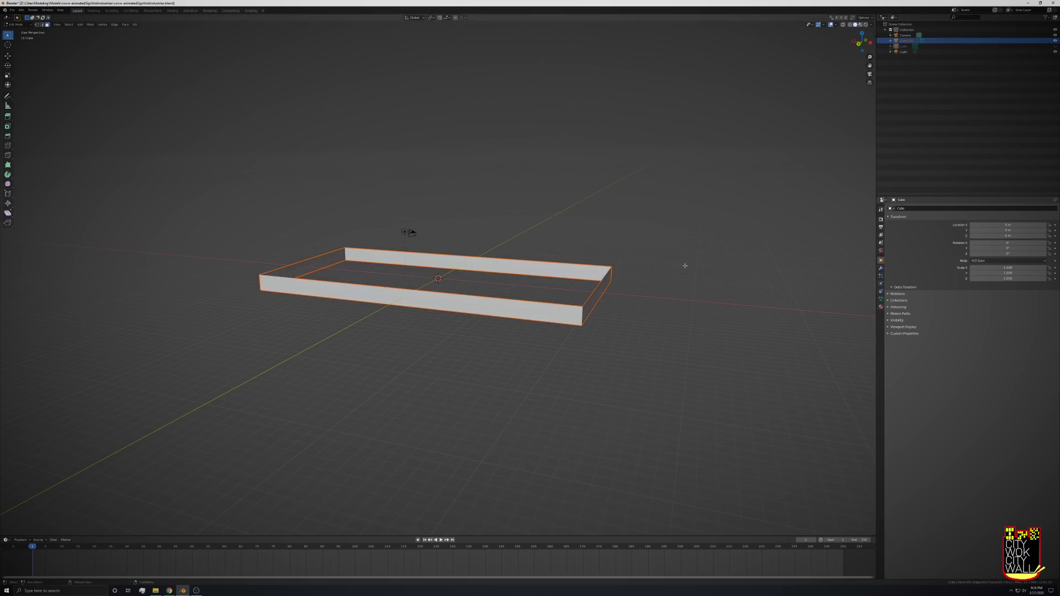
{"action": "mouse_move", "coordinate": [679, 268]}
{"action": "middle_mouse_down"}
{"action": "mouse_move", "coordinate": [661, 254]}
{"action": "mouse_move", "coordinate": [651, 270]}
{"action": "middle_mouse_up"}
{"action": "left_click", "coordinate": [17, 24]}
{"action": "left_click", "coordinate": [19, 49]}
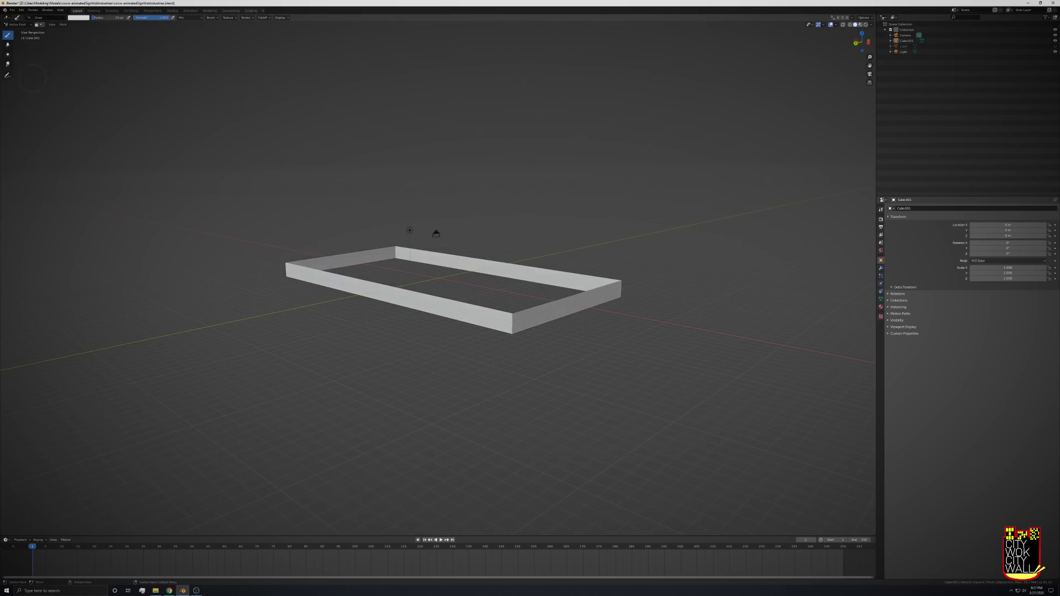
- Select all vertices of the side ring and fill them with black using Set Vertex Colors
{"action": "middle_click_drag", "start_coordinate": [88, 102], "coordinate": [117, 124]}
{"action": "left_click", "coordinate": [8, 75]}
{"action": "mouse_move", "coordinate": [186, 142]}
{"action": "left_mouse_down"}
{"action": "mouse_move", "coordinate": [428, 299]}
{"action": "mouse_move", "coordinate": [690, 436]}
{"action": "left_mouse_up"}
{"action": "left_click", "coordinate": [8, 35]}
{"action": "left_click", "coordinate": [87, 17]}
{"action": "left_click", "coordinate": [115, 63]}
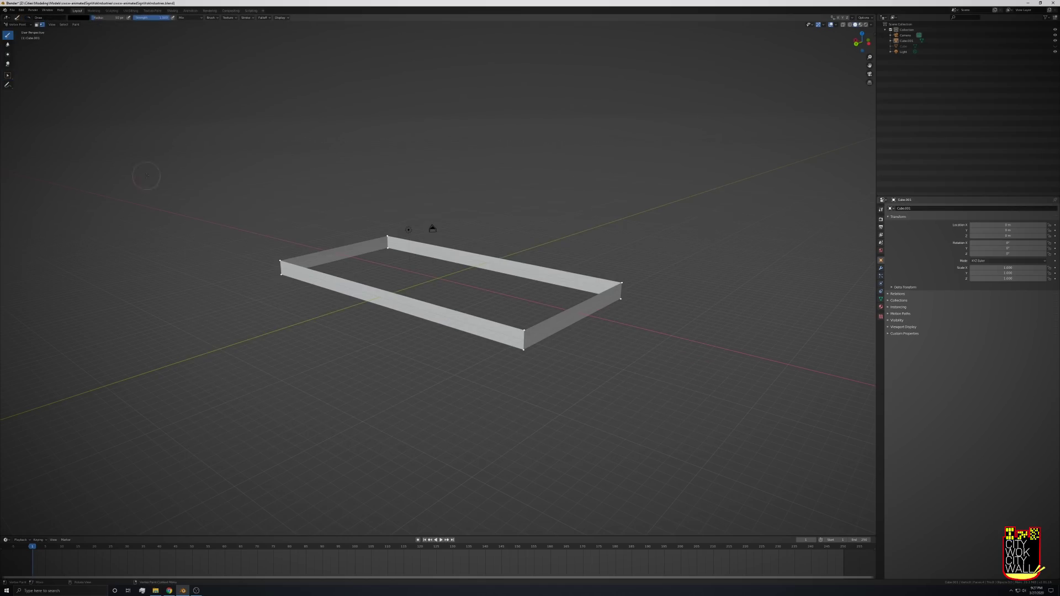
{"action": "left_click", "coordinate": [76, 24]}
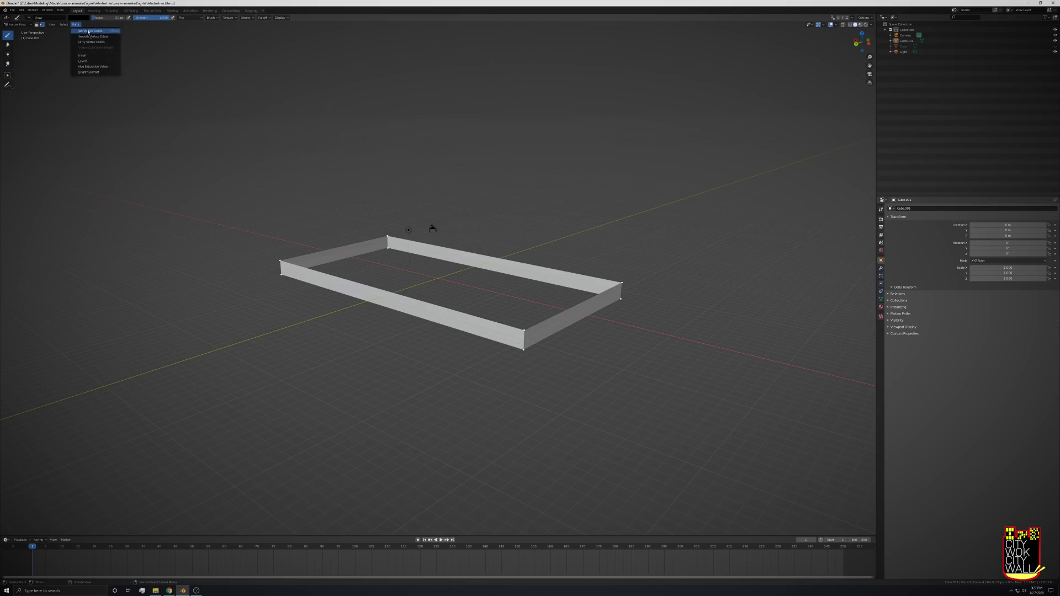
{"action": "left_click", "coordinate": [88, 32]}
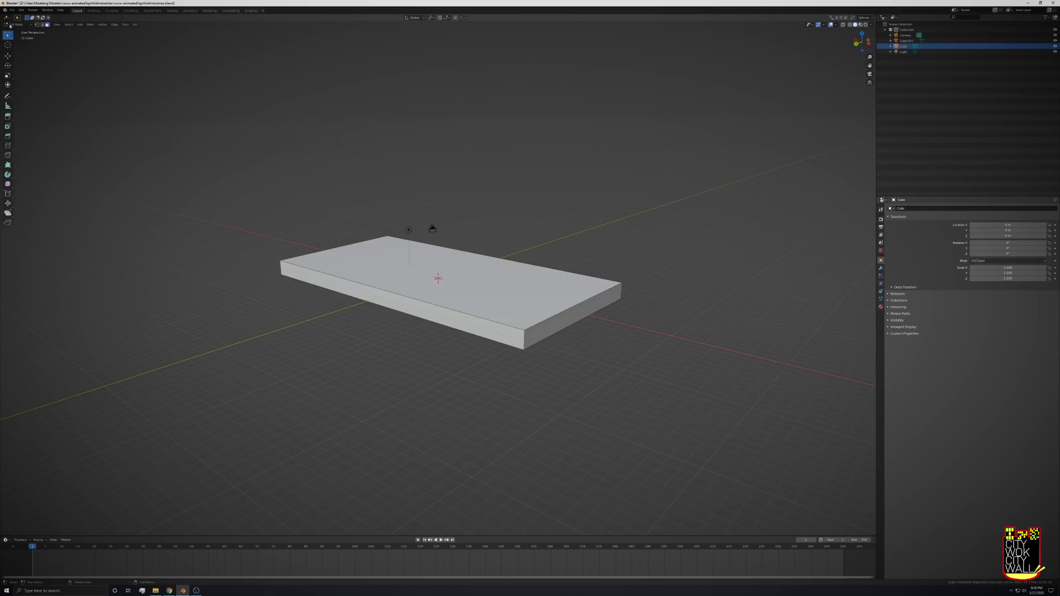
- Check the slab's top-and-bottom piece and the side ring in Vertex Paint mode
{"action": "left_click", "coordinate": [12, 25]}
{"action": "left_click", "coordinate": [24, 49]}
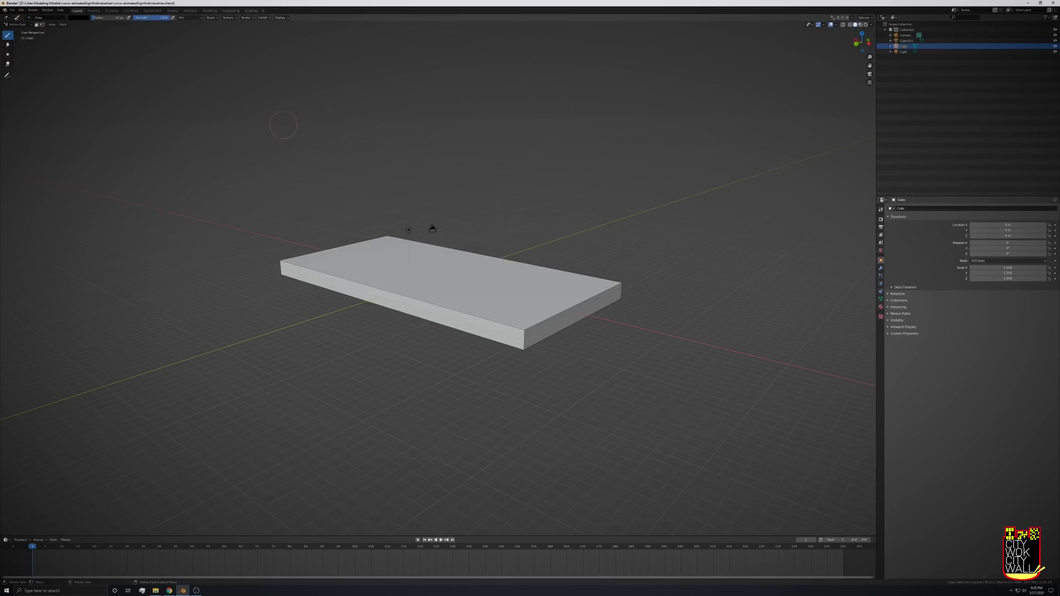
{"action": "left_click", "coordinate": [16, 24]}
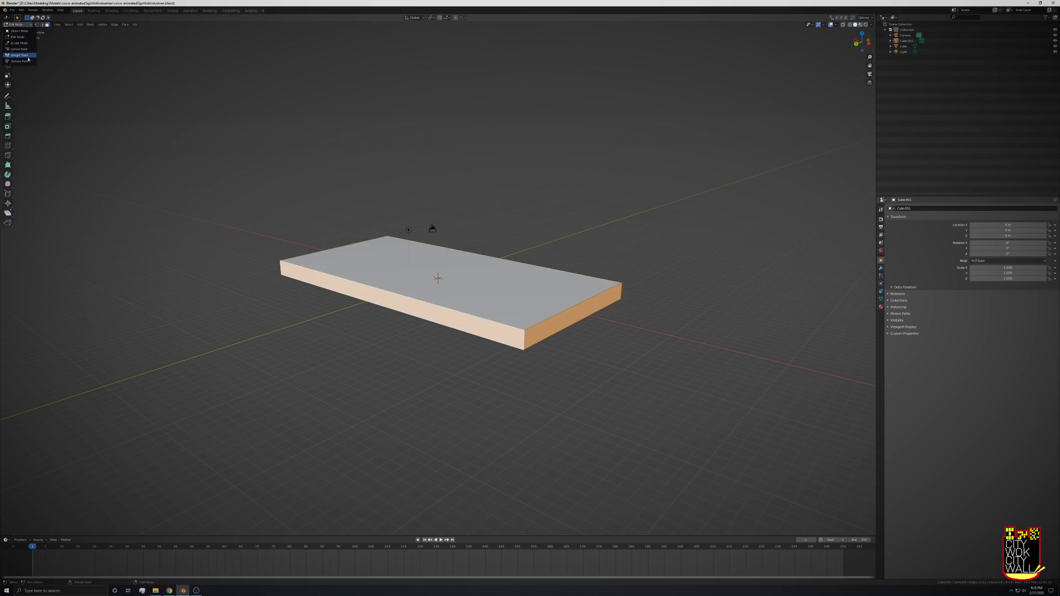
{"action": "left_click", "coordinate": [22, 49]}
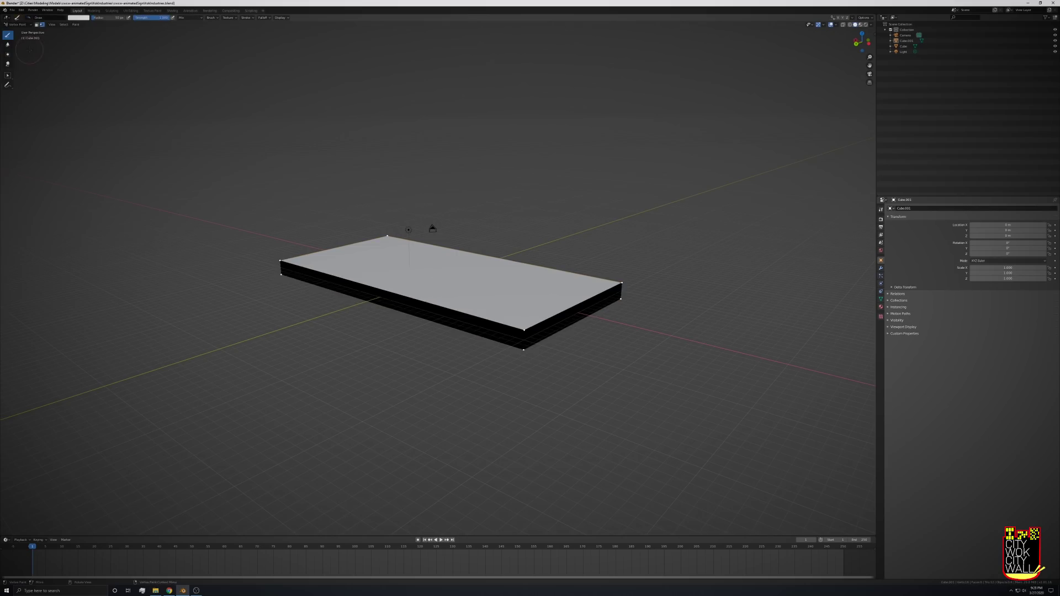
{"action": "middle_click_drag", "start_coordinate": [643, 238], "coordinate": [453, 244]}
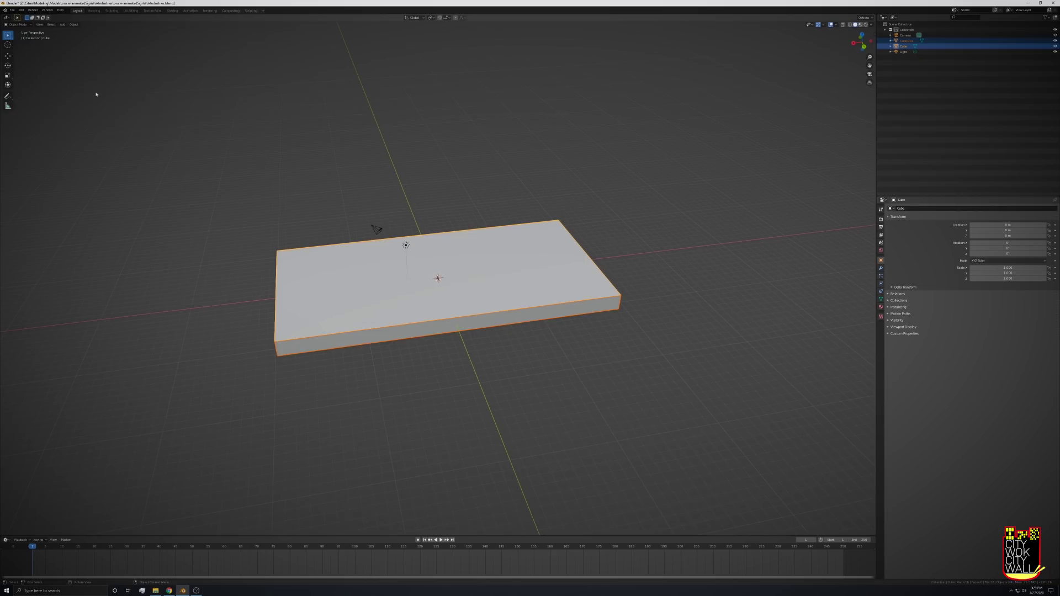
- Join the side ring and the top-and-bottom piece into one object and check it in Vertex Paint mode
{"action": "left_click", "coordinate": [906, 41]}
{"action": "left_click", "coordinate": [904, 47], "text": "shift"}
{"action": "key", "text": "ctrl+j"}
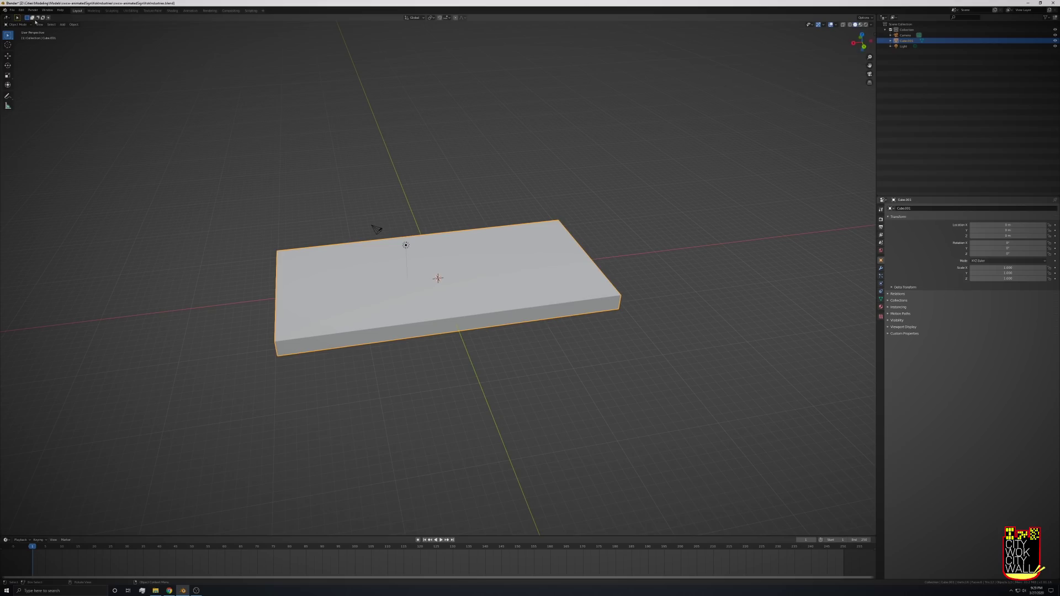
{"action": "left_click", "coordinate": [30, 24]}
{"action": "left_click", "coordinate": [30, 50]}
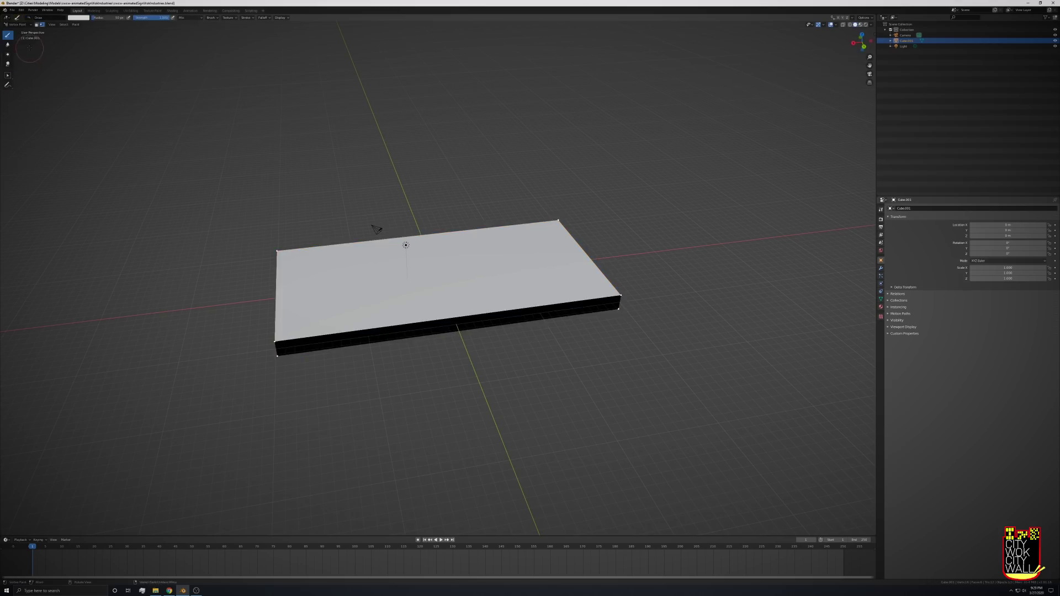
{"action": "mouse_move", "coordinate": [331, 331]}
{"action": "middle_mouse_down"}
{"action": "mouse_move", "coordinate": [327, 284]}
{"action": "mouse_move", "coordinate": [309, 298]}
{"action": "mouse_move", "coordinate": [287, 279]}
{"action": "mouse_move", "coordinate": [260, 278]}
{"action": "mouse_move", "coordinate": [214, 329]}
{"action": "mouse_move", "coordinate": [204, 321]}
{"action": "middle_mouse_up"}
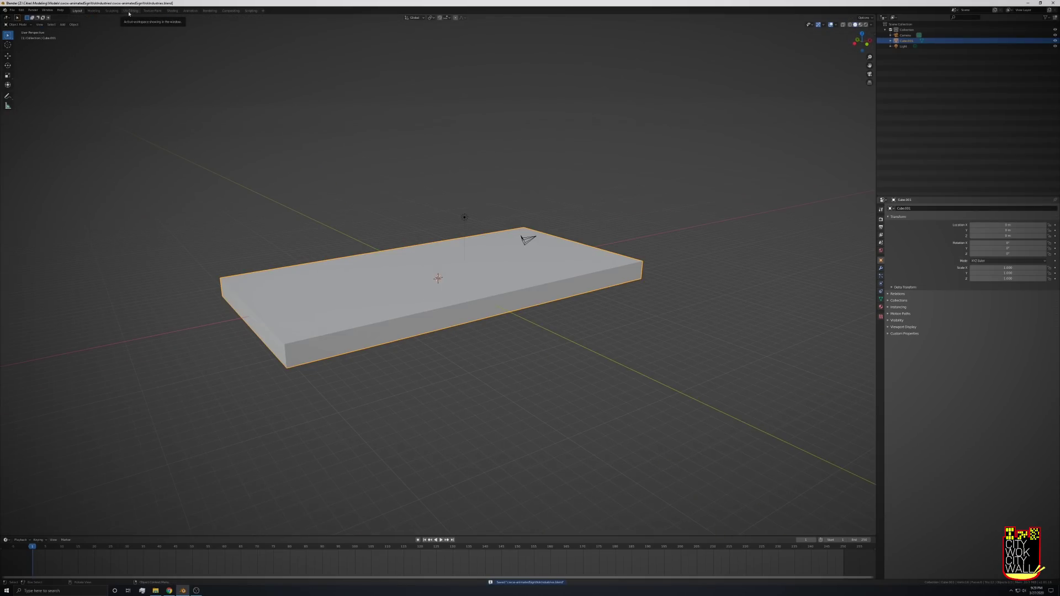
- Open the UV Editing workspace and create a new image named UV Map with the UV Grid generated type
{"action": "left_click", "coordinate": [129, 12]}
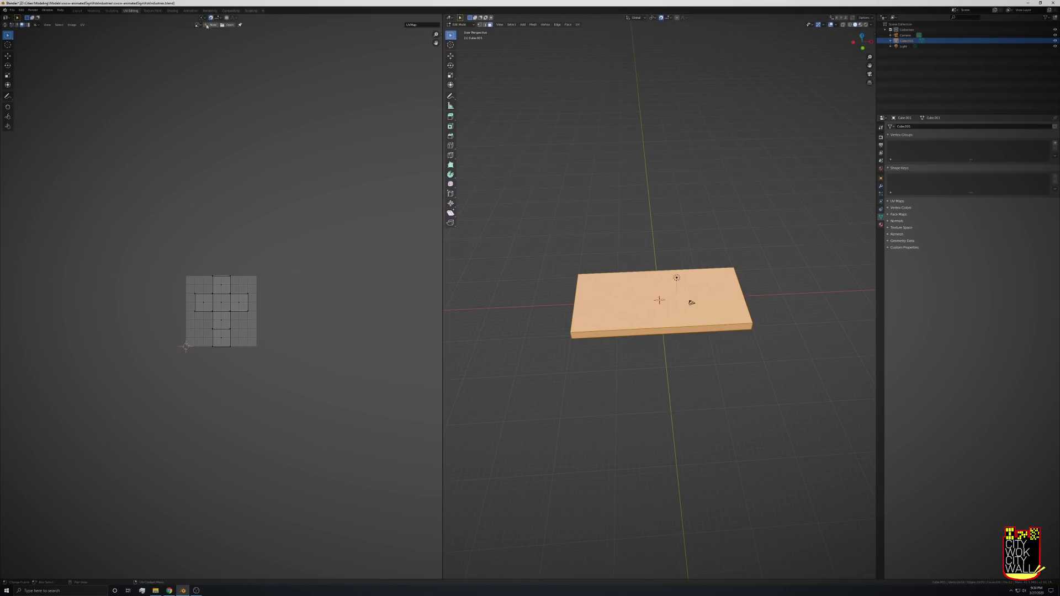
{"action": "left_click", "coordinate": [211, 25]}
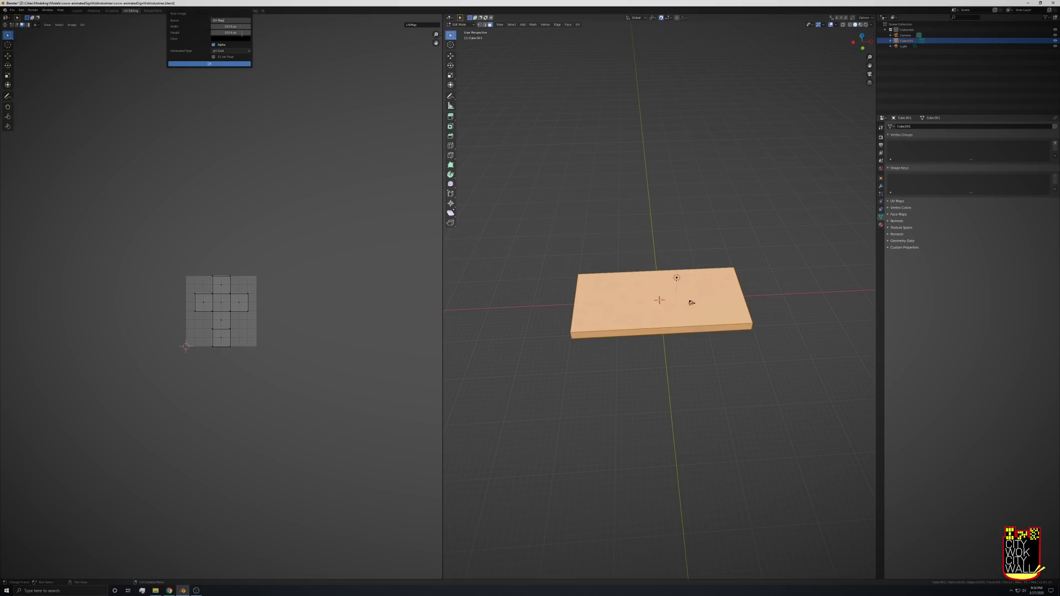
{"action": "key", "text": "Return"}
{"action": "left_click", "coordinate": [232, 51]}
{"action": "left_click", "coordinate": [235, 72]}
{"action": "left_click", "coordinate": [230, 64]}
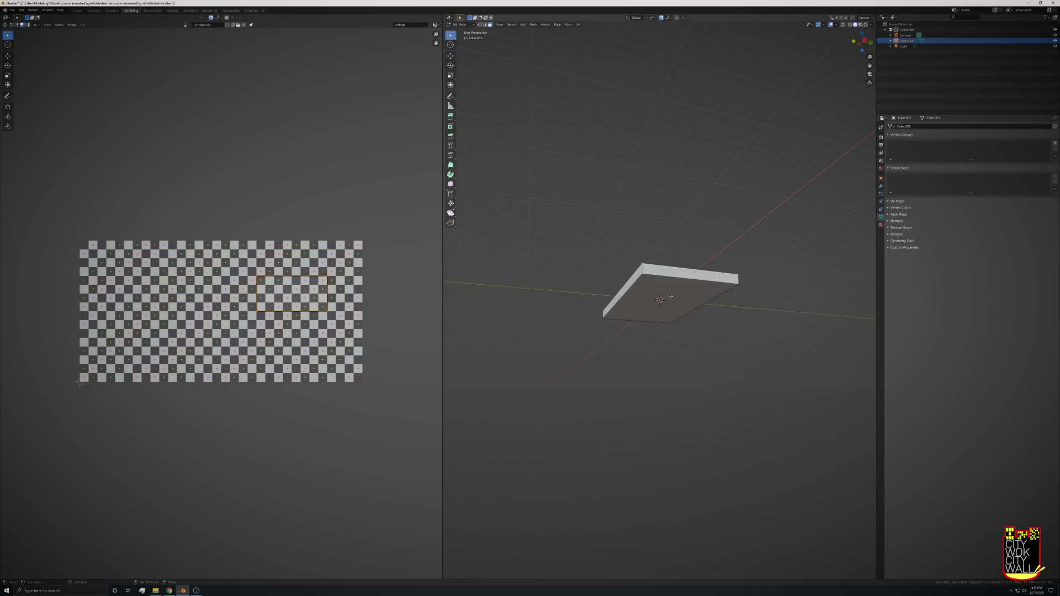
- Unwrap the slab's large top and bottom faces
{"action": "left_click", "coordinate": [697, 289], "text": "shift"}
{"action": "middle_click_drag", "start_coordinate": [698, 280], "coordinate": [704, 316]}
{"action": "key", "text": "u"}
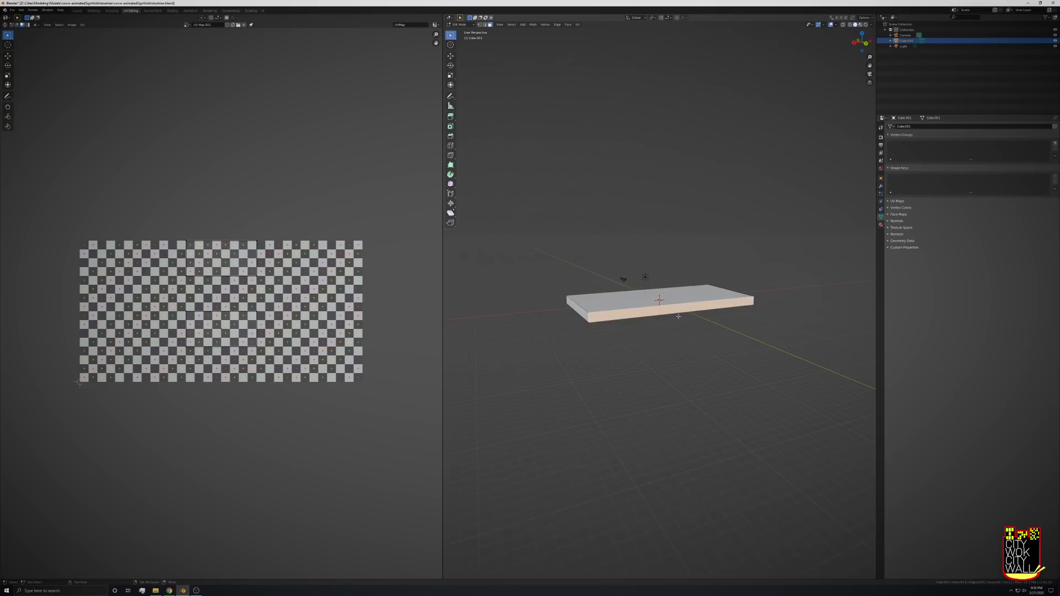
- Unwrap the slab's long side face and rotate its UV island on the grid image
{"action": "middle_click_drag", "start_coordinate": [678, 317], "coordinate": [733, 364]}
{"action": "key", "text": "u"}
{"action": "left_click", "coordinate": [728, 365]}
{"action": "key", "text": "r"}
{"action": "left_click", "coordinate": [228, 294]}
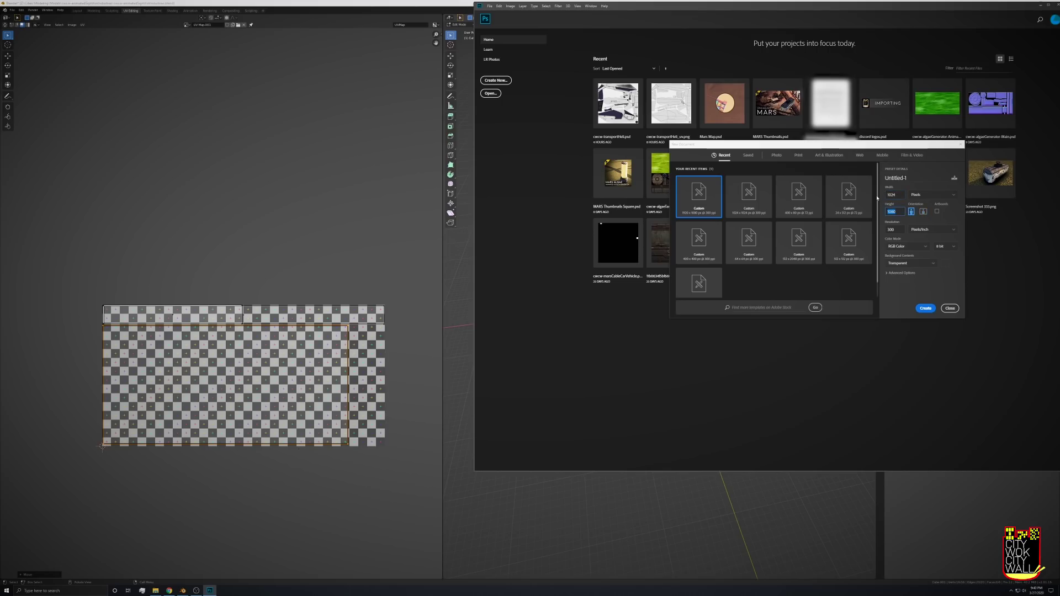
- In Photoshop, create a new document named cwcw-animatedSignWokIndustries
{"action": "left_click", "coordinate": [916, 180]}
{"action": "type", "text": "cwcw-animatedSignWokIndustries"}
{"action": "key", "text": "Return"}
{"action": "left_click", "coordinate": [249, 75]}
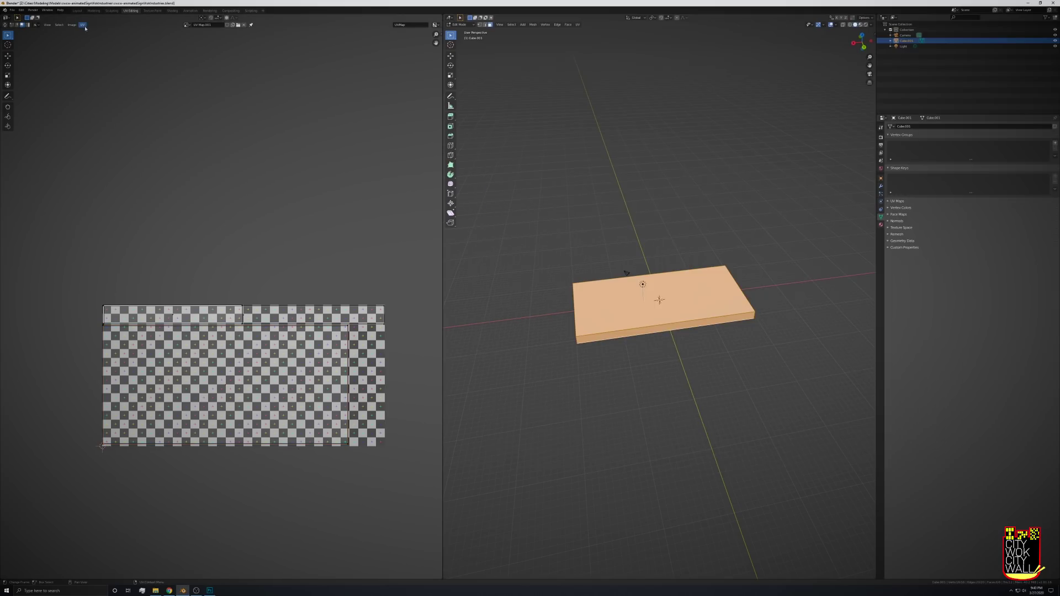
- Export the UV layout from Blender as cwcw-animatedSignWokIndustries_uv and place it in the Photoshop document
{"action": "left_click", "coordinate": [81, 26]}
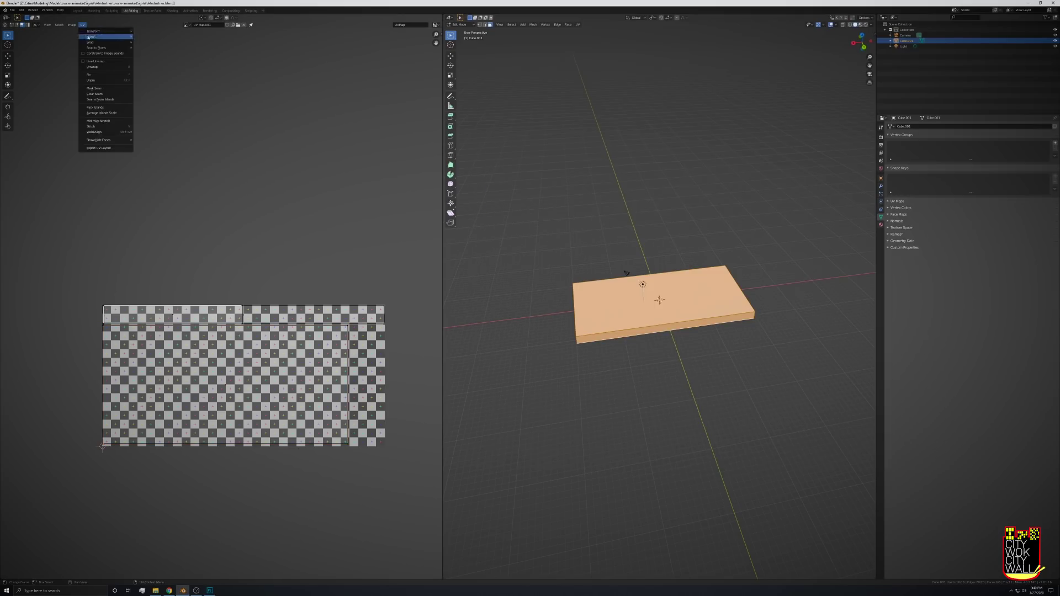
{"action": "left_click", "coordinate": [117, 149]}
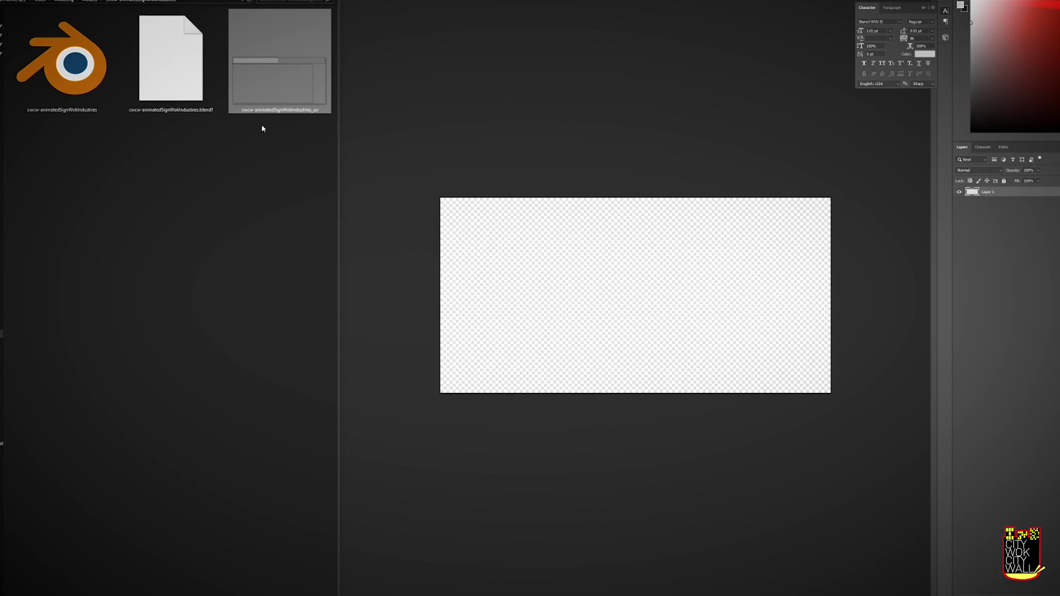
{"action": "left_click_drag", "start_coordinate": [261, 108], "coordinate": [550, 269]}
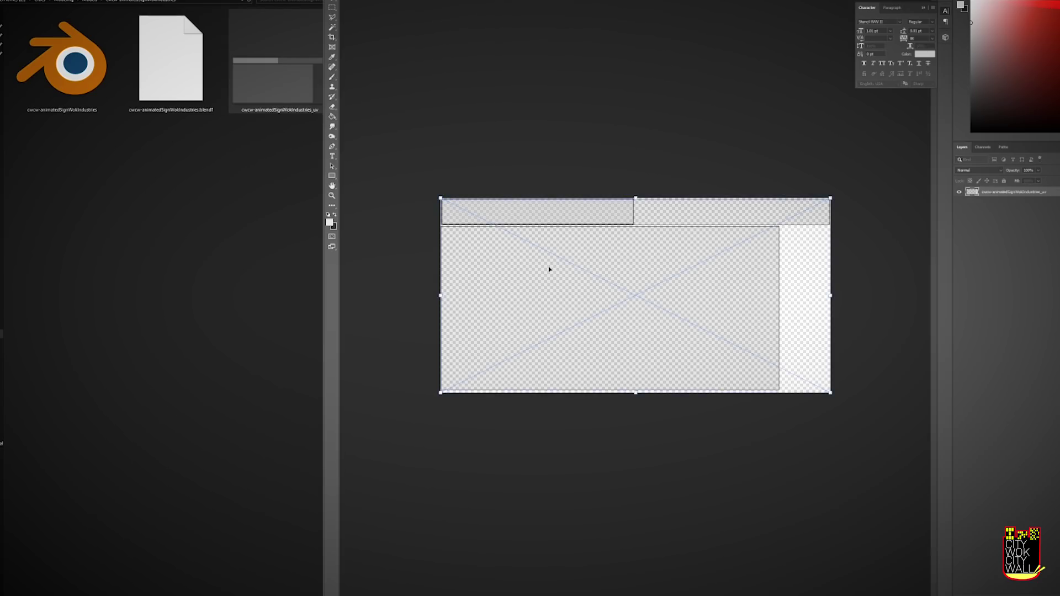
{"action": "key", "text": "Return"}
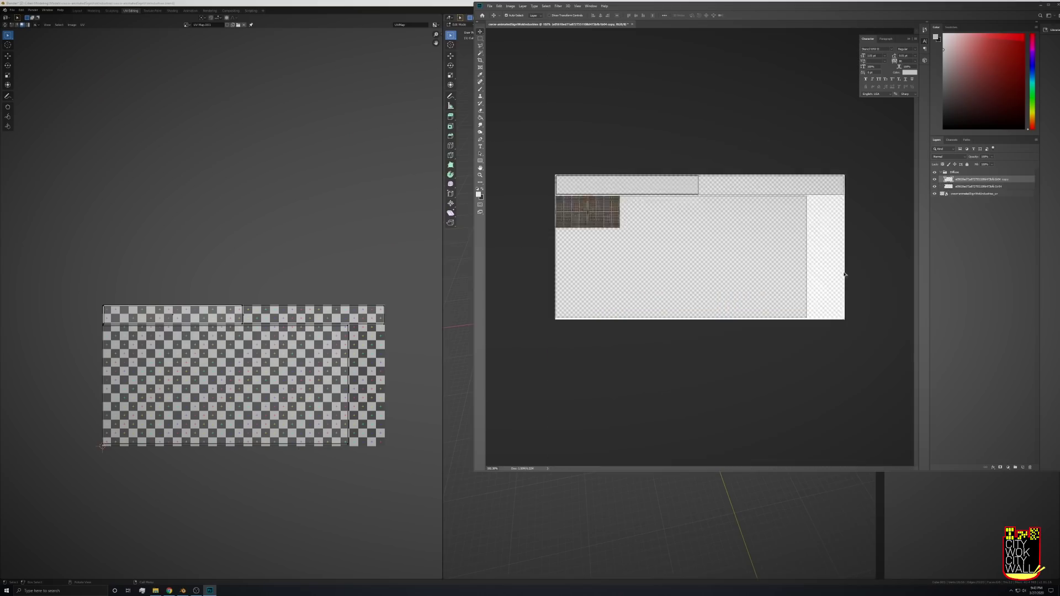
- Duplicate the dark plank texture tiles across and down to cover the large UV area
{"action": "left_click_drag", "start_coordinate": [597, 203], "coordinate": [698, 202]}
{"action": "left_click_drag", "start_coordinate": [698, 203], "coordinate": [784, 202], "text": "alt"}
{"action": "left_click", "coordinate": [987, 230]}
{"action": "left_click", "coordinate": [991, 180], "text": "shift"}
{"action": "left_click_drag", "start_coordinate": [613, 201], "coordinate": [613, 244], "text": "alt"}
{"action": "left_click_drag", "start_coordinate": [613, 243], "coordinate": [613, 330], "text": "alt"}
- Select all texture tile layers, resize them to fit the large UV rectangle, and merge them into one layer
{"action": "left_click", "coordinate": [978, 402]}
{"action": "left_click", "coordinate": [975, 180], "text": "shift"}
{"action": "key", "text": "ctrl+t"}
{"action": "left_click_drag", "start_coordinate": [851, 261], "coordinate": [841, 254]}
{"action": "key", "text": "Return"}
{"action": "key", "text": "ctrl+e"}
{"action": "key", "text": "ctrl+0"}
- Adjust the merged plank texture with Curves and reduce its saturation with Hue/Saturation
{"action": "left_click", "coordinate": [510, 5]}
{"action": "left_click", "coordinate": [575, 31]}
{"action": "left_click_drag", "start_coordinate": [821, 302], "coordinate": [827, 312]}
{"action": "left_click", "coordinate": [509, 6]}
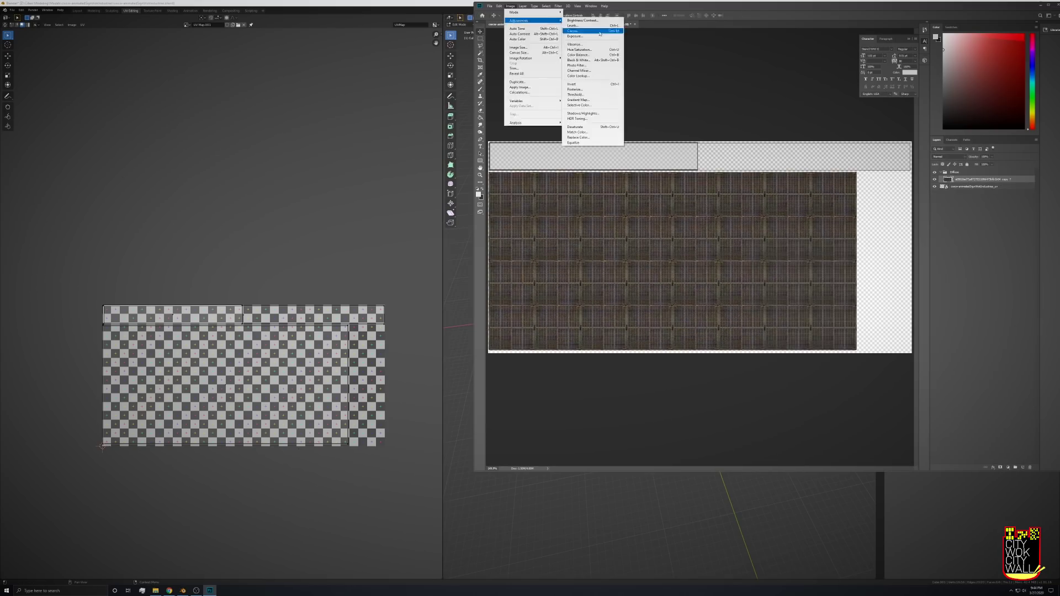
{"action": "left_click", "coordinate": [602, 50]}
{"action": "left_click_drag", "start_coordinate": [646, 174], "coordinate": [628, 174]}
{"action": "left_click", "coordinate": [713, 137]}
- Move the UV layout layer above the Diffuse group, hide it, and save the document
{"action": "left_click_drag", "start_coordinate": [974, 187], "coordinate": [975, 170]}
{"action": "left_click", "coordinate": [935, 172]}
{"action": "key", "text": "ctrl+s"}
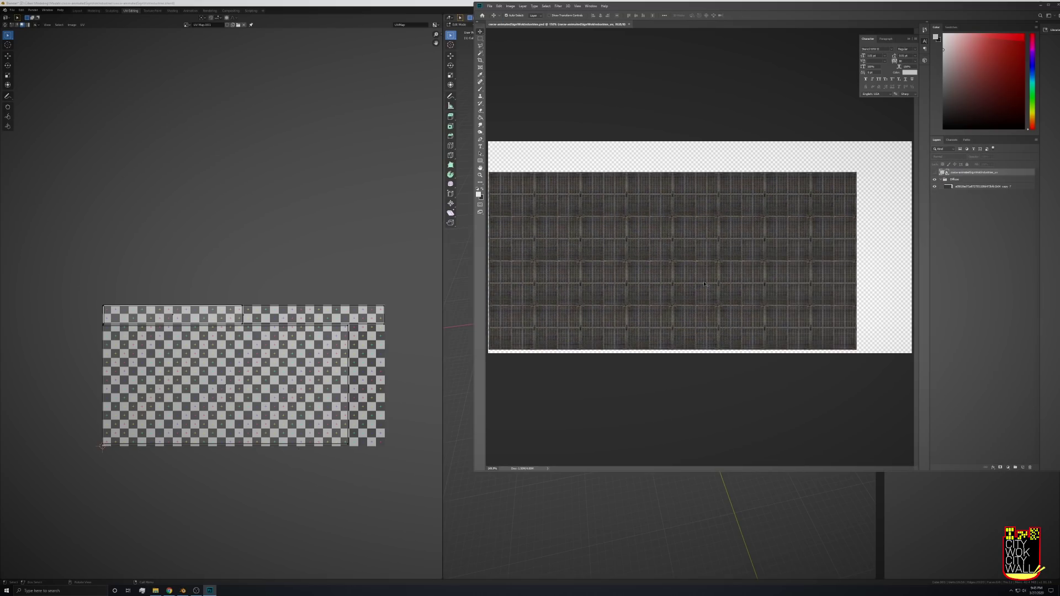
- Switch to Blender and load the sign's saved PSD as an Image Texture for the slab material's Base Color
{"action": "left_click", "coordinate": [1042, 6]}
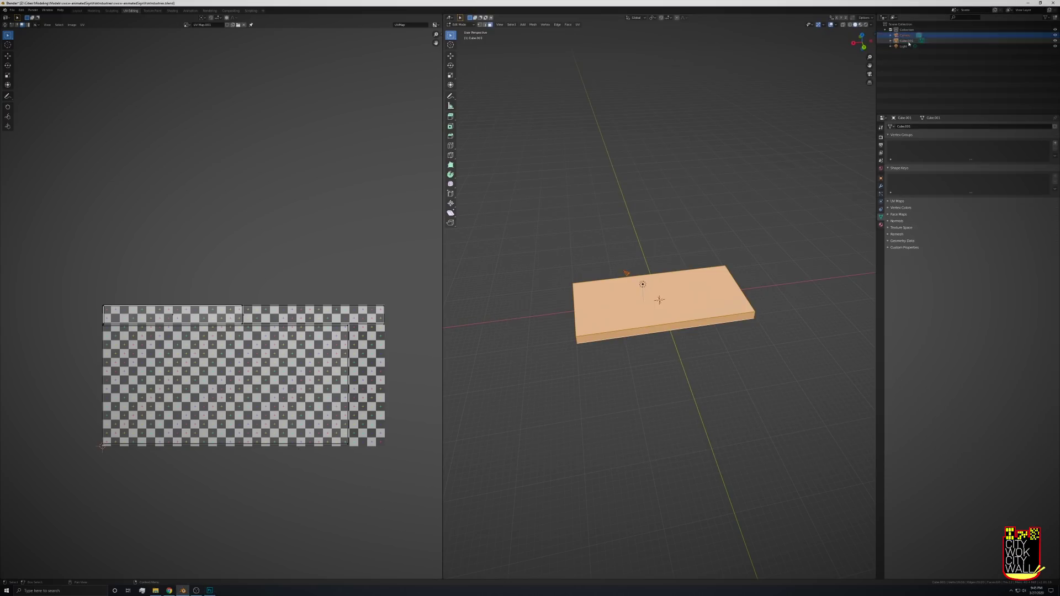
{"action": "left_click", "coordinate": [880, 226]}
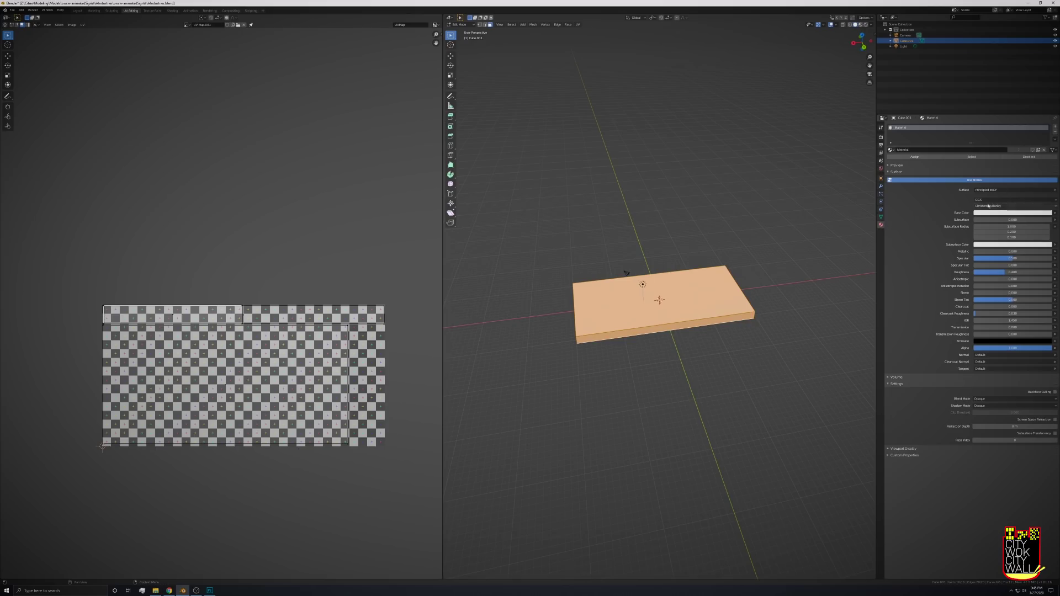
{"action": "scroll", "coordinate": [764, 267], "scroll_direction": "up", "scroll_amount": 2}
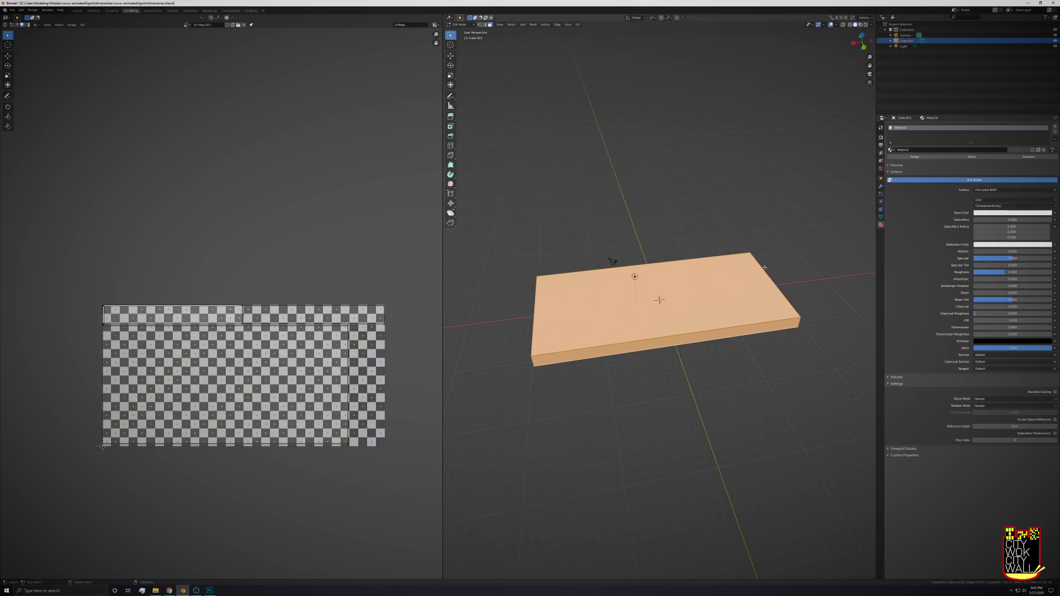
{"action": "left_click", "coordinate": [1055, 213]}
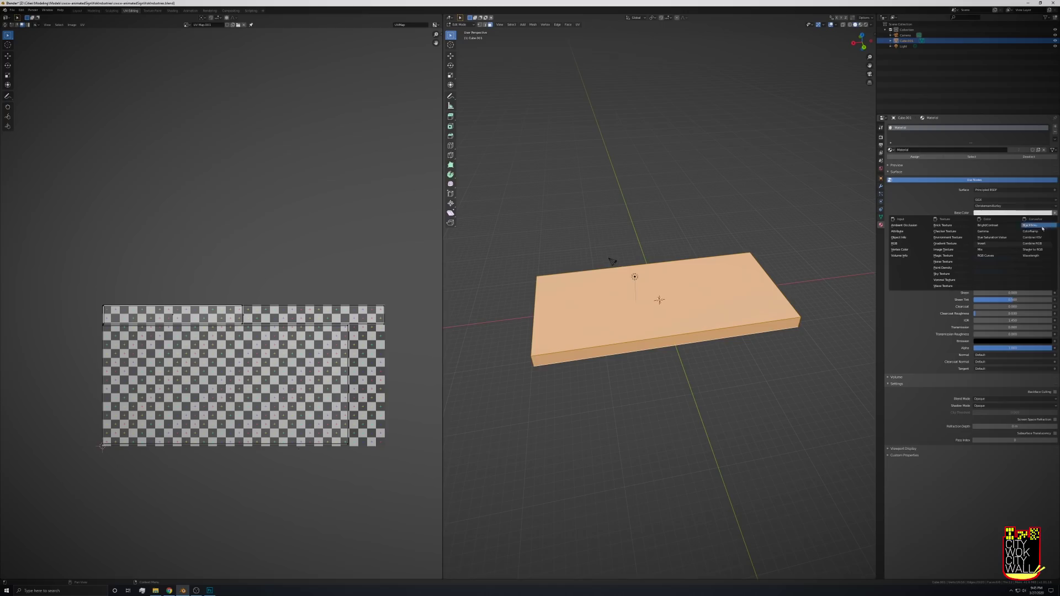
{"action": "left_click", "coordinate": [945, 250]}
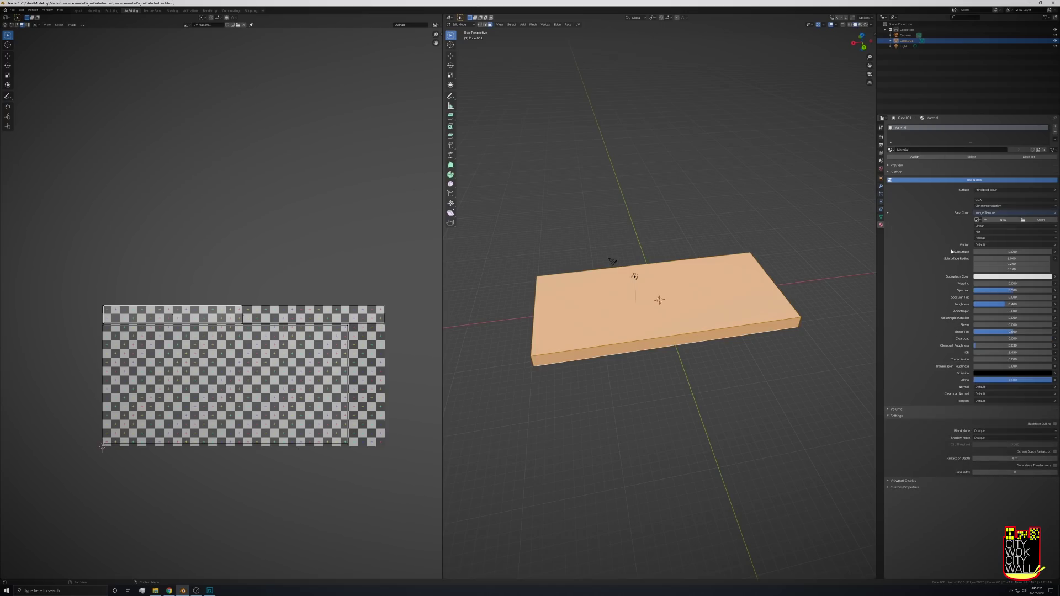
{"action": "left_click", "coordinate": [1041, 220]}
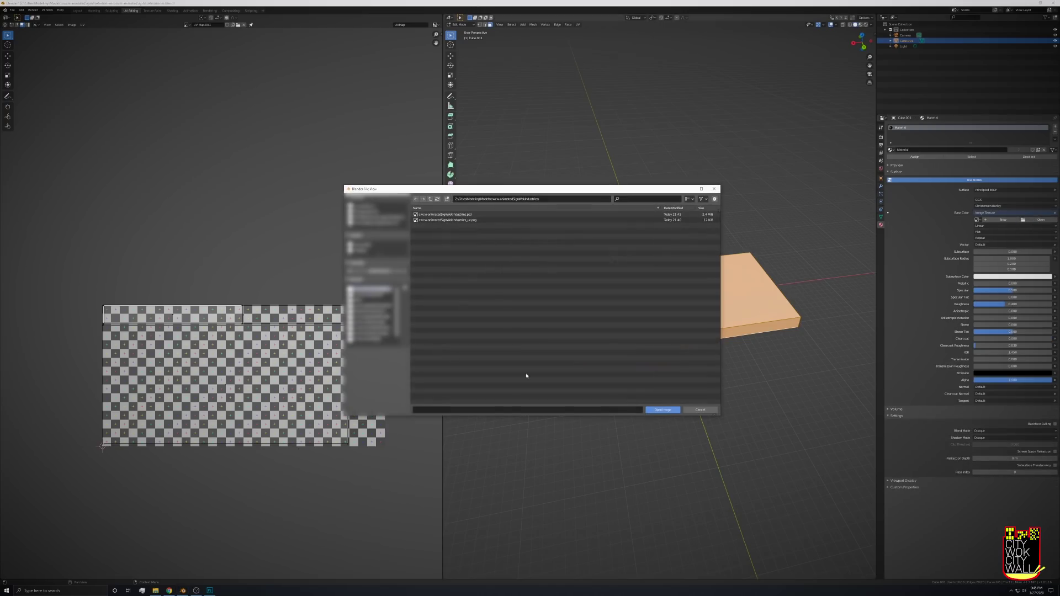
{"action": "double_click", "coordinate": [473, 216]}
- Display the slab in Material Preview shading and inspect the plank texture from several angles
{"action": "middle_click_drag", "start_coordinate": [718, 220], "coordinate": [773, 182]}
{"action": "scroll", "coordinate": [774, 176], "scroll_direction": "up", "scroll_amount": 5}
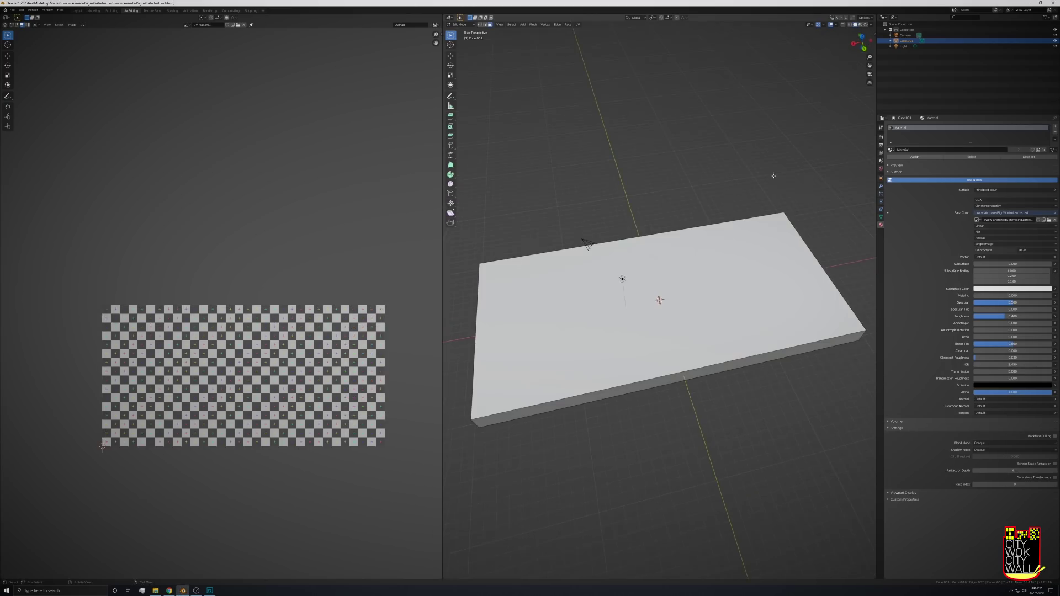
{"action": "left_click", "coordinate": [860, 25]}
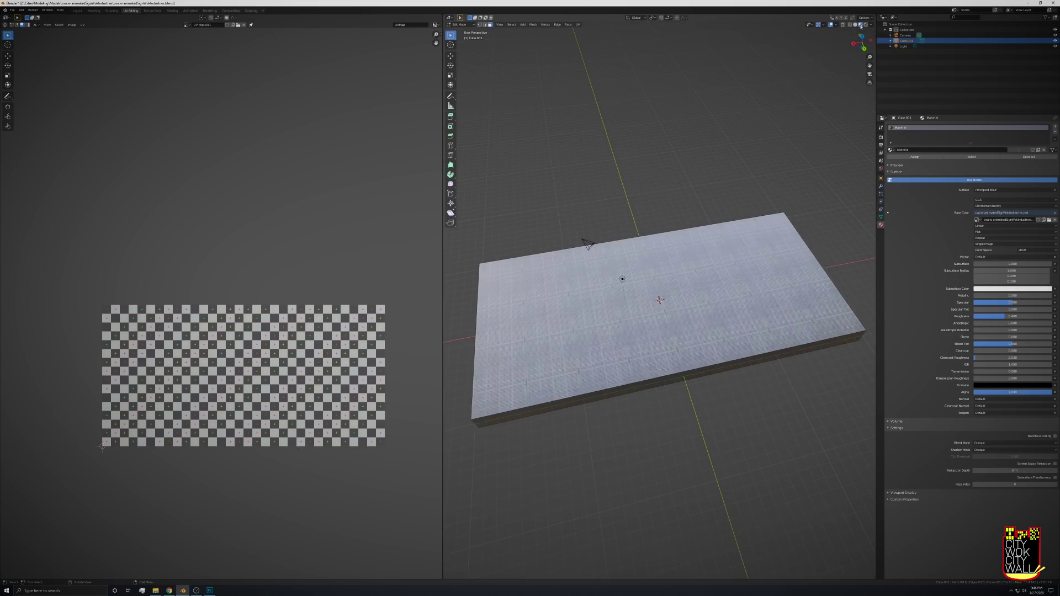
{"action": "middle_click_drag", "start_coordinate": [699, 309], "coordinate": [725, 300]}
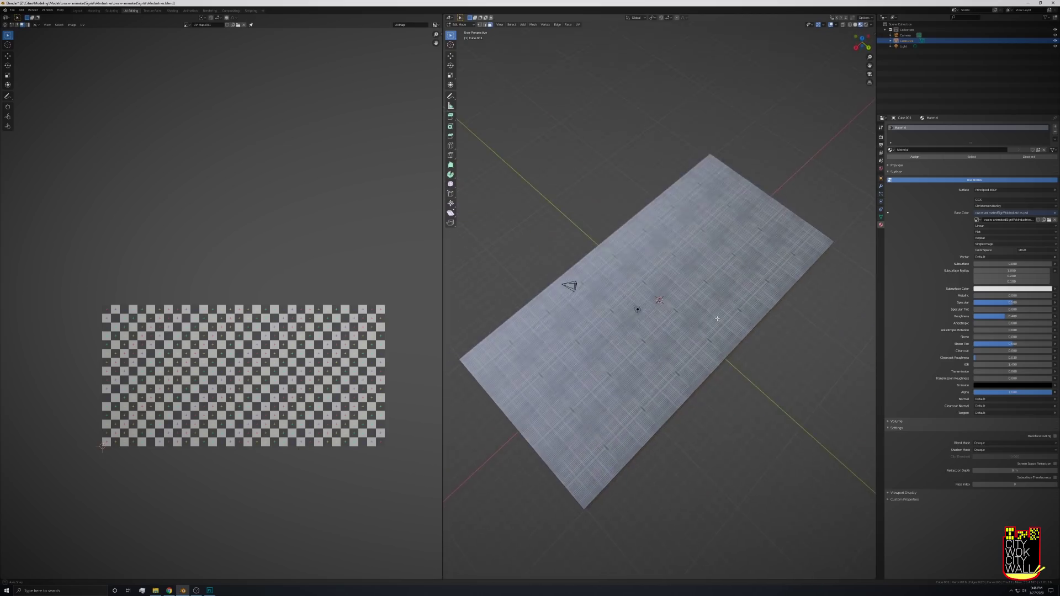
{"action": "middle_click_drag", "start_coordinate": [717, 319], "coordinate": [641, 270]}
- Switch to Photoshop, place the WOK_Industries_Logo in the empty strip above the planks, and fill the strip with matching teal
{"action": "left_click", "coordinate": [210, 591]}
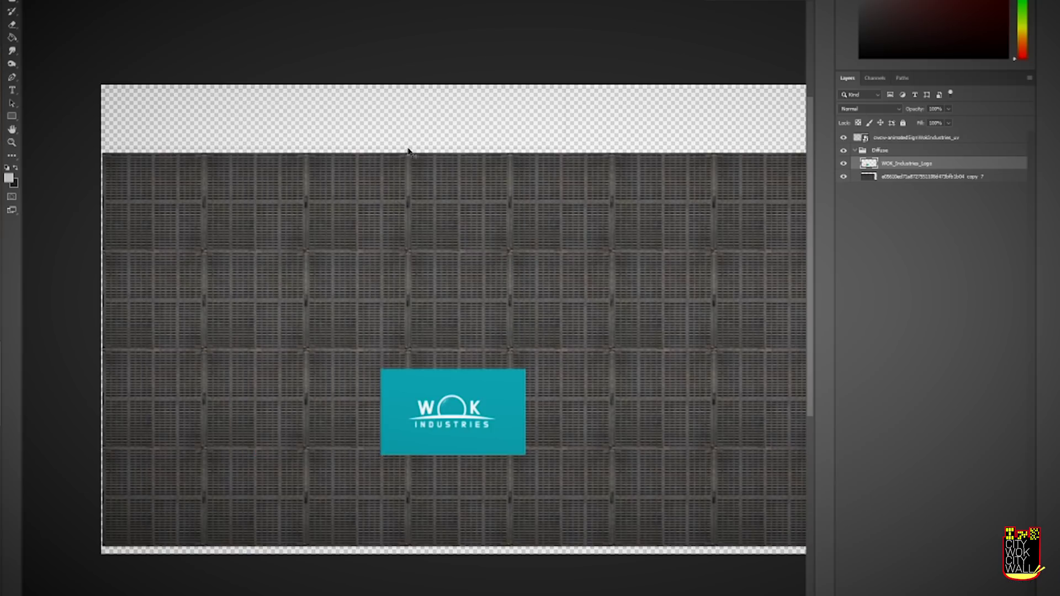
{"action": "left_click_drag", "start_coordinate": [728, 315], "coordinate": [609, 165]}
{"action": "scroll", "coordinate": [606, 167], "scroll_direction": "up", "scroll_amount": 3, "text": "alt"}
{"action": "scroll", "coordinate": [727, 241], "scroll_direction": "down", "scroll_amount": 3, "text": "alt"}
{"action": "scroll", "coordinate": [450, 266], "scroll_direction": "down", "scroll_amount": 2, "text": "alt"}
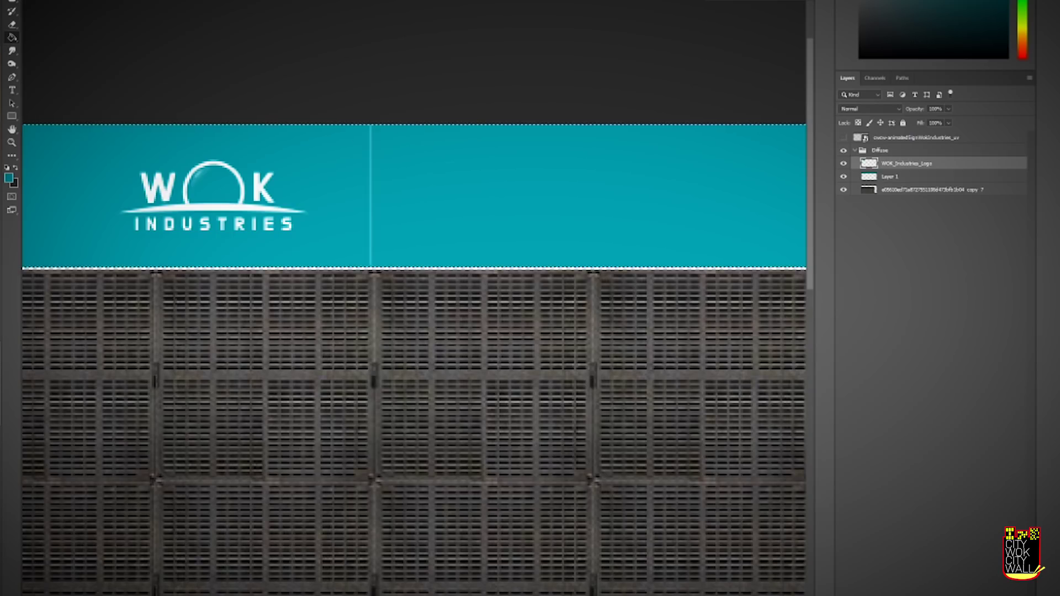
- Duplicate the Wok Industries logo along the teal strip to make four evenly spaced logos
{"action": "scroll", "coordinate": [788, 171], "scroll_direction": "down", "scroll_amount": 2, "text": "alt"}
{"action": "left_click_drag", "start_coordinate": [317, 213], "coordinate": [225, 212]}
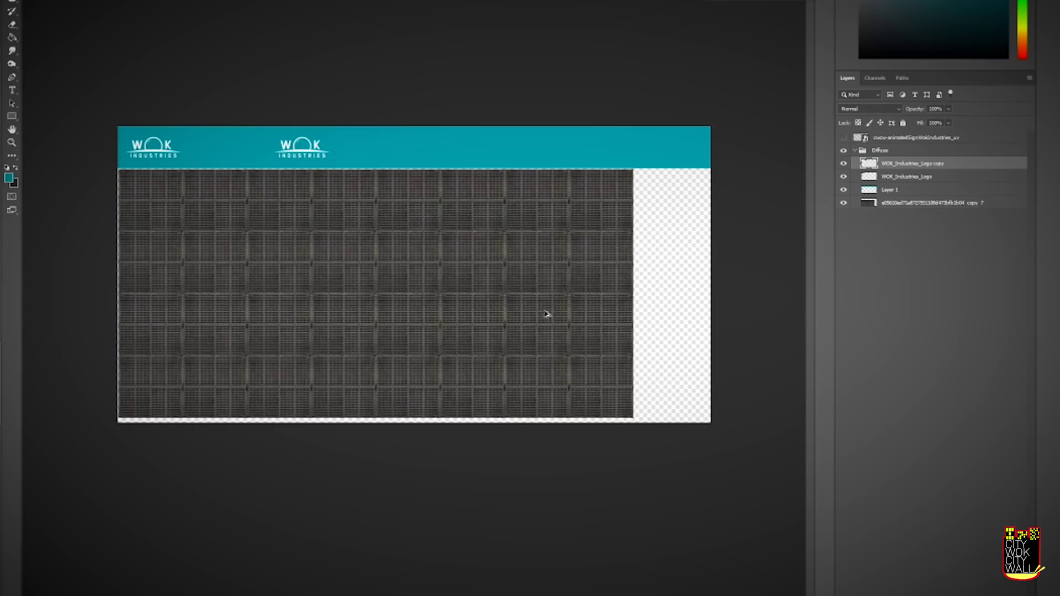
{"action": "left_click_drag", "start_coordinate": [549, 311], "coordinate": [599, 120], "text": "alt"}
- Tile the plaid stock texture over the teal strip and blend it with Subtract at 32% opacity
{"action": "scroll", "coordinate": [598, 120], "scroll_direction": "up", "scroll_amount": 1, "text": "alt"}
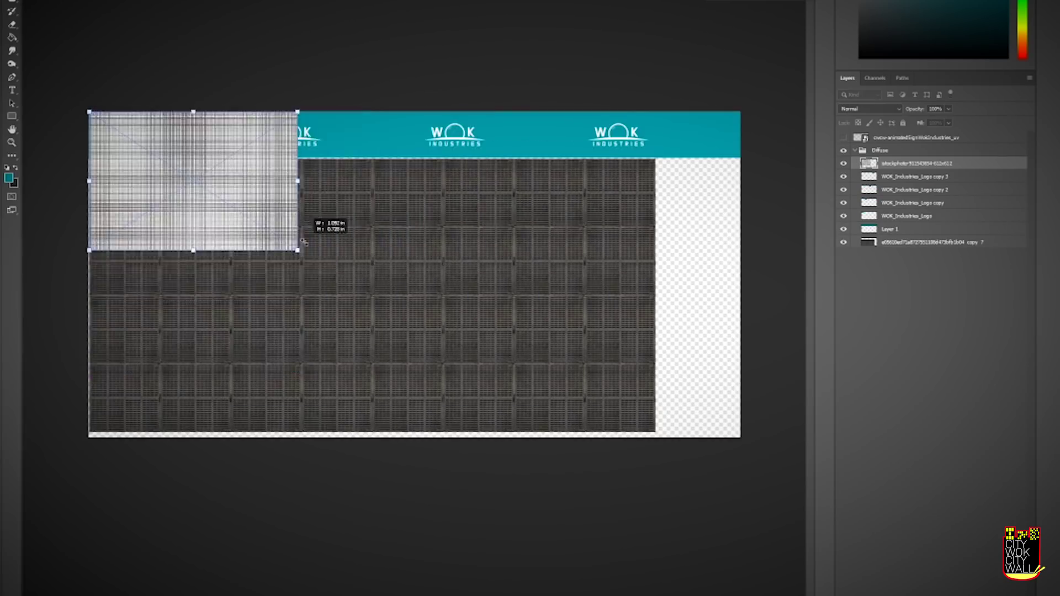
{"action": "scroll", "coordinate": [407, 311], "scroll_direction": "up", "scroll_amount": 2, "text": "alt"}
{"action": "left_click_drag", "start_coordinate": [228, 299], "coordinate": [255, 298]}
{"action": "right_click", "coordinate": [917, 164]}
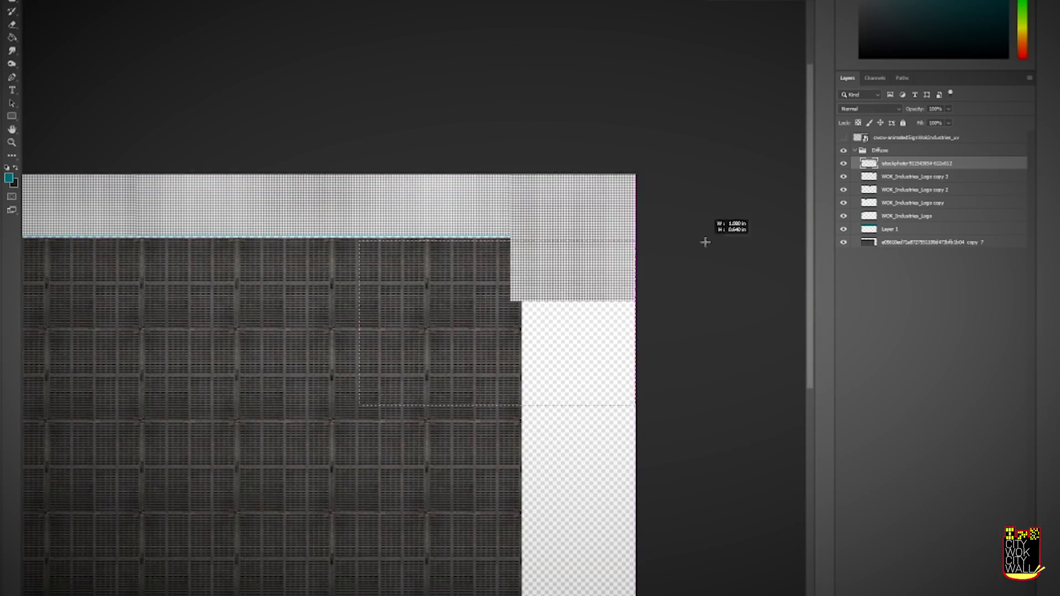
{"action": "left_click", "coordinate": [870, 108]}
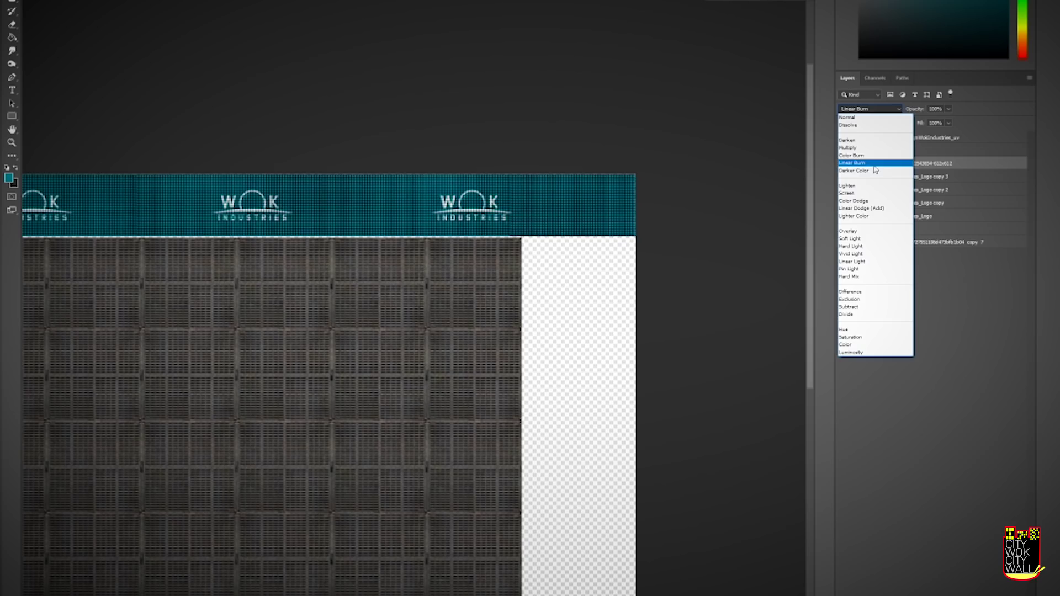
{"action": "left_click", "coordinate": [870, 307]}
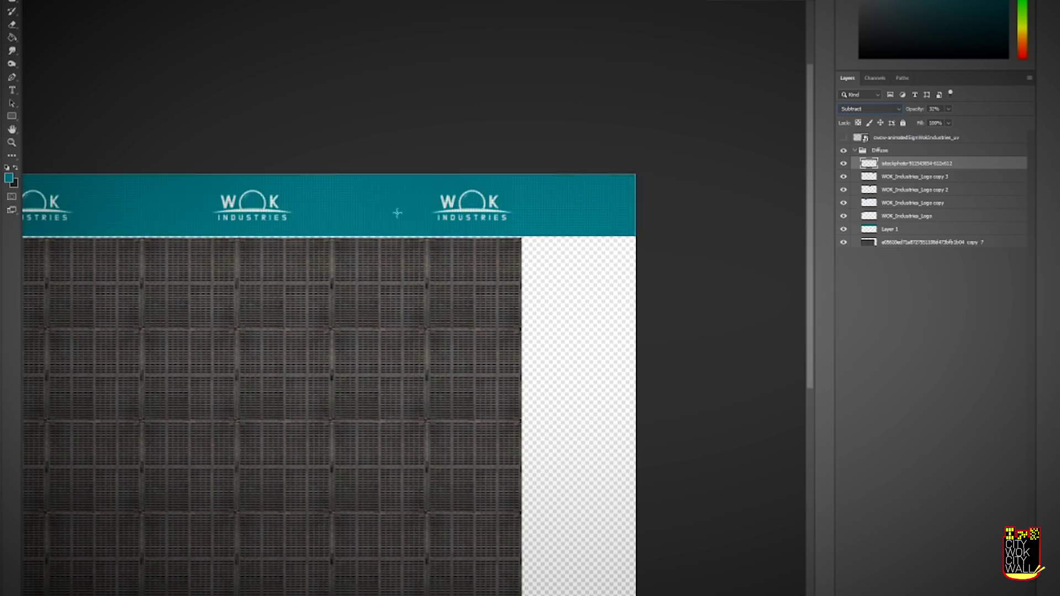
{"action": "scroll", "coordinate": [398, 213], "scroll_direction": "down", "scroll_amount": 3, "text": "alt"}
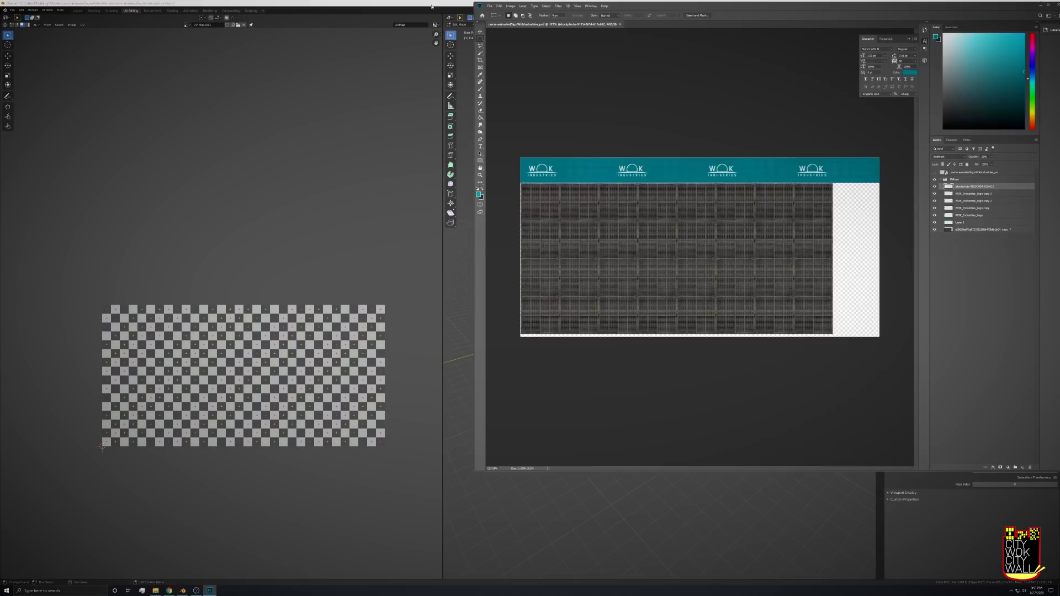
- Switch to Blender and load the updated PSD again into the Base Color image texture
{"action": "left_click", "coordinate": [425, 8]}
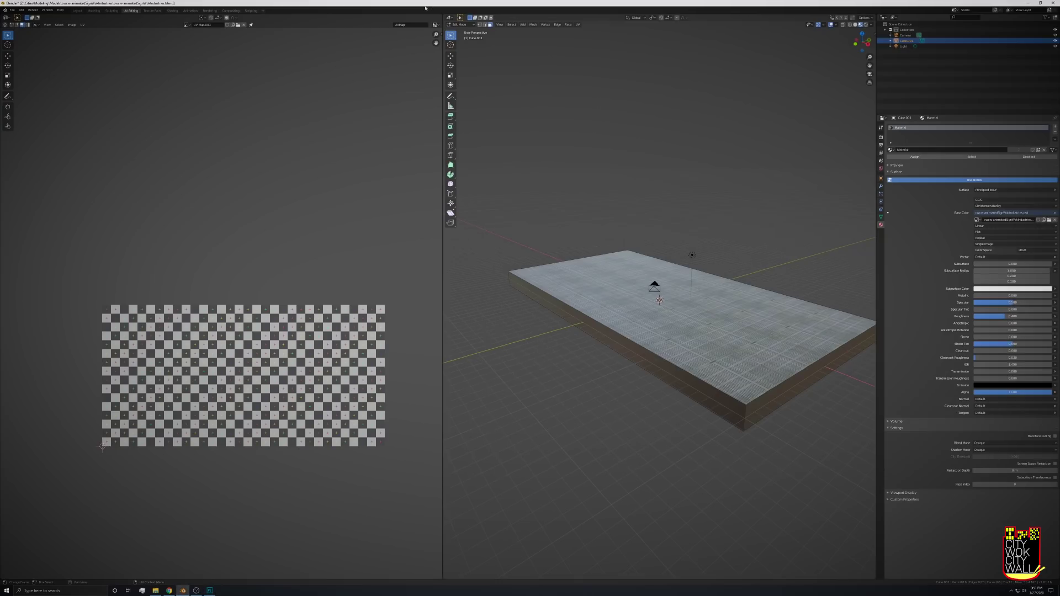
{"action": "left_click", "coordinate": [1049, 220]}
{"action": "left_click", "coordinate": [658, 408]}
- Rotate the UVs of the slab's side faces so that the Wok Industries logos read upright
{"action": "mouse_move", "coordinate": [653, 426]}
{"action": "middle_mouse_down"}
{"action": "mouse_move", "coordinate": [795, 423]}
{"action": "mouse_move", "coordinate": [632, 425]}
{"action": "middle_mouse_up"}
{"action": "left_click", "coordinate": [647, 312]}
{"action": "key", "text": "r"}
{"action": "left_click", "coordinate": [173, 260]}
{"action": "left_click", "coordinate": [737, 323]}
{"action": "key", "text": "r"}
{"action": "mouse_move", "coordinate": [124, 279]}
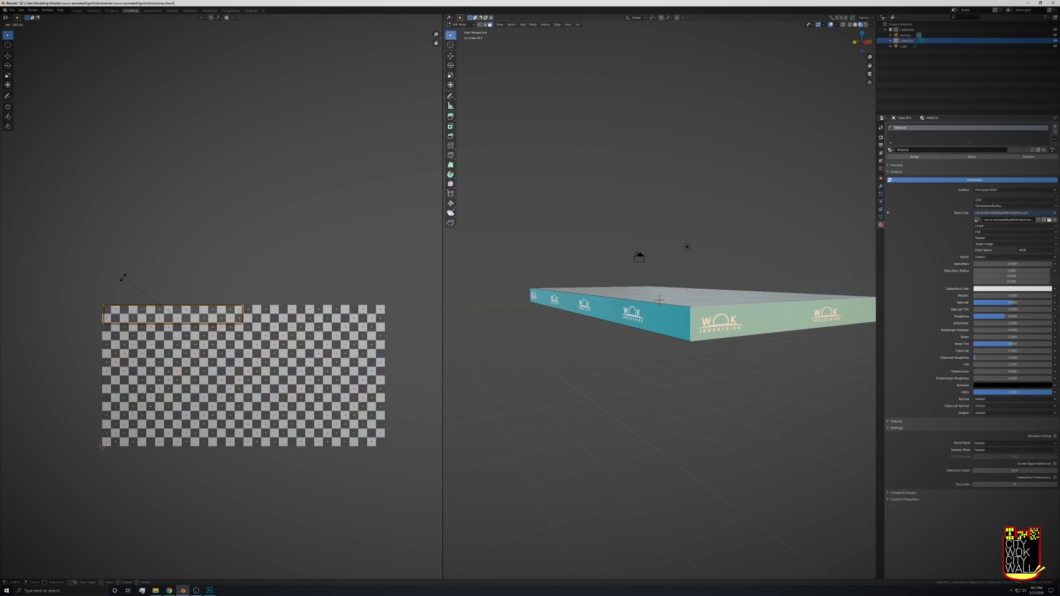
{"action": "left_click", "coordinate": [123, 277]}
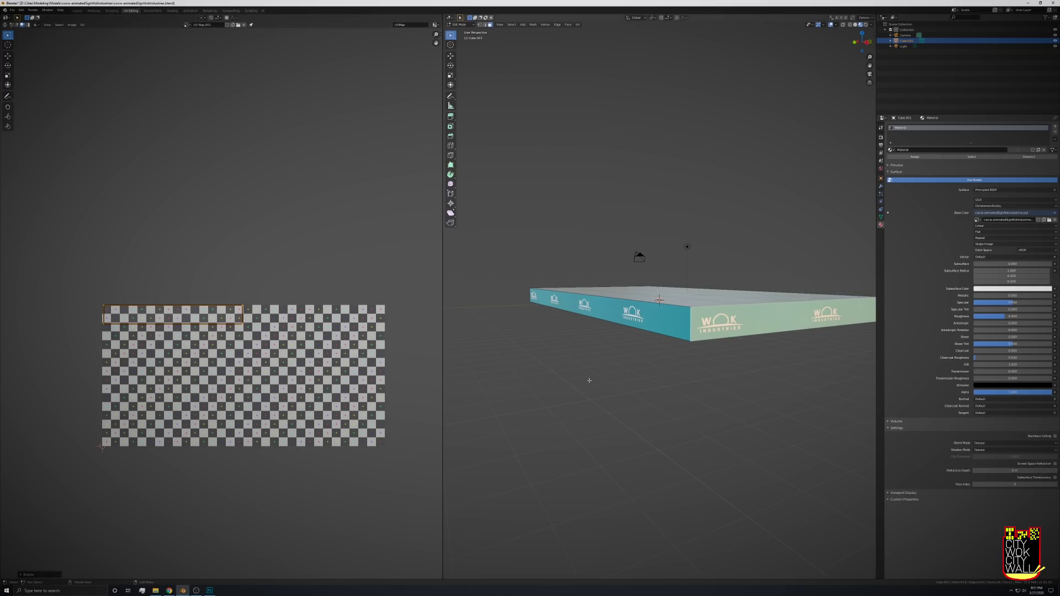
- Switch to Photoshop and create a new layer group named Illumination
{"action": "key", "text": "alt+Tab"}
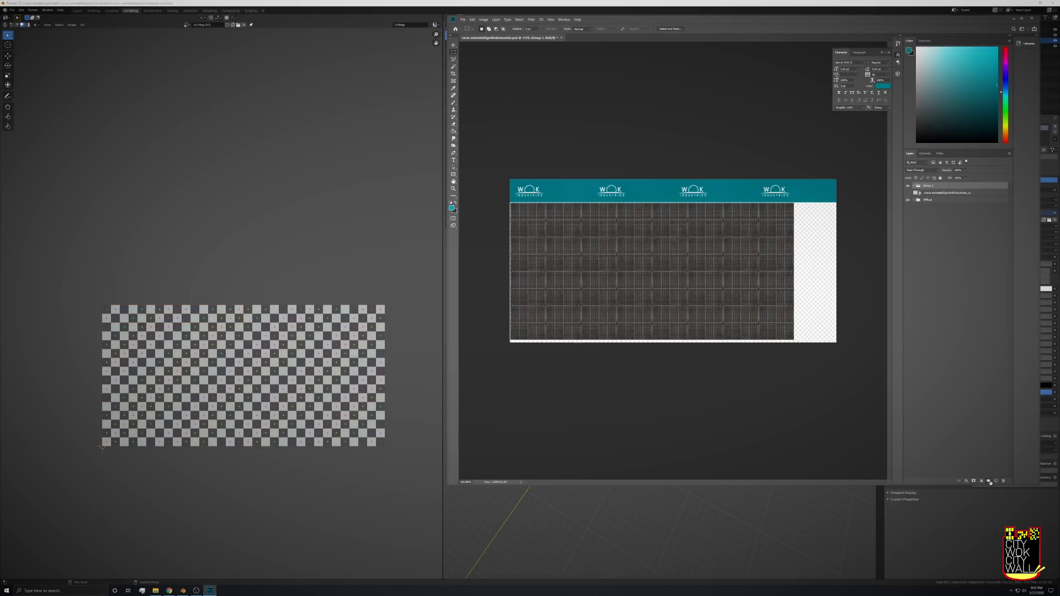
{"action": "double_click", "coordinate": [929, 187]}
{"action": "type", "text": "Illumination"}
{"action": "key", "text": "Return"}
- Fill the whole area below the teal strip with black on a new layer in the Illumination group
{"action": "scroll", "coordinate": [671, 210], "scroll_direction": "up", "scroll_amount": 5, "text": "alt"}
{"action": "scroll", "coordinate": [748, 371], "scroll_direction": "down", "scroll_amount": 2, "text": "alt"}
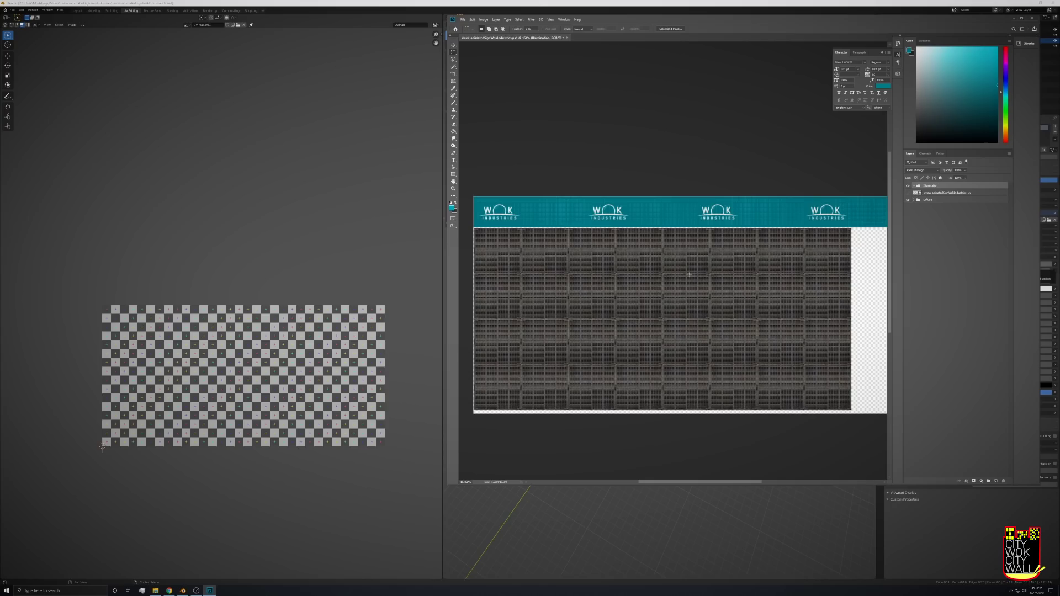
{"action": "scroll", "coordinate": [747, 211], "scroll_direction": "down", "scroll_amount": 1, "text": "alt"}
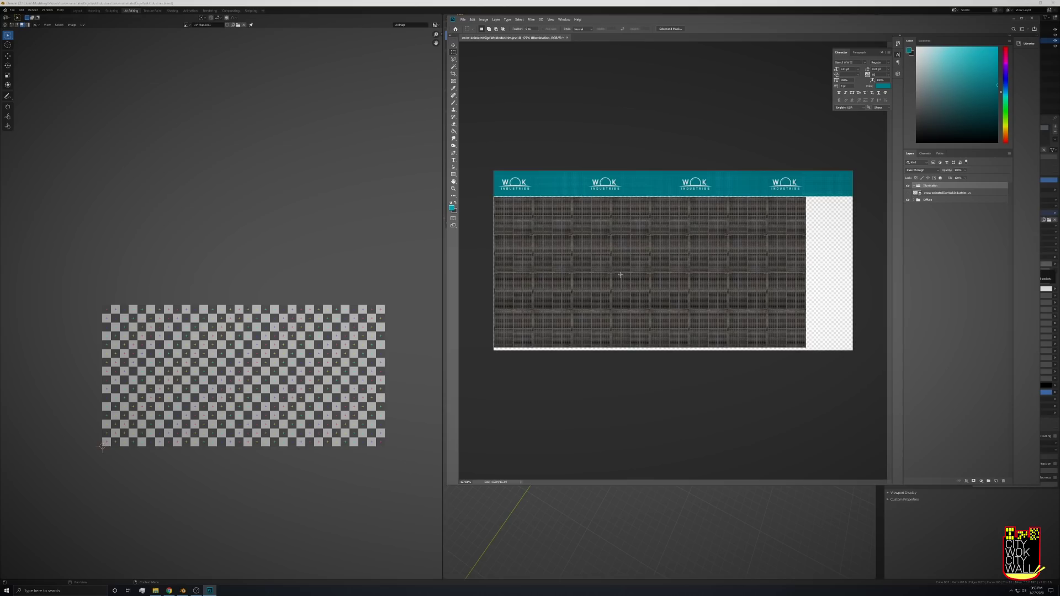
{"action": "left_click_drag", "start_coordinate": [853, 350], "coordinate": [445, 196]}
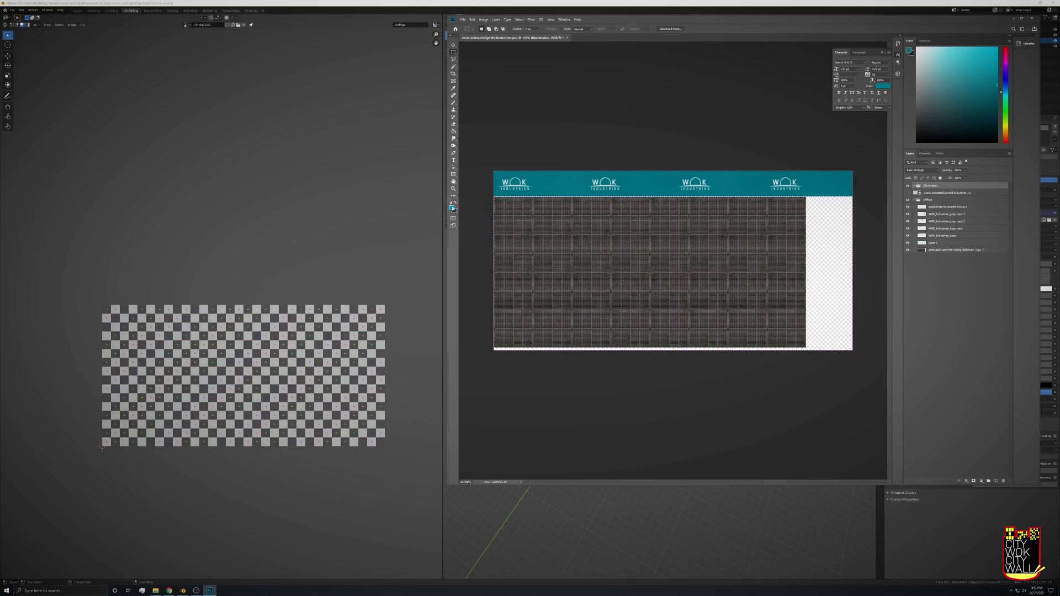
{"action": "left_click", "coordinate": [451, 202]}
{"action": "left_click", "coordinate": [453, 131]}
{"action": "left_click", "coordinate": [651, 280]}
{"action": "key", "text": "Return"}
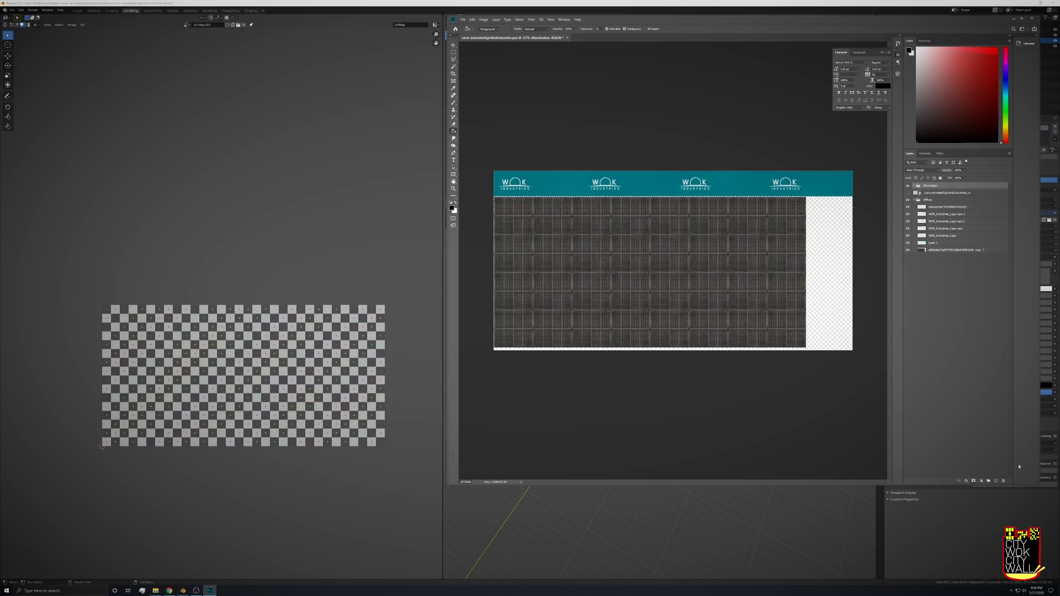
{"action": "left_click", "coordinate": [997, 481]}
{"action": "left_click", "coordinate": [735, 291]}
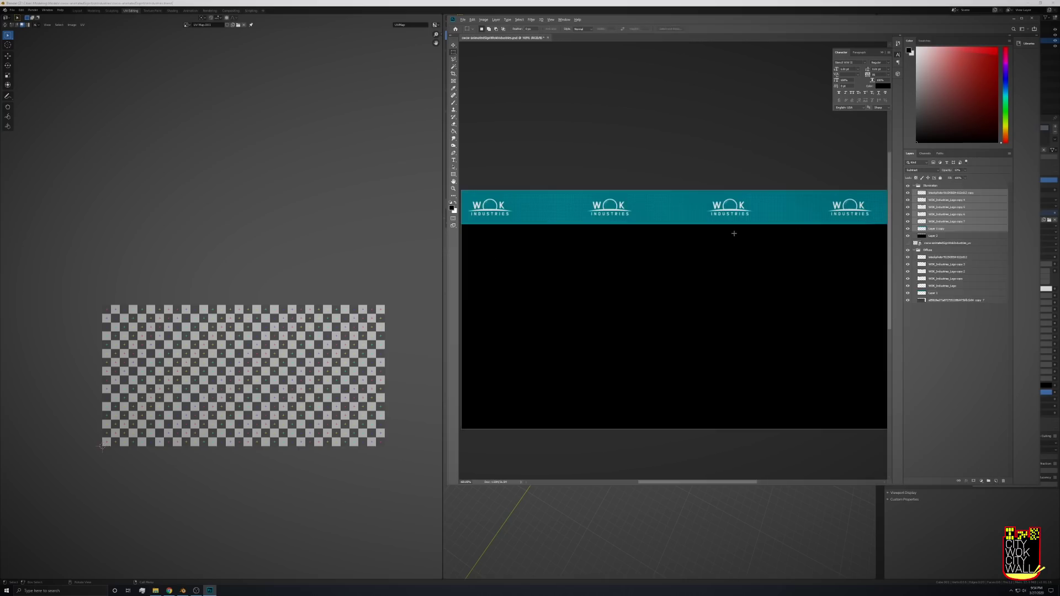
- Merge the copied teal strip, logo and plaid texture layers in the Illumination group into one layer
{"action": "scroll", "coordinate": [734, 234], "scroll_direction": "down", "scroll_amount": 1, "text": "alt"}
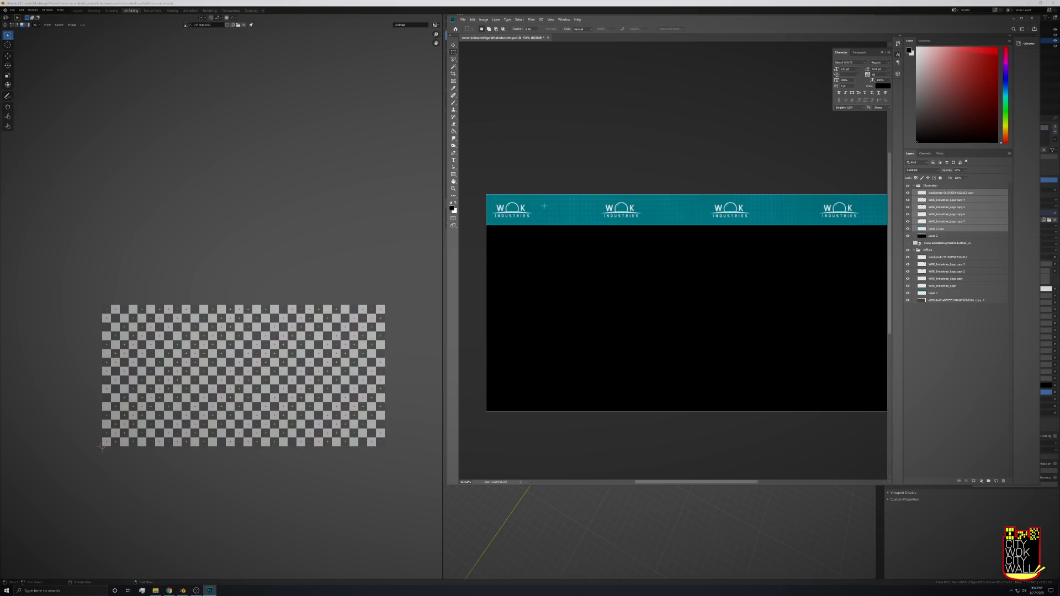
{"action": "right_click", "coordinate": [957, 205]}
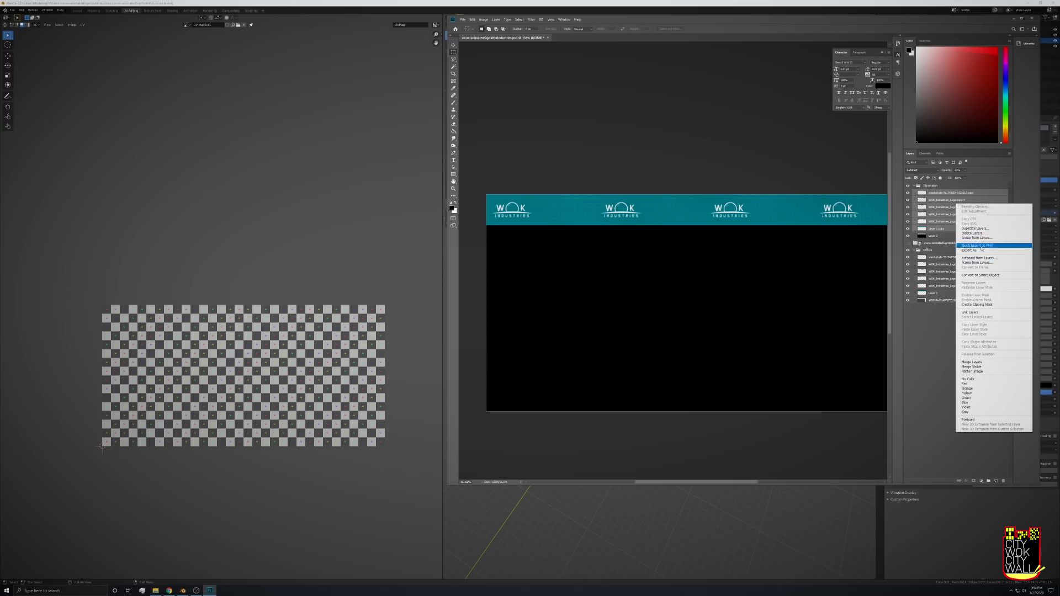
{"action": "left_click", "coordinate": [993, 362]}
- Fully desaturate the merged logo strip with Hue/Saturation
{"action": "left_click", "coordinate": [495, 19]}
{"action": "mouse_move", "coordinate": [483, 20]}
{"action": "mouse_move", "coordinate": [509, 33]}
{"action": "left_click", "coordinate": [555, 59]}
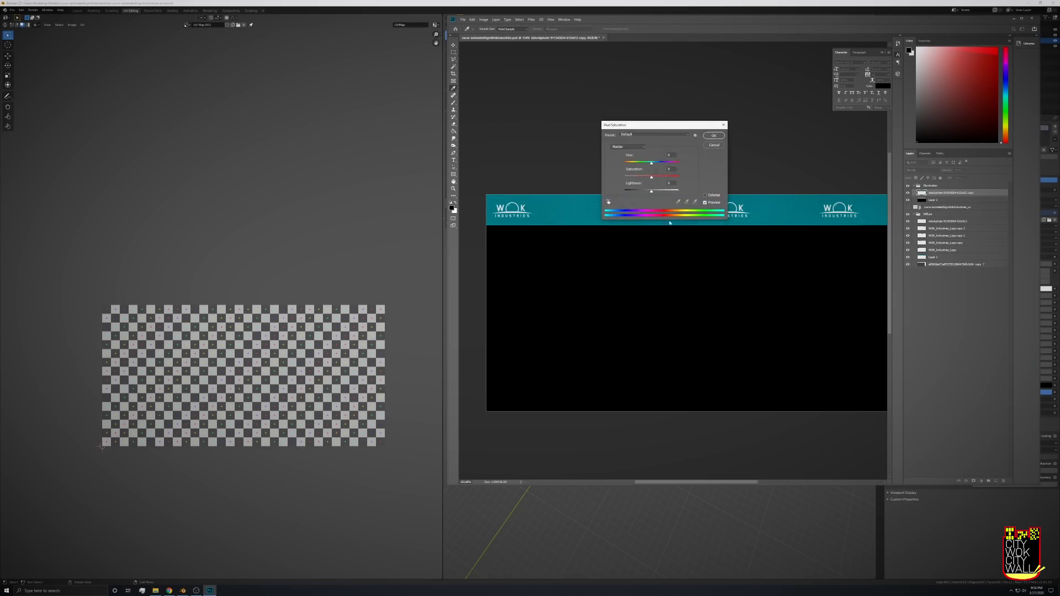
{"action": "left_click_drag", "start_coordinate": [651, 174], "coordinate": [592, 177]}
{"action": "key", "text": "Return"}
{"action": "scroll", "coordinate": [633, 233], "scroll_direction": "down", "scroll_amount": 6, "text": "alt"}
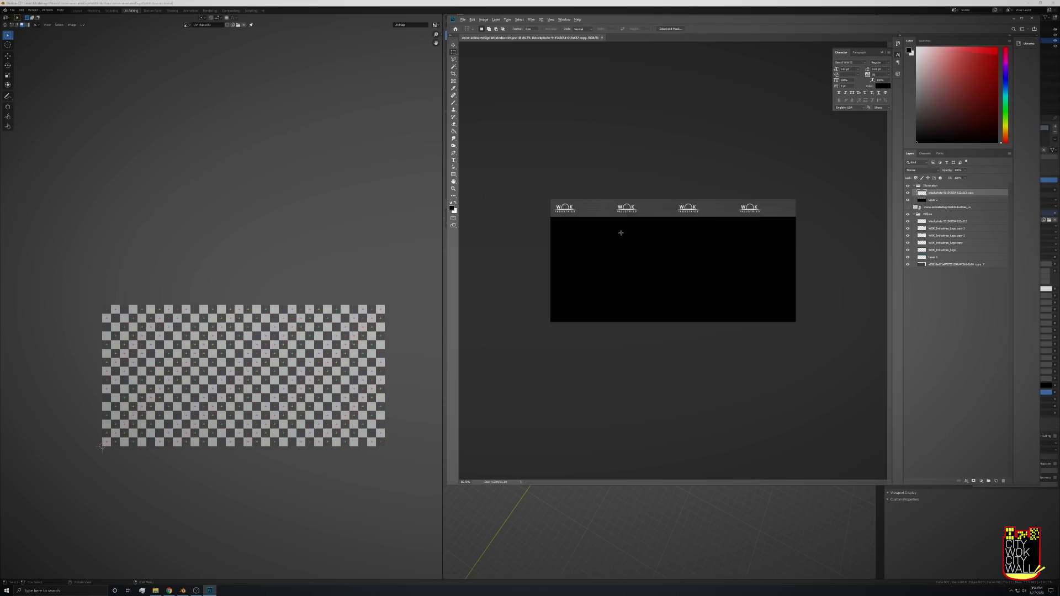
- Hide the Illumination group and create a new layer group named Specular
{"action": "scroll", "coordinate": [620, 232], "scroll_direction": "up", "scroll_amount": 1, "text": "alt"}
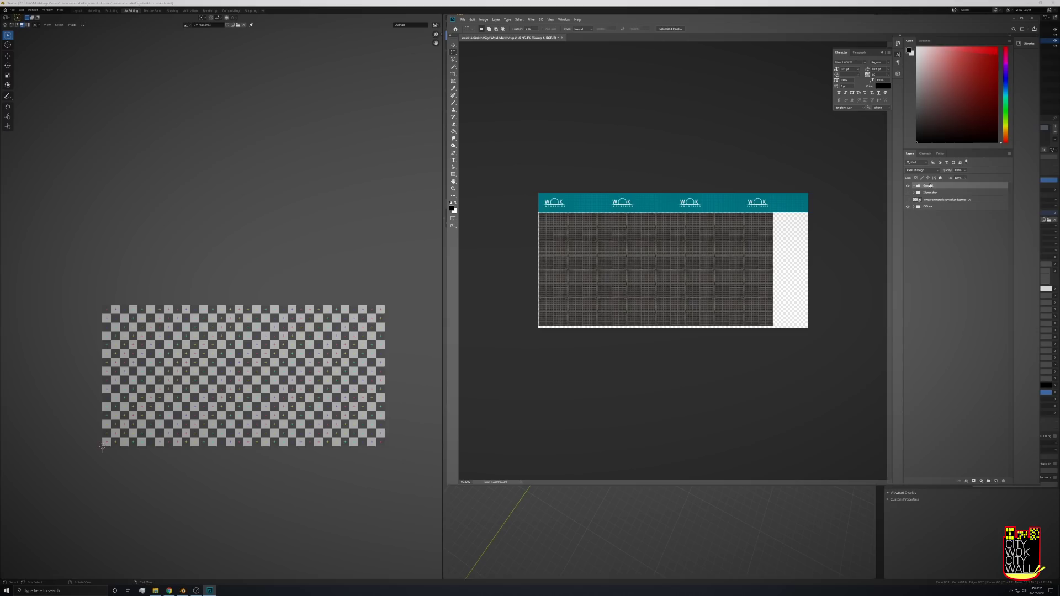
{"action": "double_click", "coordinate": [930, 185]}
{"action": "type", "text": "Specular"}
{"action": "key", "text": "Return"}
- On new layers in the Specular group, fill the area below the strip with dark grey and the strip with black
{"action": "left_click", "coordinate": [996, 481]}
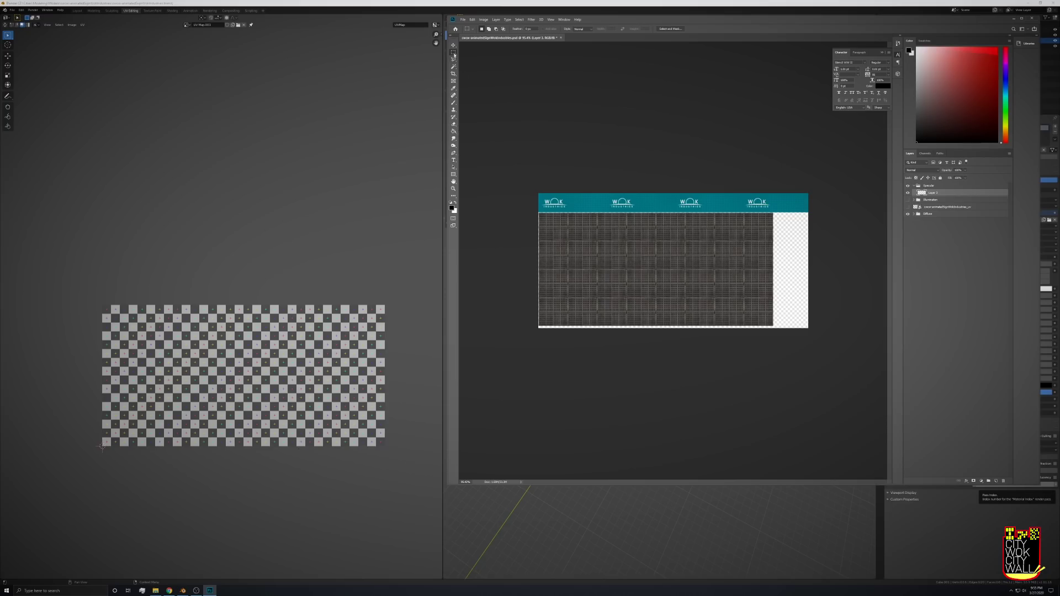
{"action": "left_click_drag", "start_coordinate": [539, 327], "coordinate": [831, 212]}
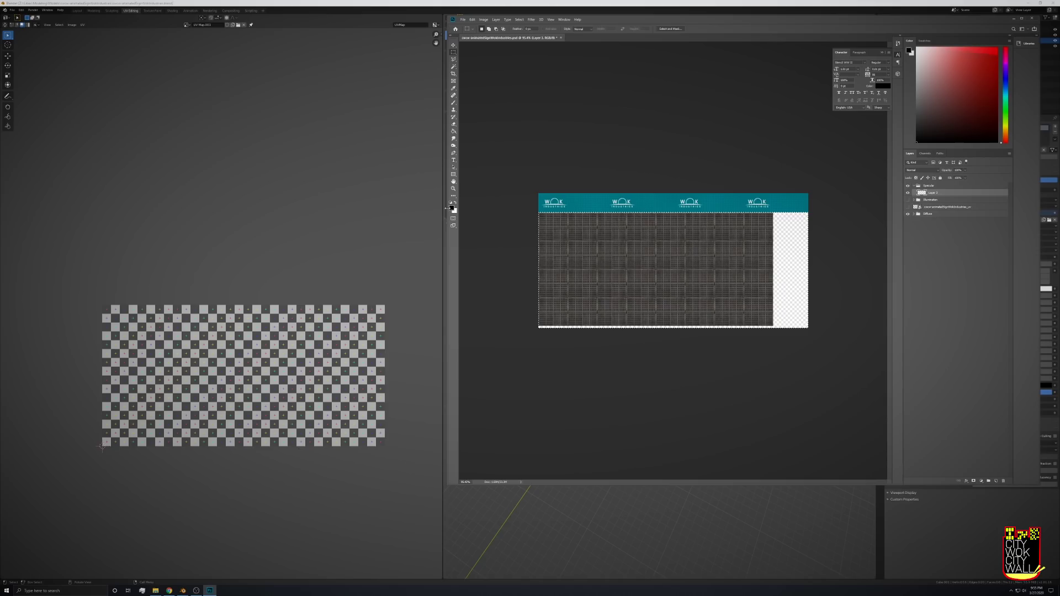
{"action": "left_click", "coordinate": [452, 207]}
{"action": "left_click_drag", "start_coordinate": [401, 305], "coordinate": [385, 300]}
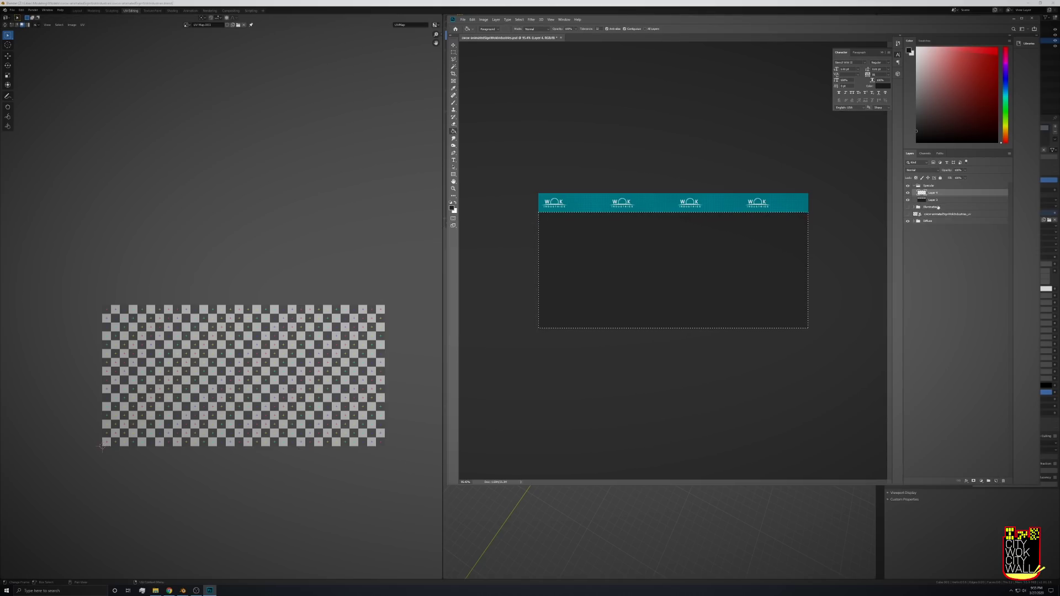
{"action": "left_click", "coordinate": [565, 213]}
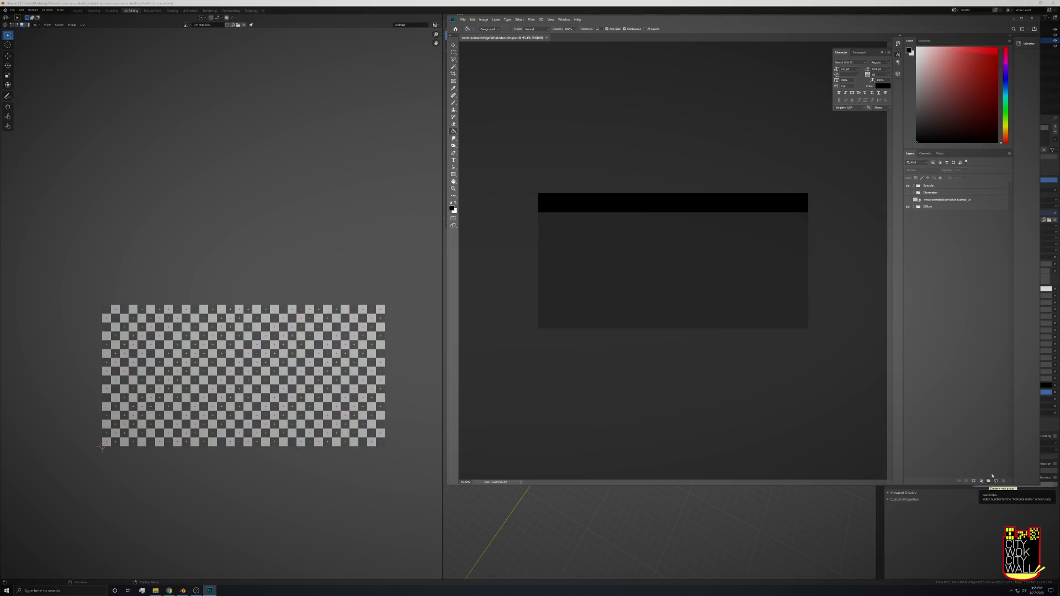
- Hide the Specular group and duplicate the plaid texture layer from the Diffuse group into a new Normal group
{"action": "left_click", "coordinate": [908, 186]}
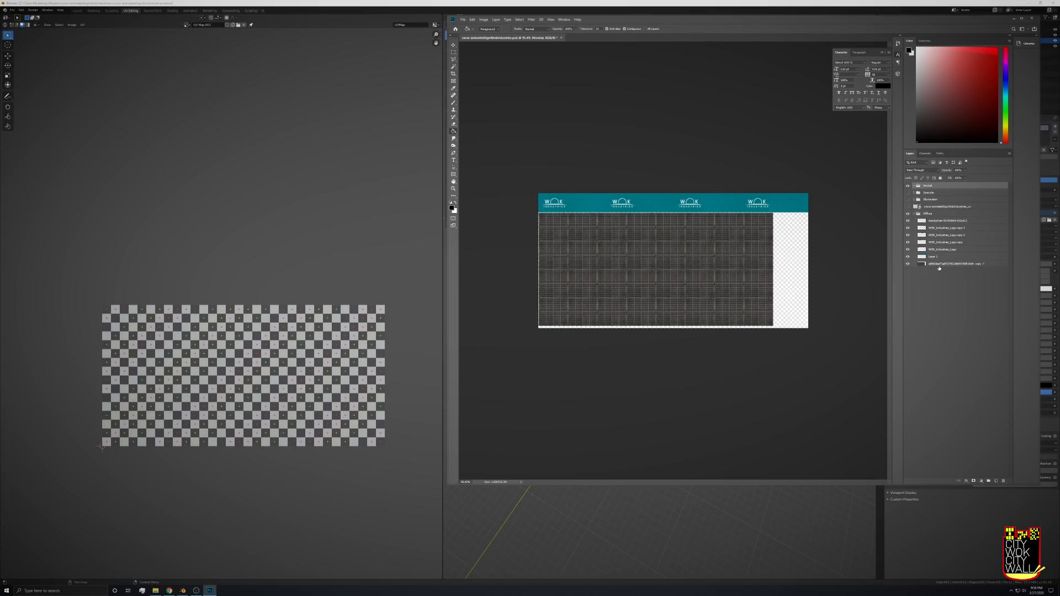
{"action": "left_click", "coordinate": [939, 268]}
{"action": "right_click", "coordinate": [948, 265]}
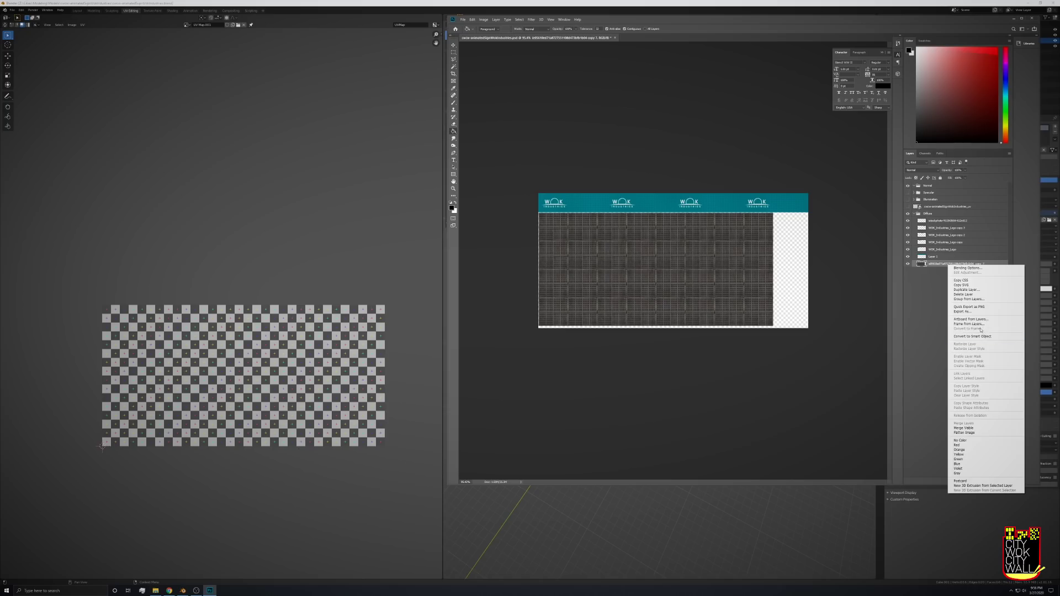
{"action": "left_click", "coordinate": [982, 290]}
{"action": "key", "text": "Return"}
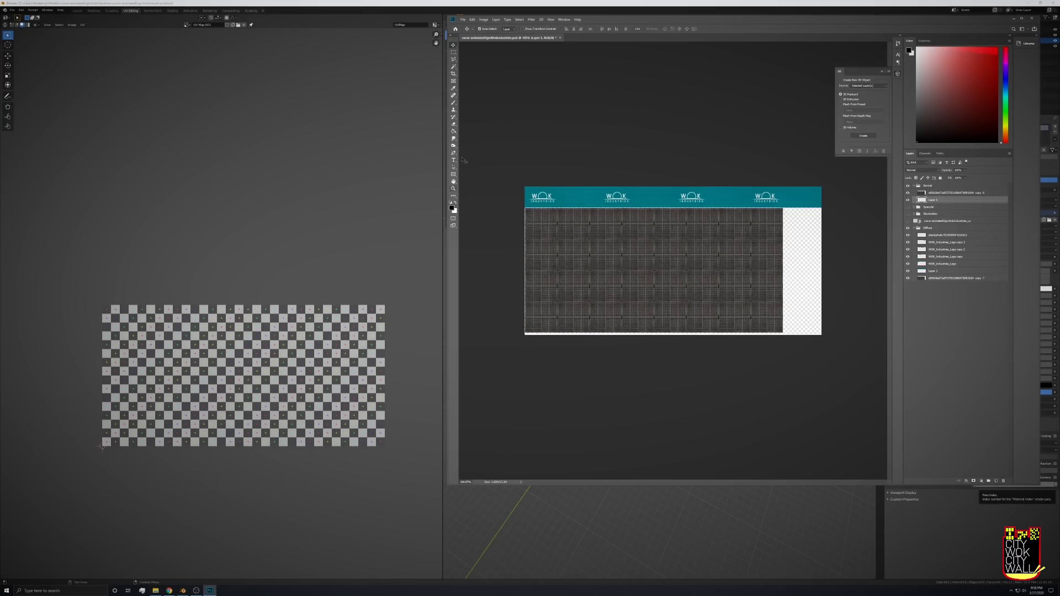
- Fill a new layer beneath the plaid copy in the Normal group with the dark olive-grey sampled from the plaid
{"action": "left_click", "coordinate": [453, 130]}
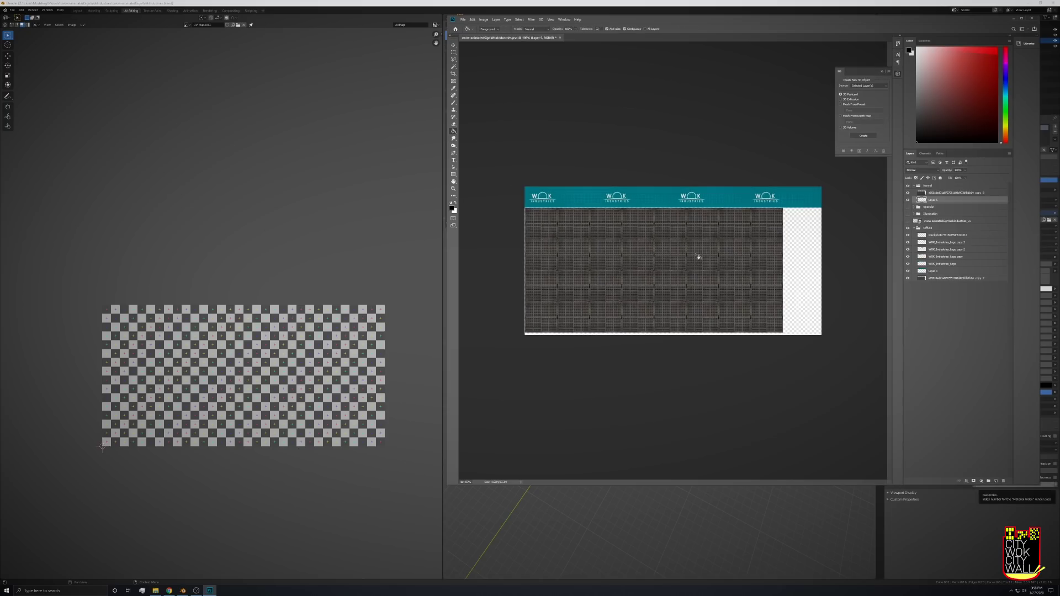
{"action": "left_click", "coordinate": [656, 243], "text": "alt"}
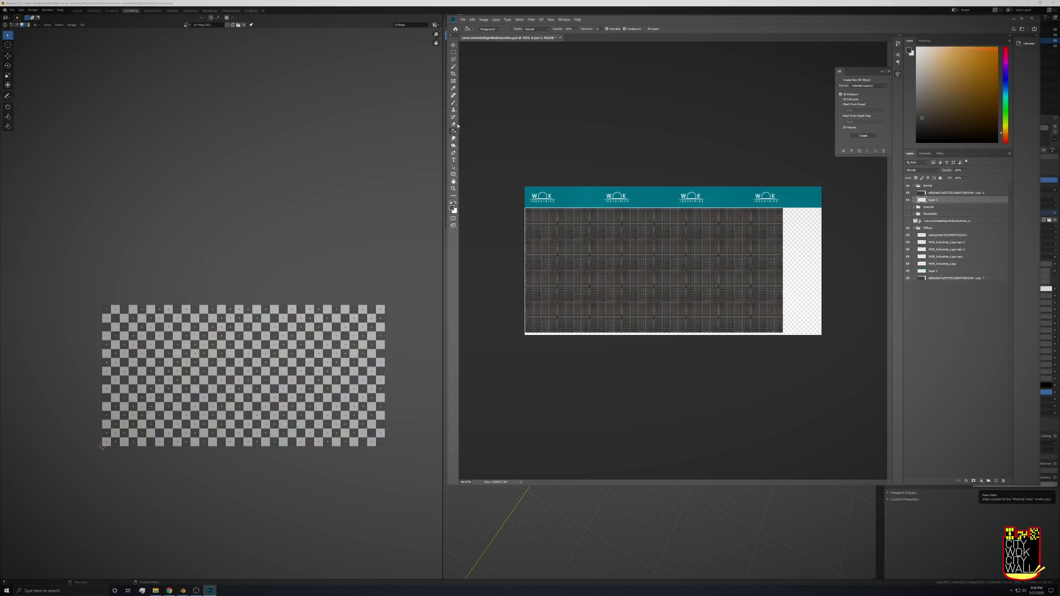
{"action": "left_click", "coordinate": [806, 239]}
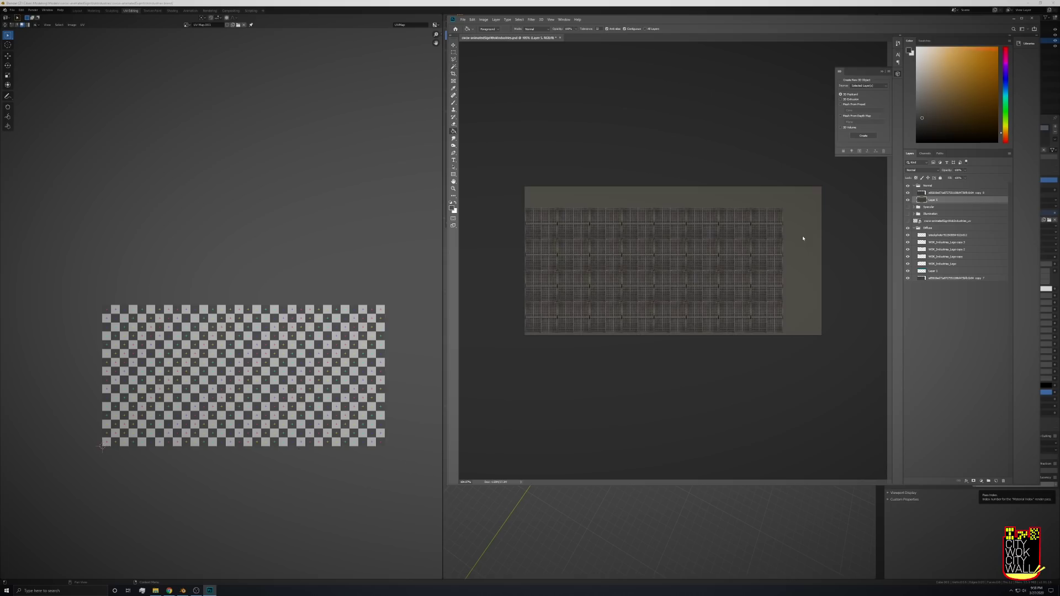
- Merge the plaid copy and the olive-grey fill layer in the Normal group into one layer
{"action": "key", "text": "v"}
{"action": "left_click", "coordinate": [950, 193], "text": "shift"}
{"action": "right_click", "coordinate": [952, 193]}
{"action": "left_click", "coordinate": [968, 350]}
- Generate a normal map from the merged plaid layer, adjusting its contrast details
{"action": "left_click", "coordinate": [531, 19]}
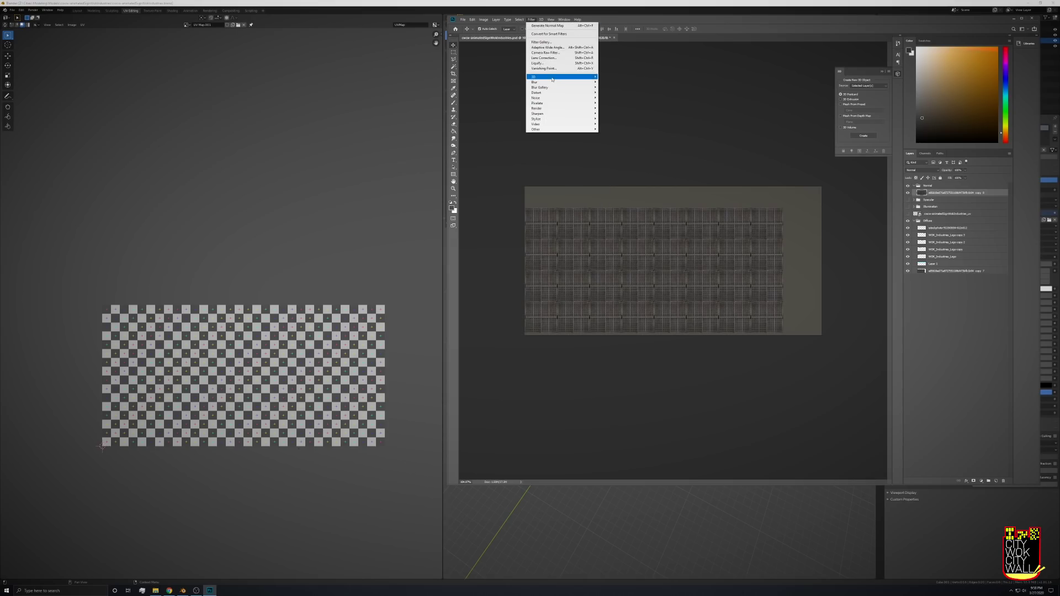
{"action": "mouse_move", "coordinate": [552, 78]}
{"action": "left_click", "coordinate": [634, 83]}
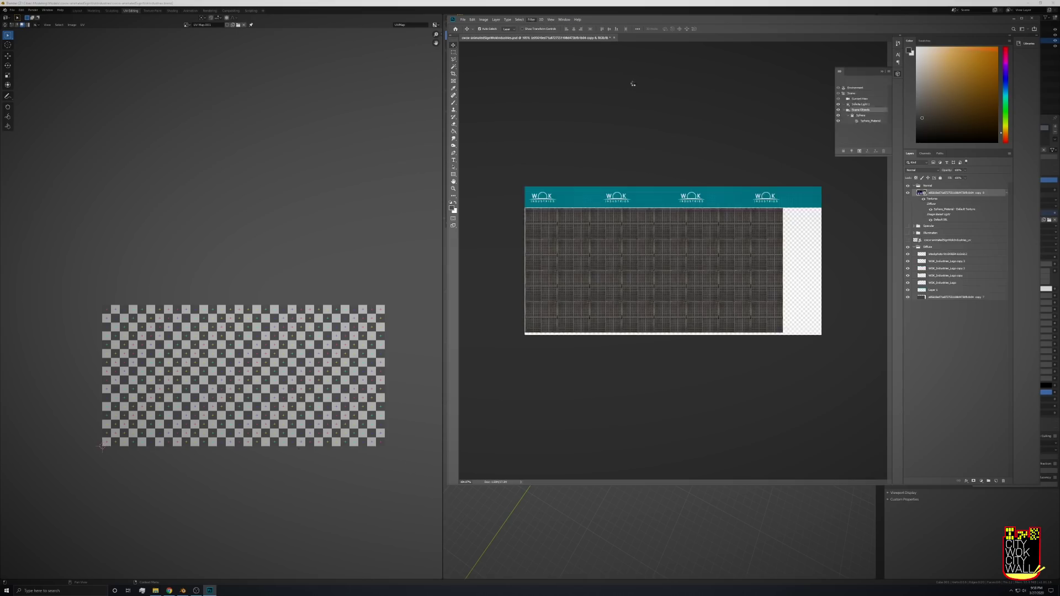
{"action": "left_click_drag", "start_coordinate": [992, 304], "coordinate": [1034, 305]}
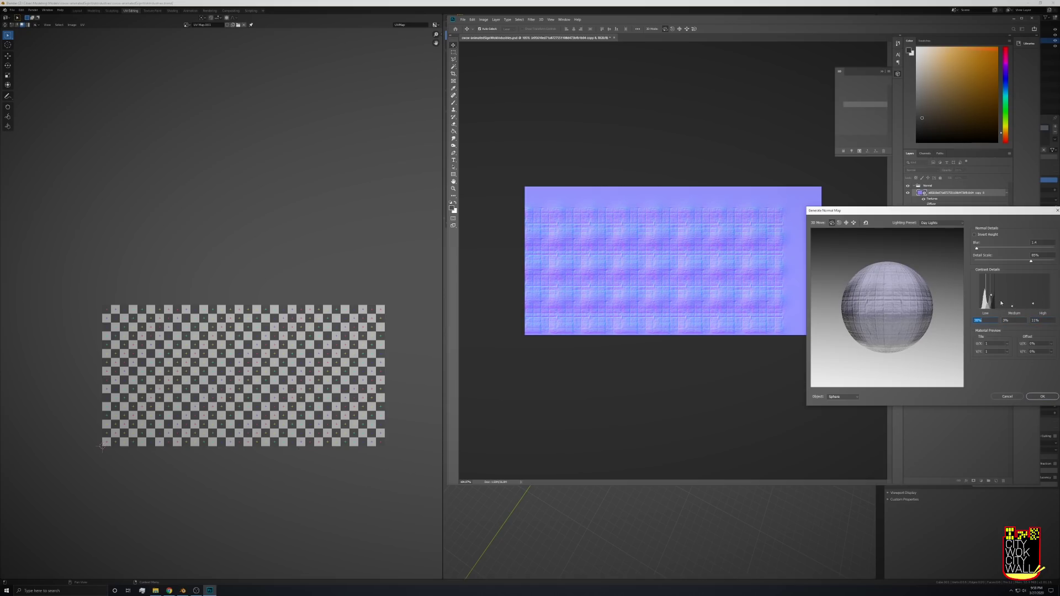
{"action": "key", "text": "Return"}
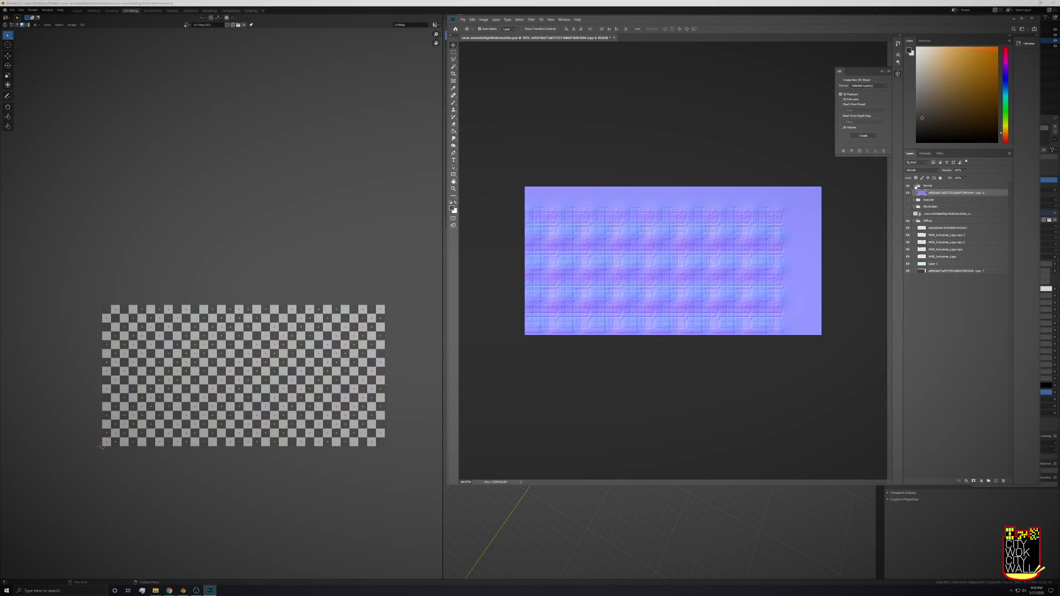
- Switch to Blender and export the slab as cwcw-animatedSignWokIndustries.fbx in the model's folder
{"action": "middle_click_drag", "start_coordinate": [732, 500], "coordinate": [720, 442]}
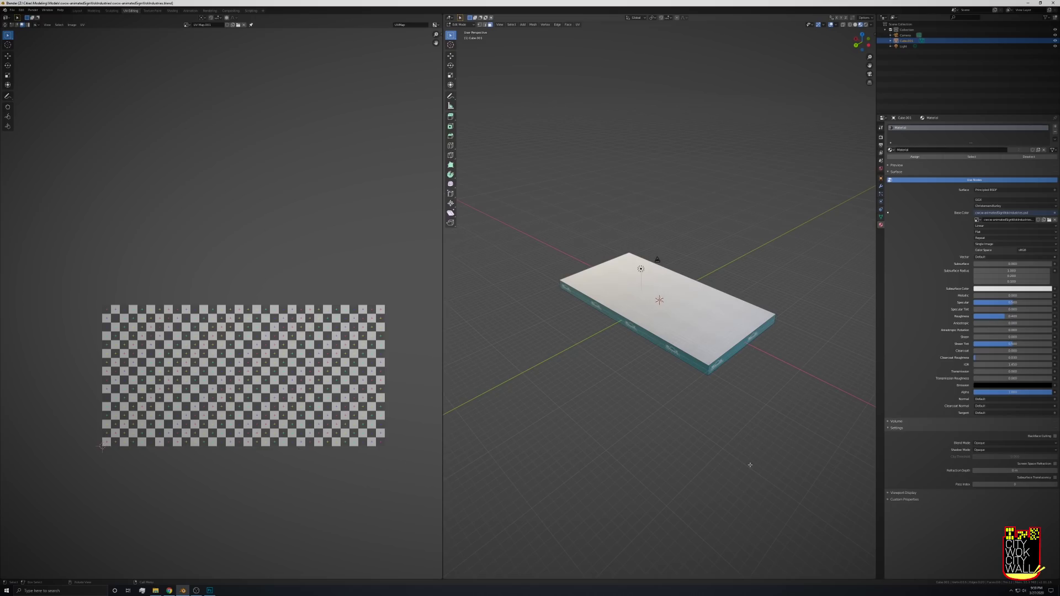
{"action": "middle_click_drag", "start_coordinate": [743, 443], "coordinate": [718, 470]}
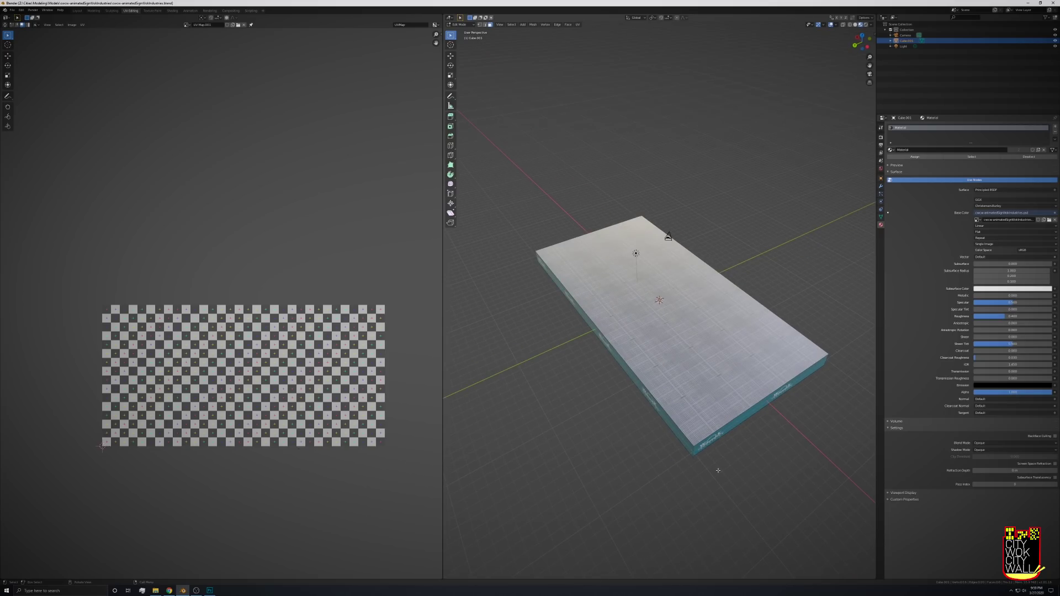
{"action": "middle_click_drag", "start_coordinate": [710, 477], "coordinate": [712, 475]}
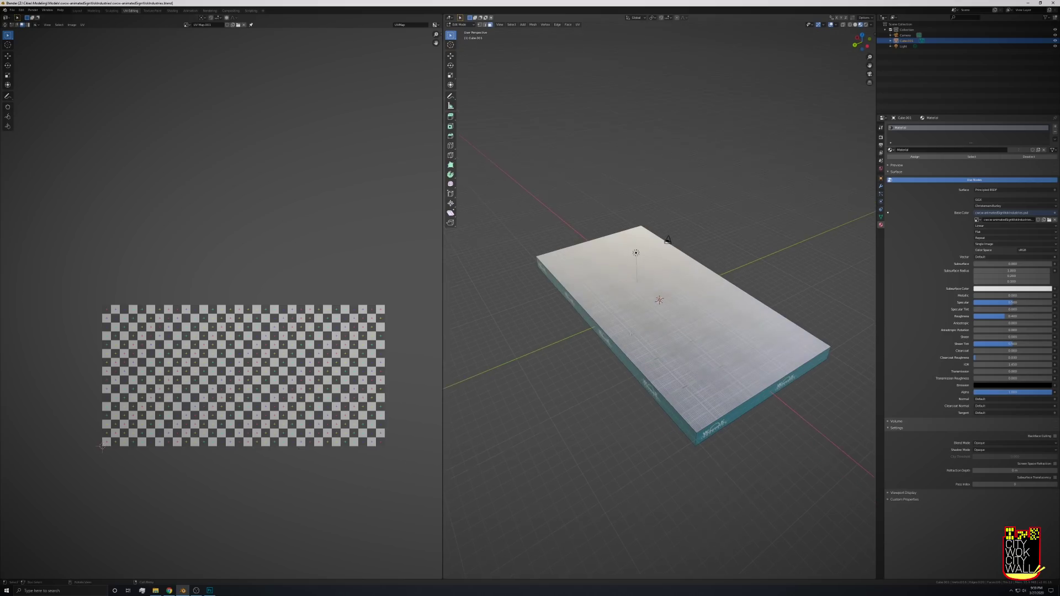
{"action": "left_click", "coordinate": [11, 10]}
{"action": "mouse_move", "coordinate": [37, 92]}
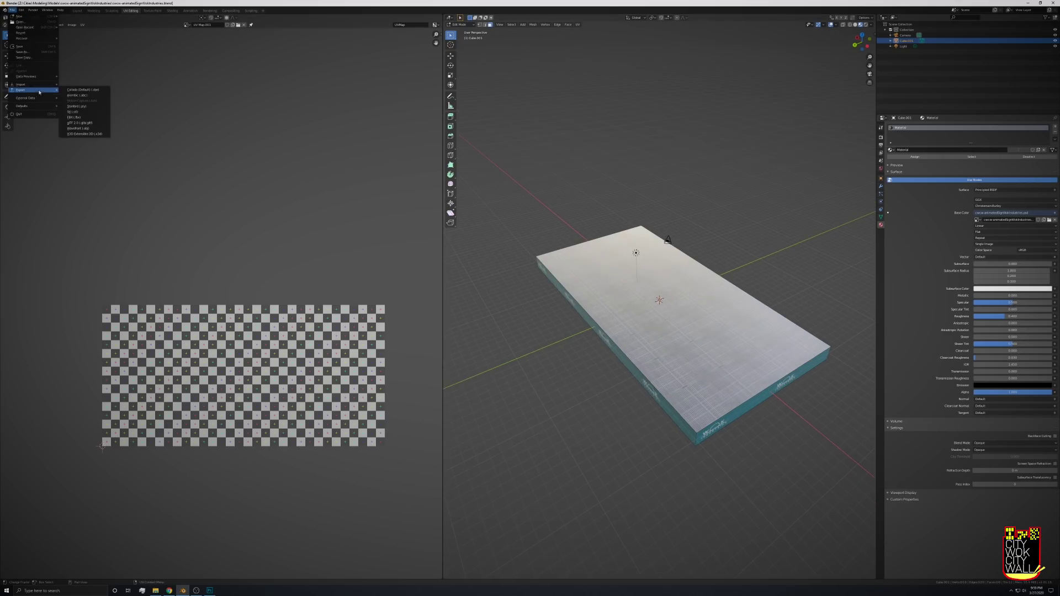
{"action": "left_click", "coordinate": [96, 121]}
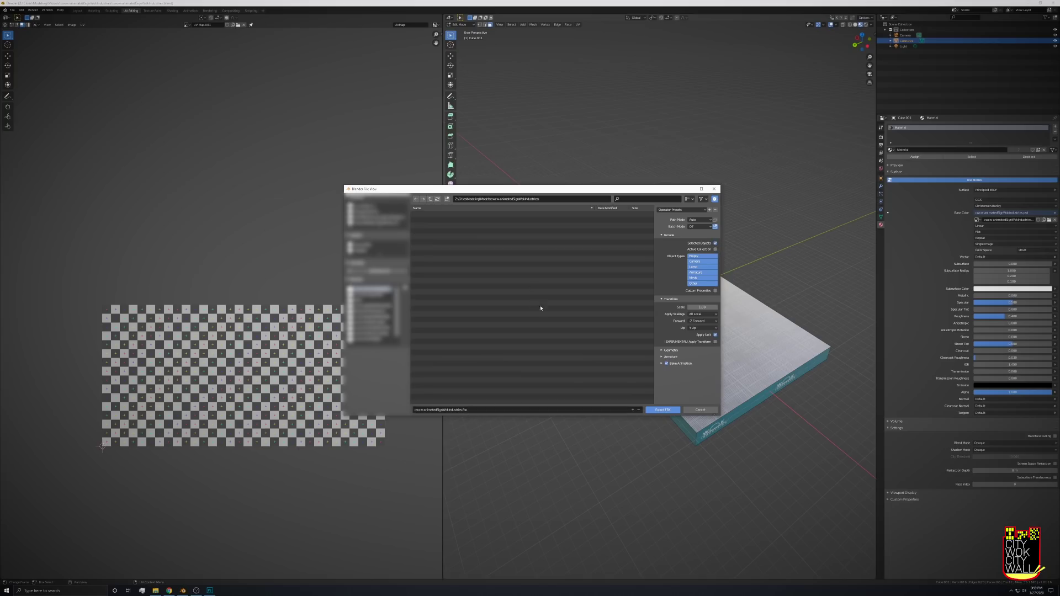
{"action": "left_click", "coordinate": [662, 410]}
- Export the slab again as an FBX file named cwcw-animatedSignWokIndustries_lod.fbx
{"action": "left_click", "coordinate": [12, 10]}
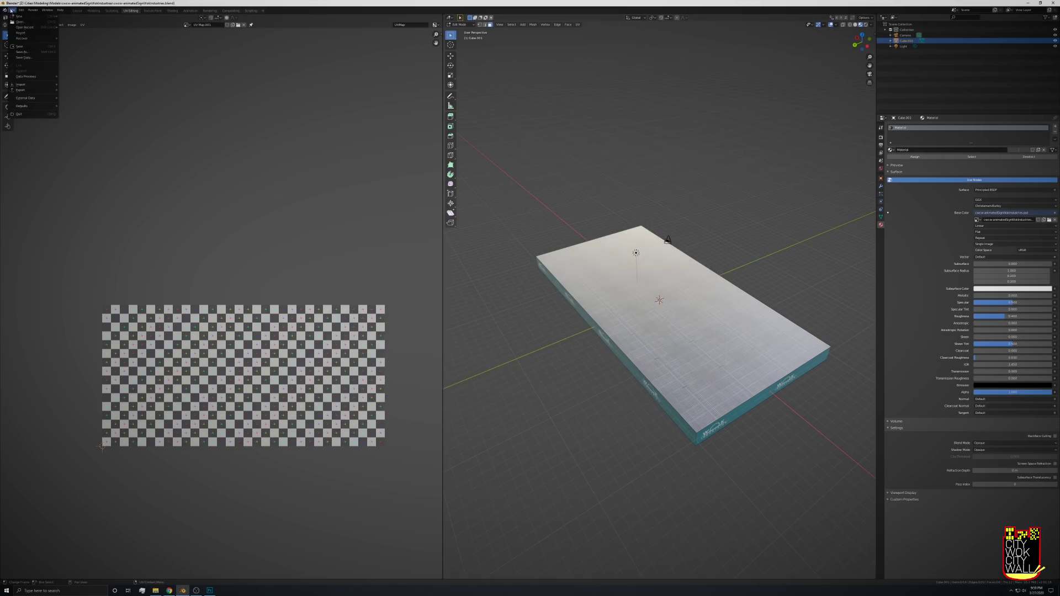
{"action": "mouse_move", "coordinate": [27, 84]}
{"action": "left_click", "coordinate": [82, 118]}
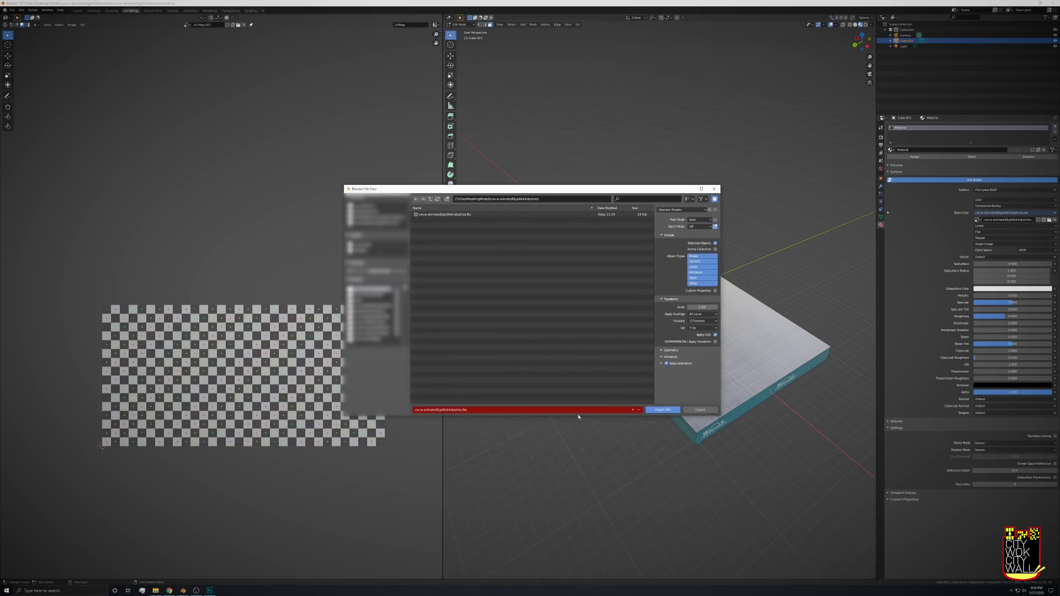
{"action": "left_click", "coordinate": [514, 419]}
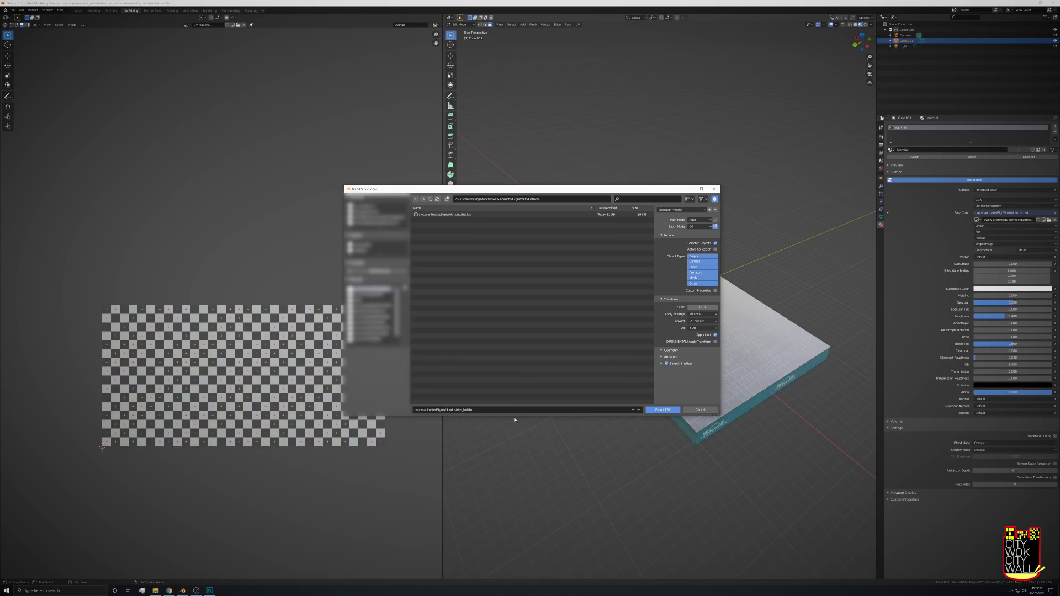
{"action": "left_click", "coordinate": [656, 409]}
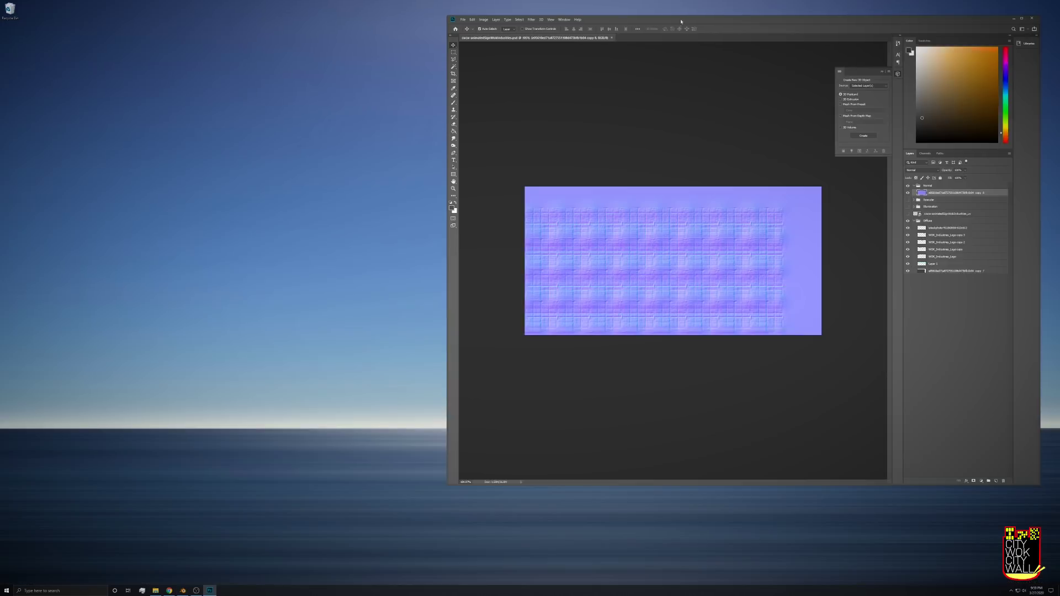
- In Photoshop, hide the Normal group and fill a new layer beneath the Diffuse layers with the dark olive-grey
{"action": "left_click_drag", "start_coordinate": [681, 23], "coordinate": [550, 37]}
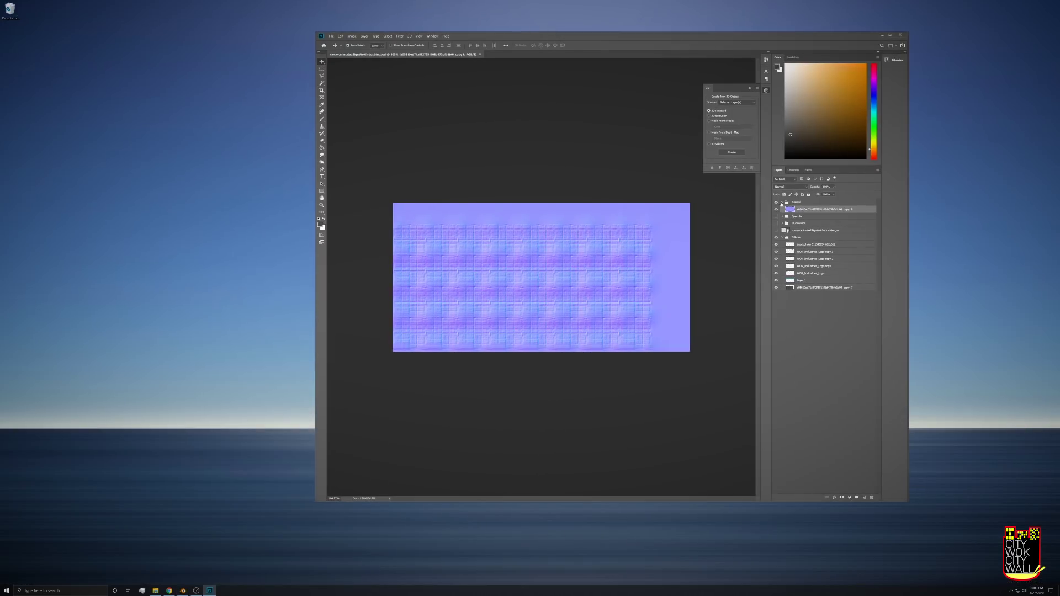
{"action": "left_click", "coordinate": [782, 203]}
{"action": "left_click", "coordinate": [776, 203]}
{"action": "left_click", "coordinate": [797, 231]}
{"action": "key", "text": "ctrl+shift+alt+n"}
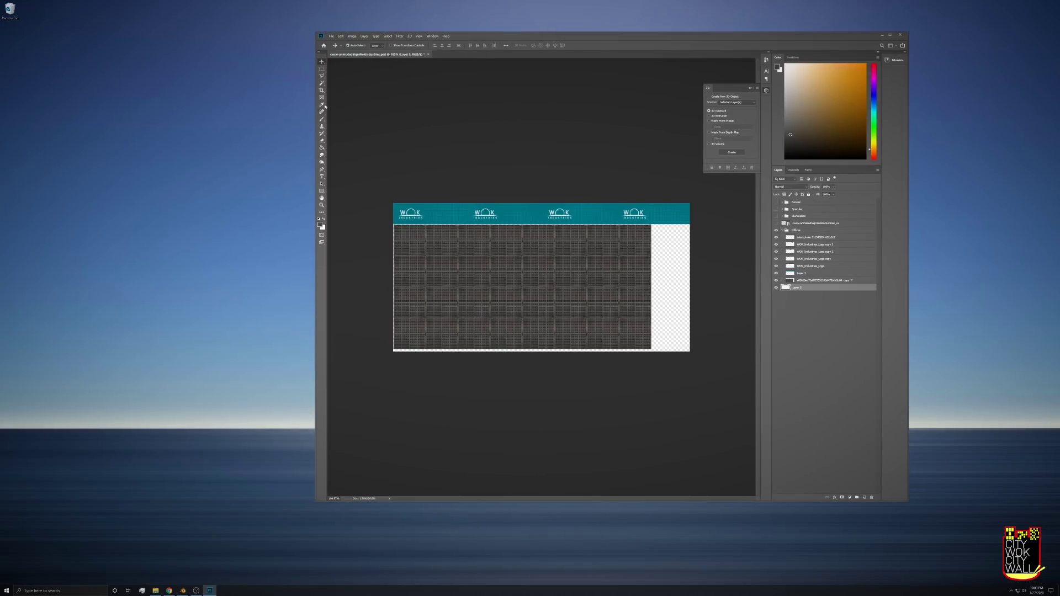
{"action": "left_click", "coordinate": [322, 148]}
{"action": "left_click", "coordinate": [662, 278]}
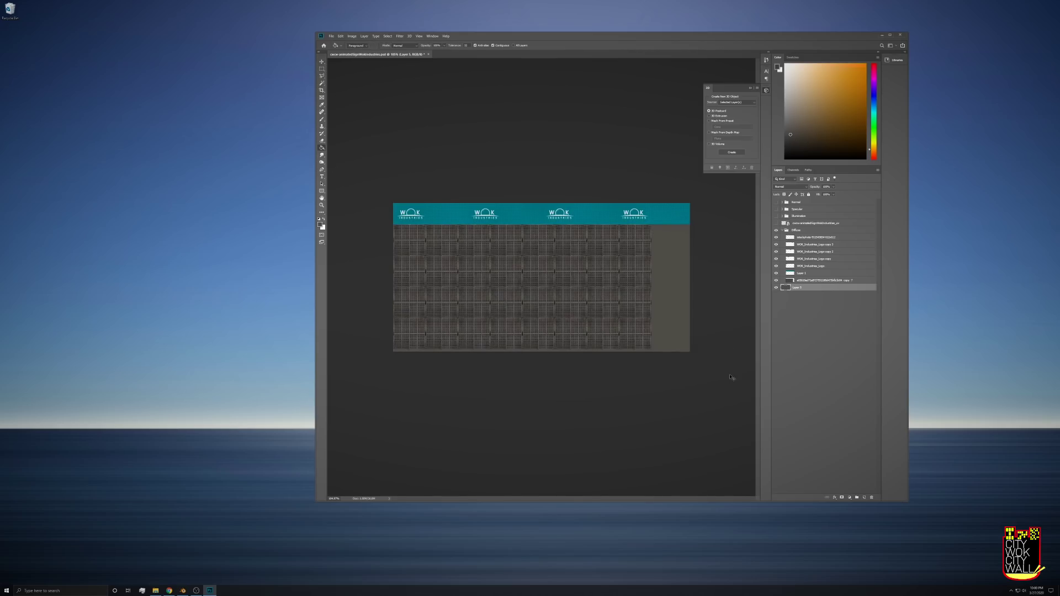
- Save the document and export the diffuse map as a 1024 × 512 px PNG named cwcw-animatedSignWokIndustries_d
{"action": "key", "text": "ctrl+s"}
{"action": "left_click", "coordinate": [331, 36]}
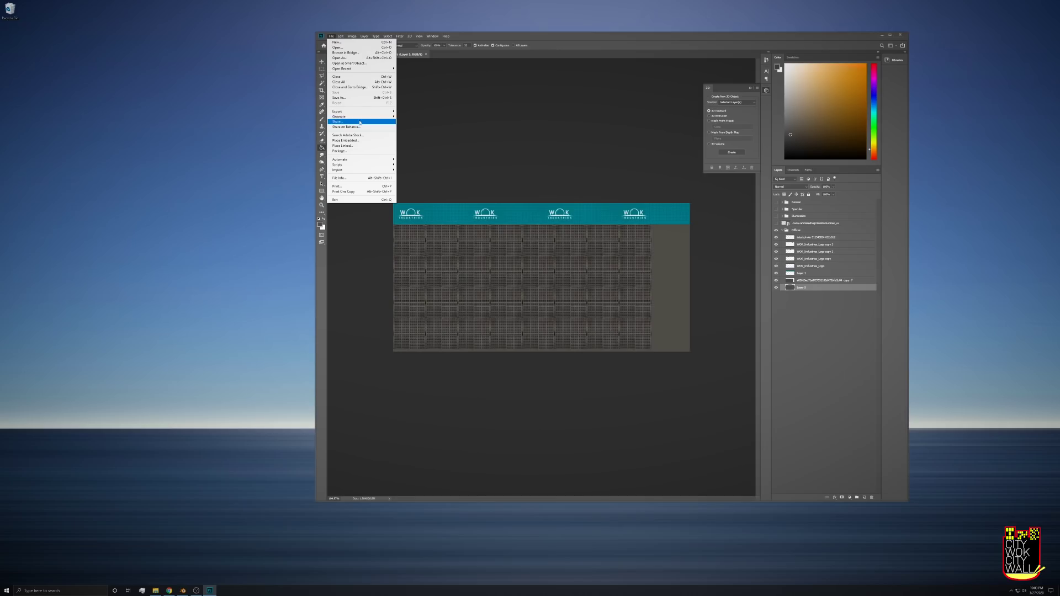
{"action": "mouse_move", "coordinate": [359, 111]}
{"action": "left_click", "coordinate": [435, 117]}
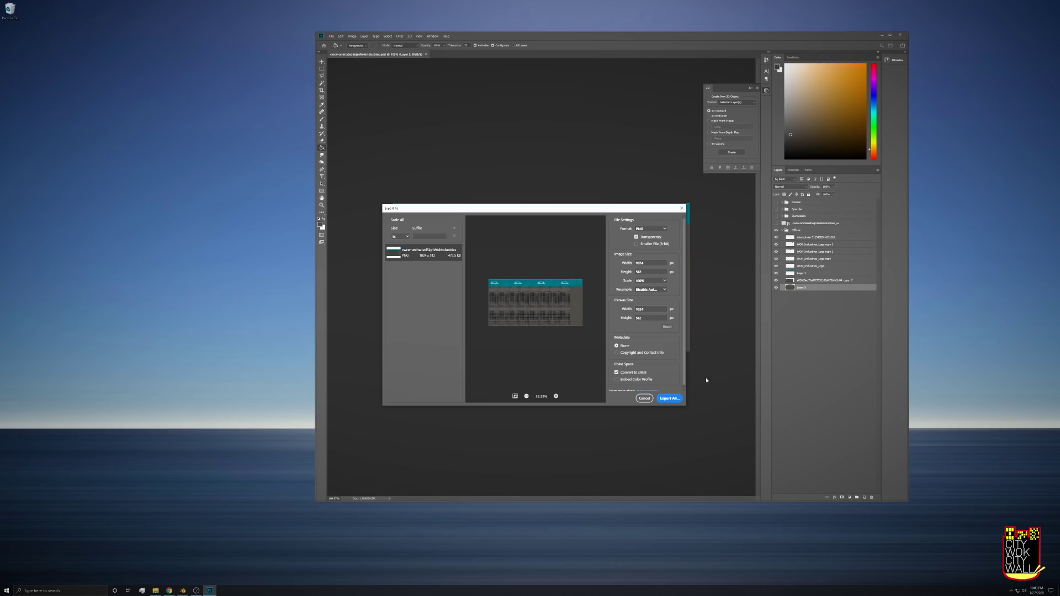
{"action": "left_click", "coordinate": [668, 399]}
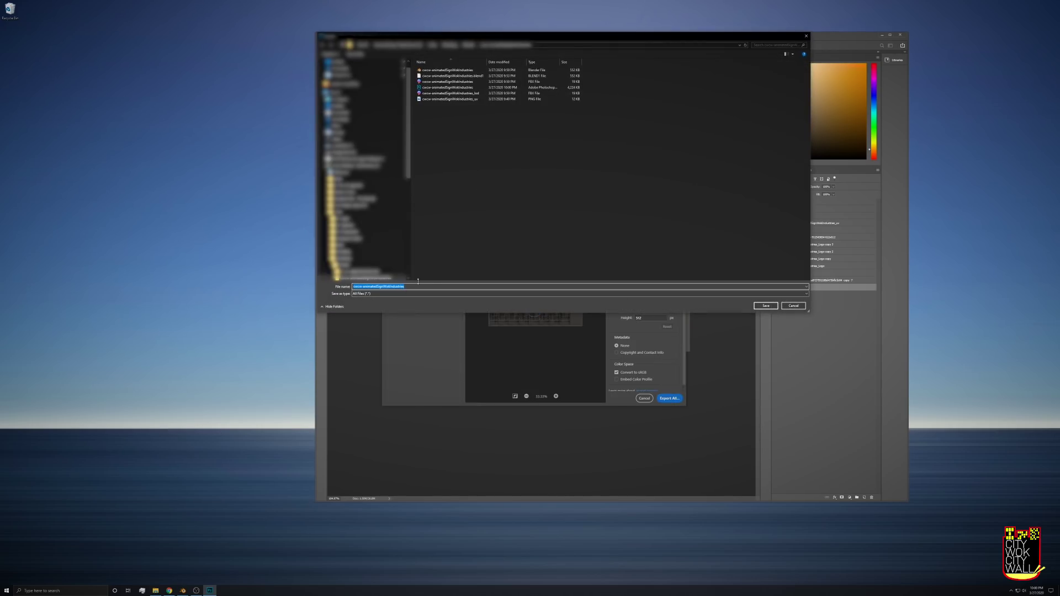
{"action": "left_click", "coordinate": [410, 287]}
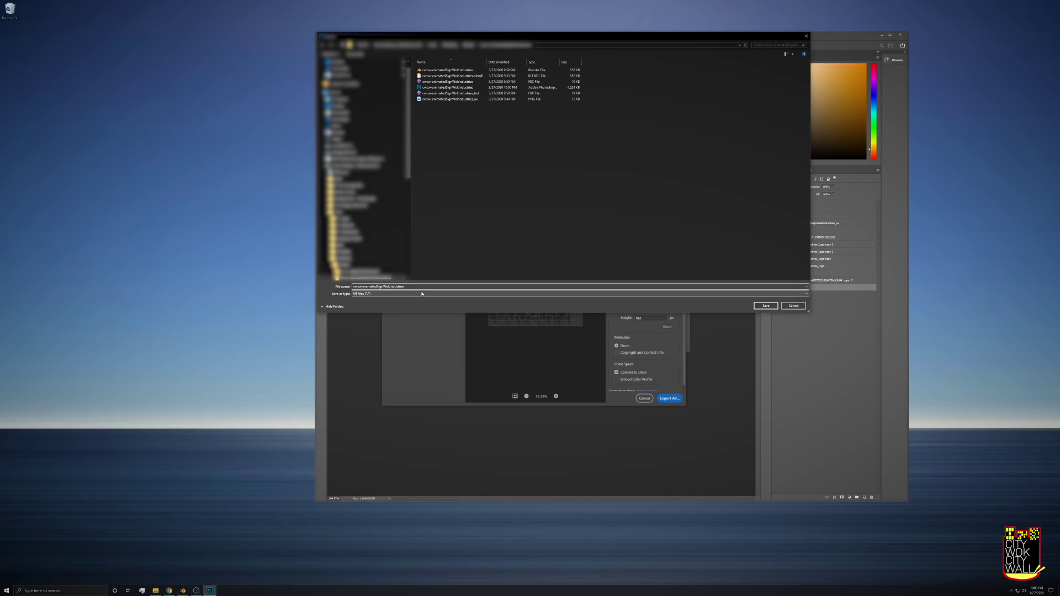
{"action": "type", "text": "_d"}
{"action": "key", "text": "Return"}
- Export the diffuse map at 128 × 64 px as a PNG named cwcw-animatedSignWokIndustries_lod_d
{"action": "left_click", "coordinate": [331, 36]}
{"action": "mouse_move", "coordinate": [381, 112]}
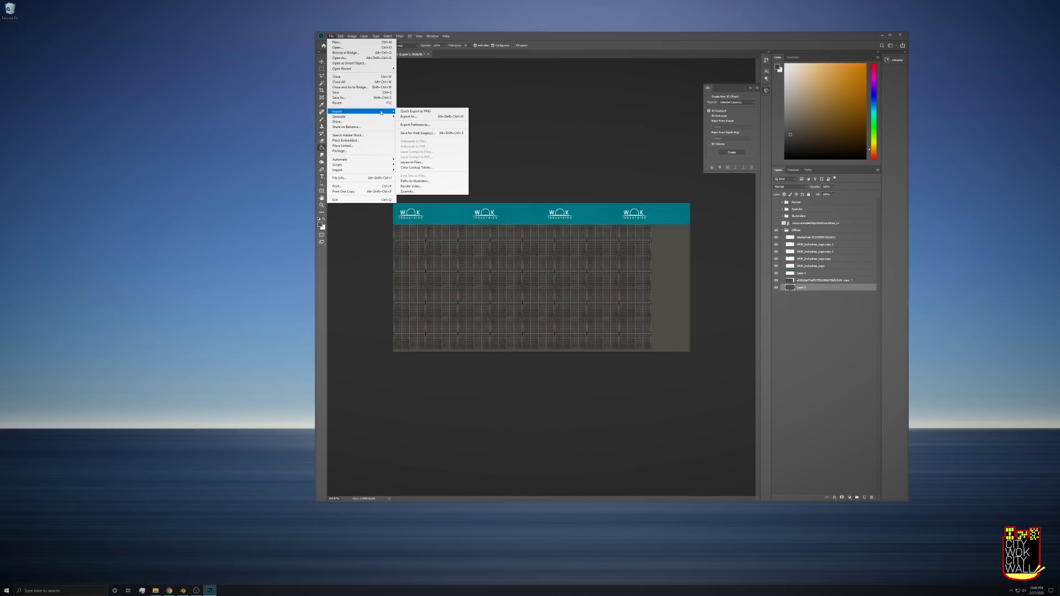
{"action": "left_click", "coordinate": [415, 117]}
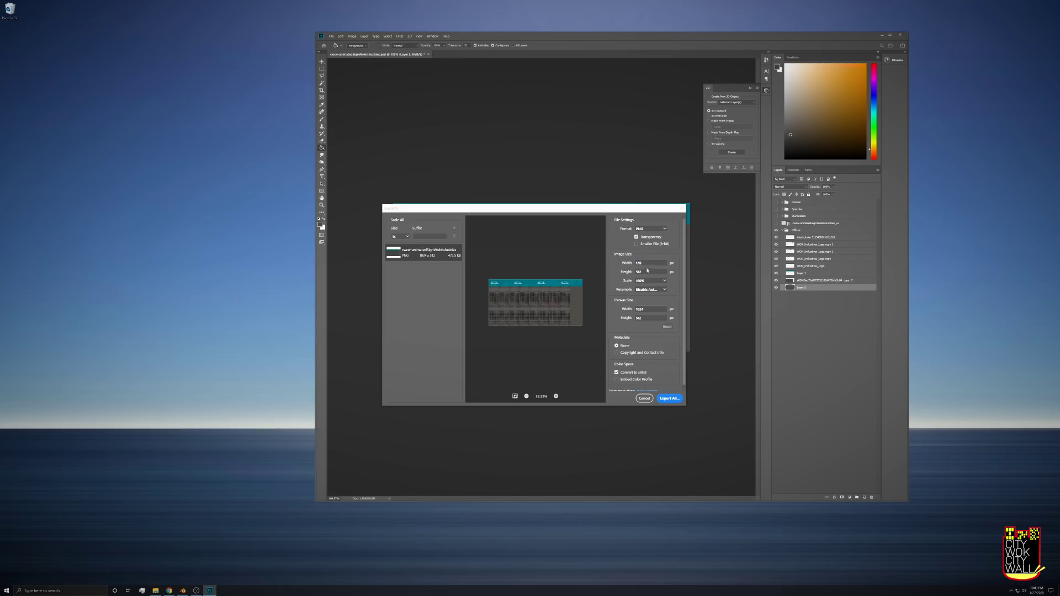
{"action": "key", "text": "Tab"}
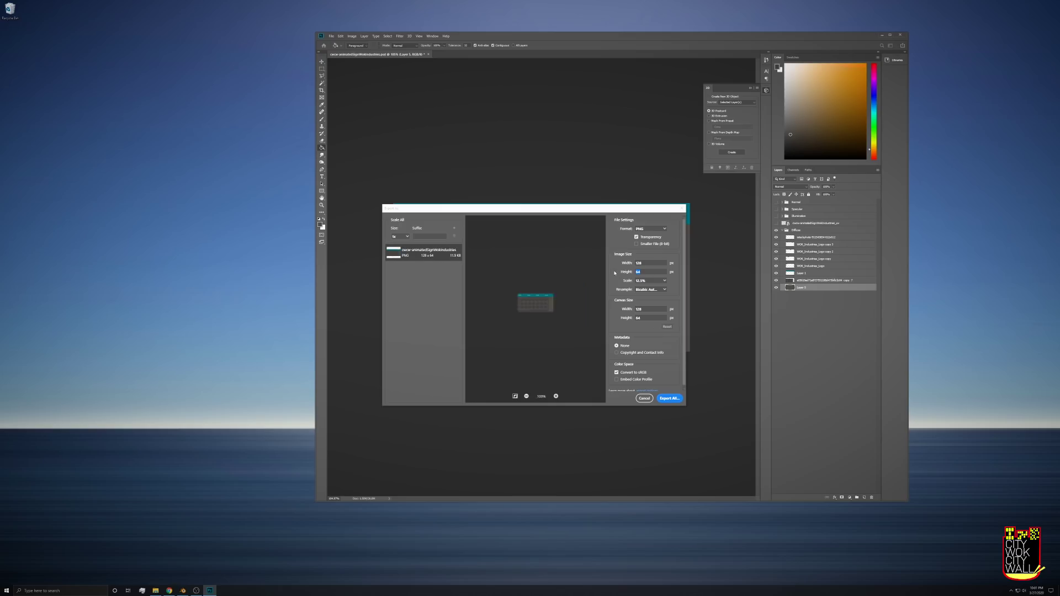
{"action": "left_click", "coordinate": [669, 398]}
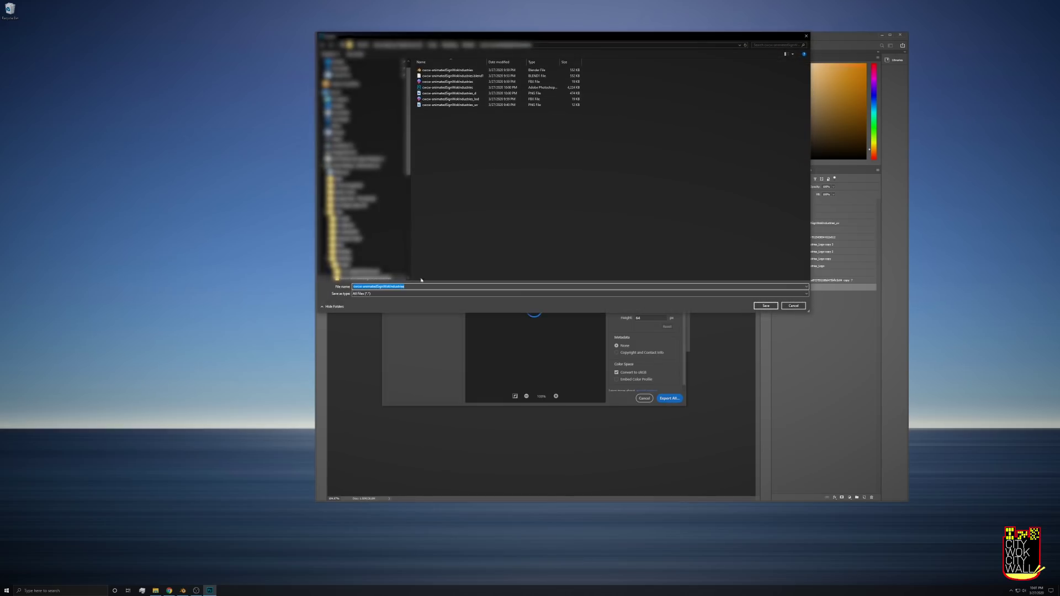
{"action": "left_click", "coordinate": [438, 287]}
{"action": "type", "text": "_"}
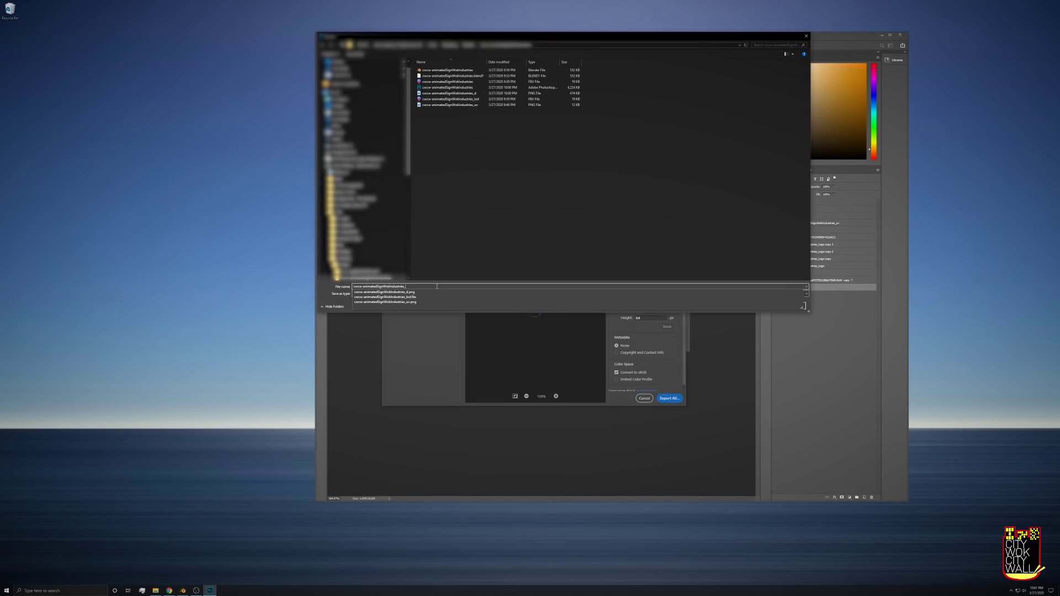
{"action": "type", "text": "lod_d"}
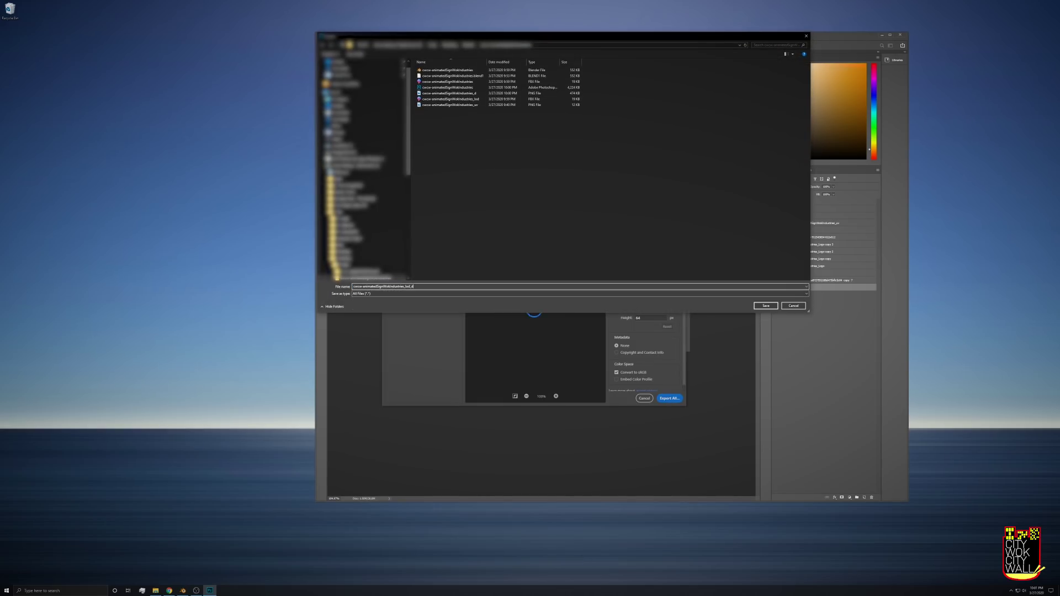
{"action": "key", "text": "Return"}
- Collapse and hide the Diffuse group, leaving only the Illumination group shown
{"action": "left_click", "coordinate": [783, 230]}
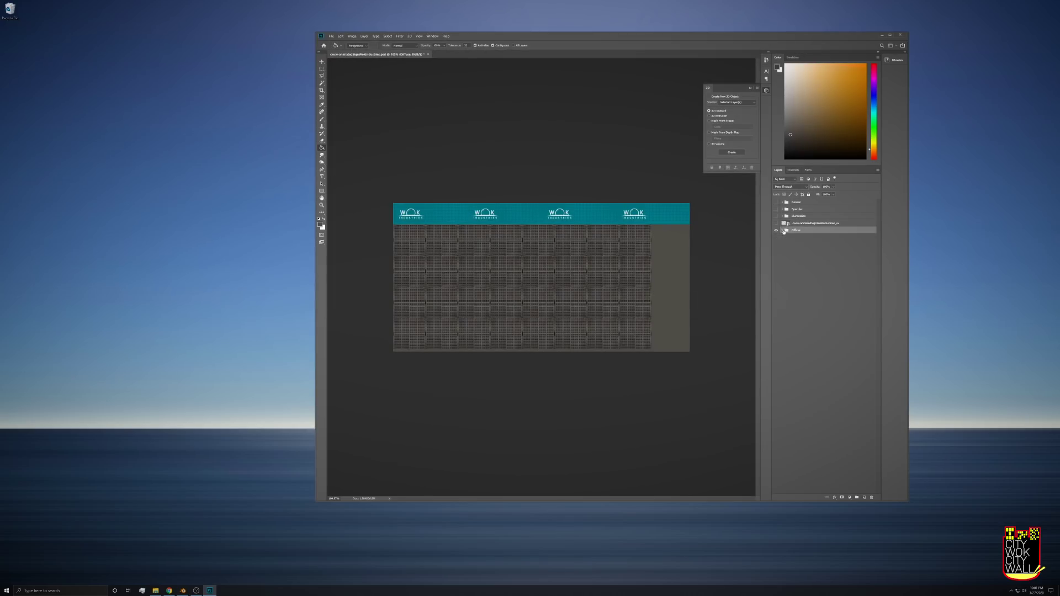
{"action": "left_click", "coordinate": [792, 217]}
{"action": "left_click", "coordinate": [775, 230]}
{"action": "left_click", "coordinate": [776, 216]}
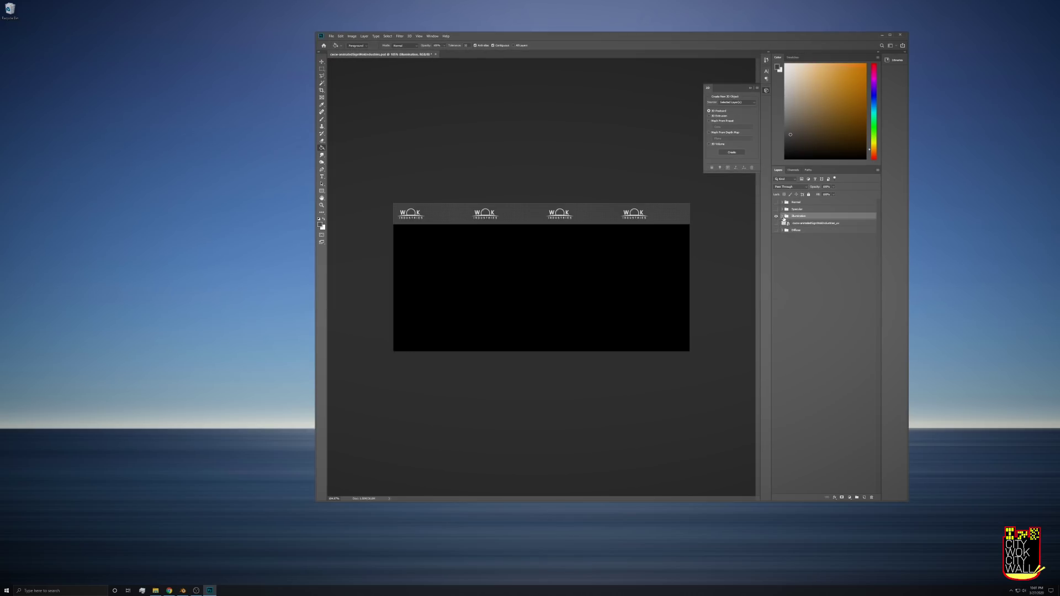
- Export the illumination map at 128 × 64 px as a PNG named cwcw-animatedSignWokIndustries_lod_i
{"action": "left_click", "coordinate": [331, 36]}
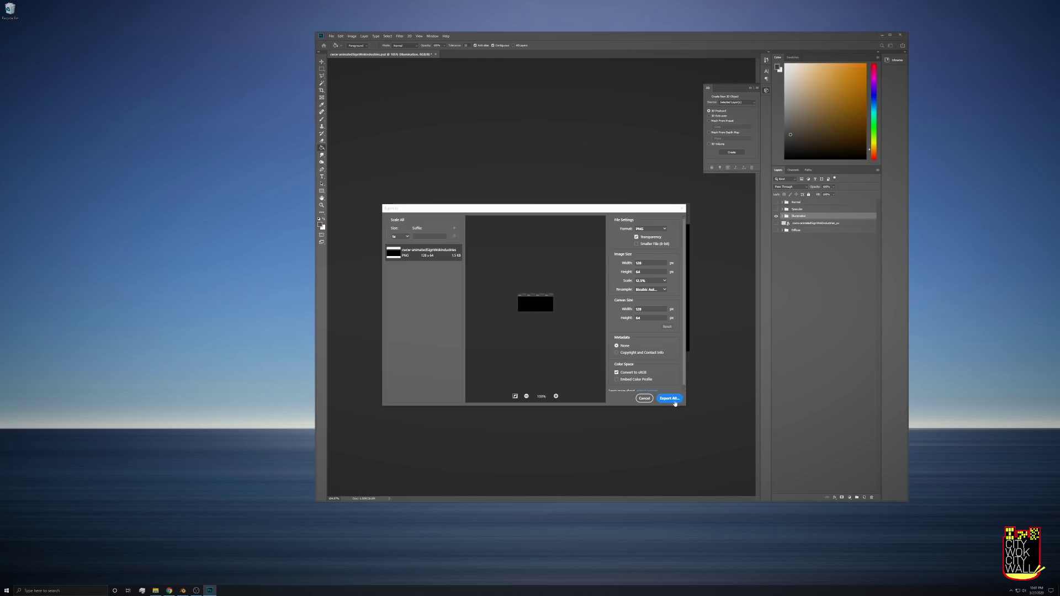
{"action": "left_click", "coordinate": [669, 399]}
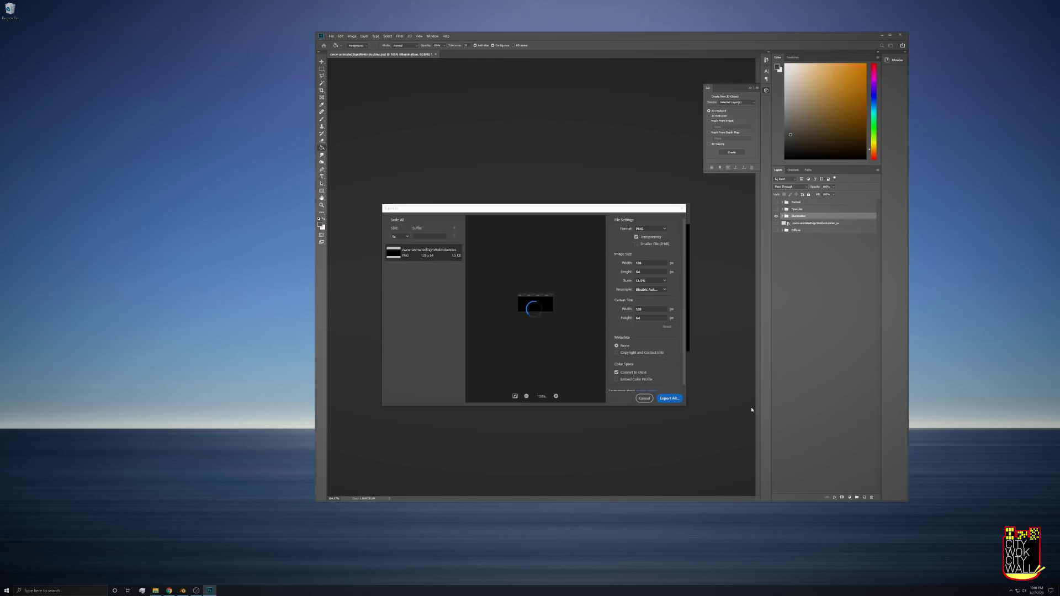
{"action": "left_click", "coordinate": [449, 285]}
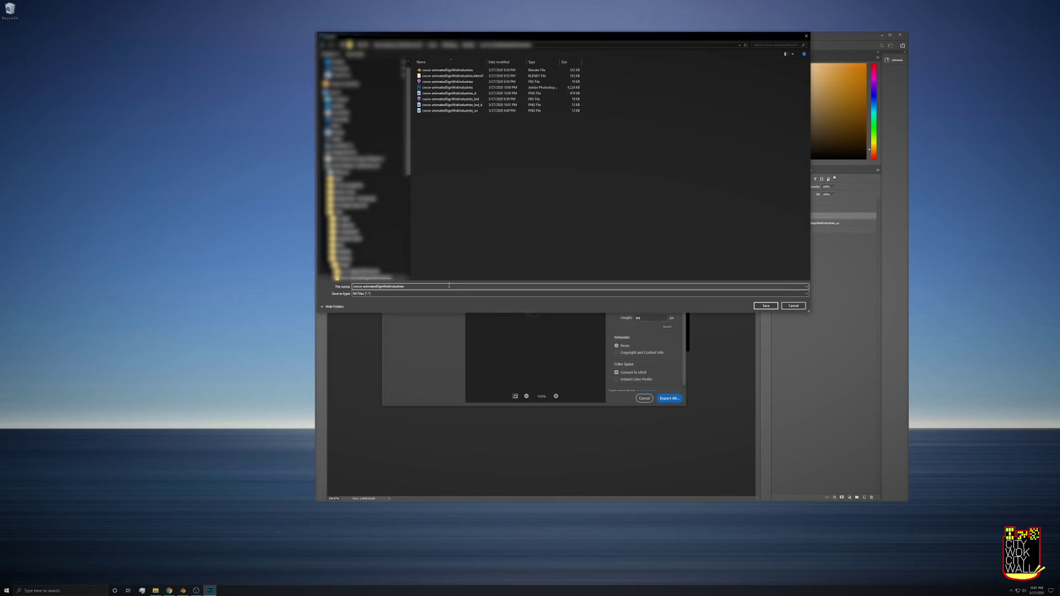
{"action": "type", "text": "_lod_i"}
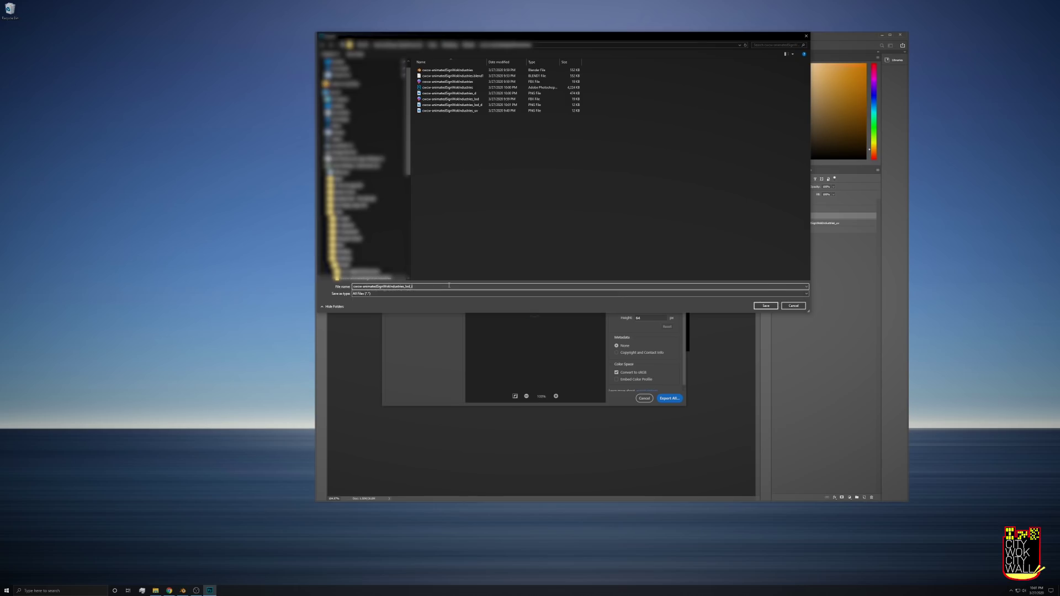
{"action": "key", "text": "Return"}
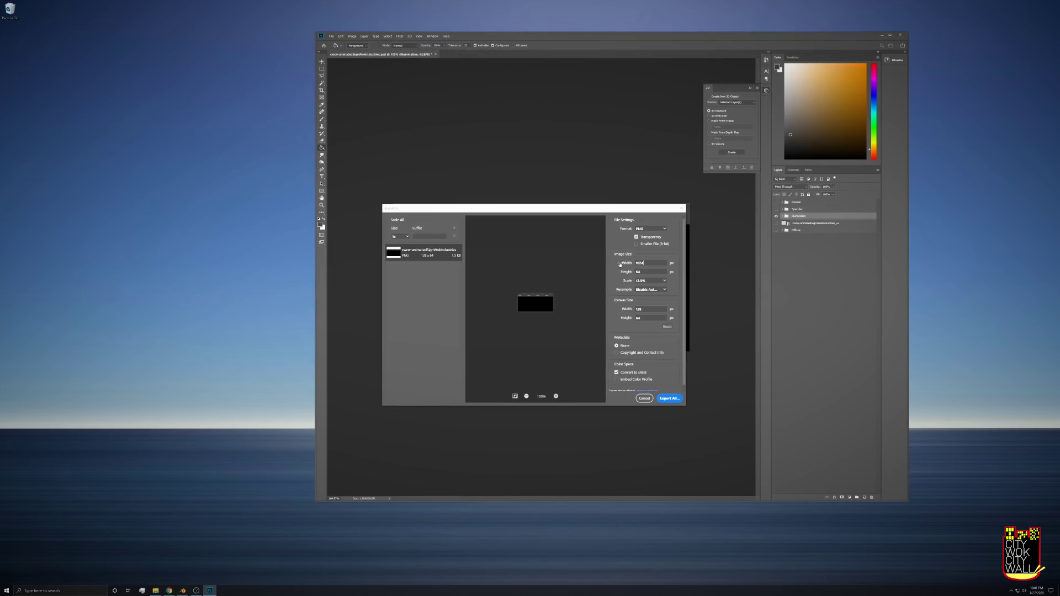
- Export the illumination map at 1024 × 512 px as a PNG named cwcw-animatedSignWokIndustries_i
{"action": "key", "text": "Tab"}
{"action": "key", "text": "Return"}
{"action": "key", "text": "Return"}
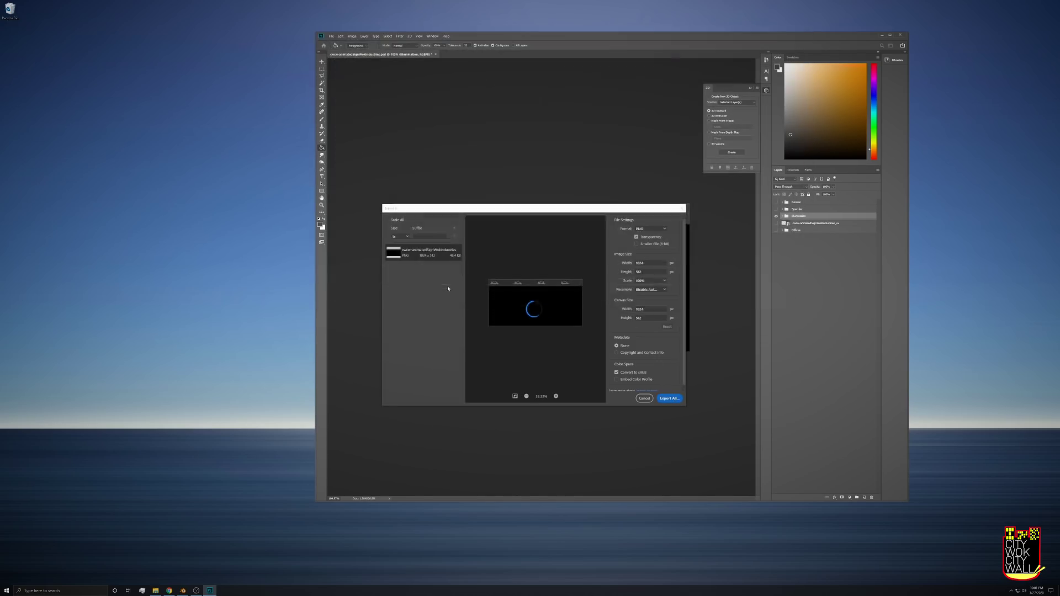
- Show only the Specular group and export it as a 1024 × 512 px PNG named cwcw-animatedSignWokIndustries_s
{"action": "left_click", "coordinate": [331, 36]}
{"action": "mouse_move", "coordinate": [359, 111]}
{"action": "left_click", "coordinate": [430, 116]}
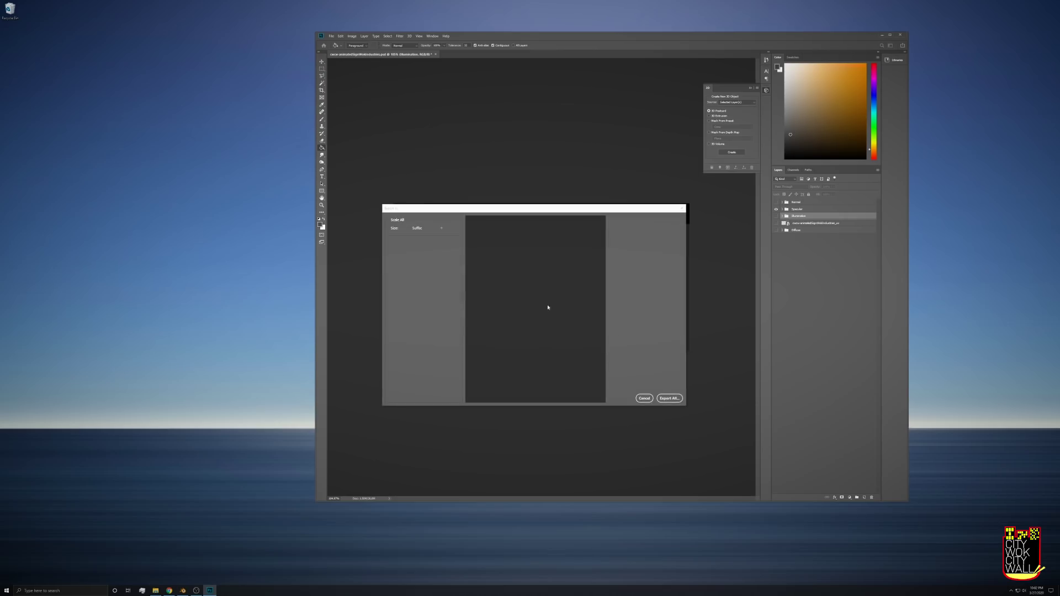
{"action": "key", "text": "Return"}
{"action": "key", "text": "Return"}
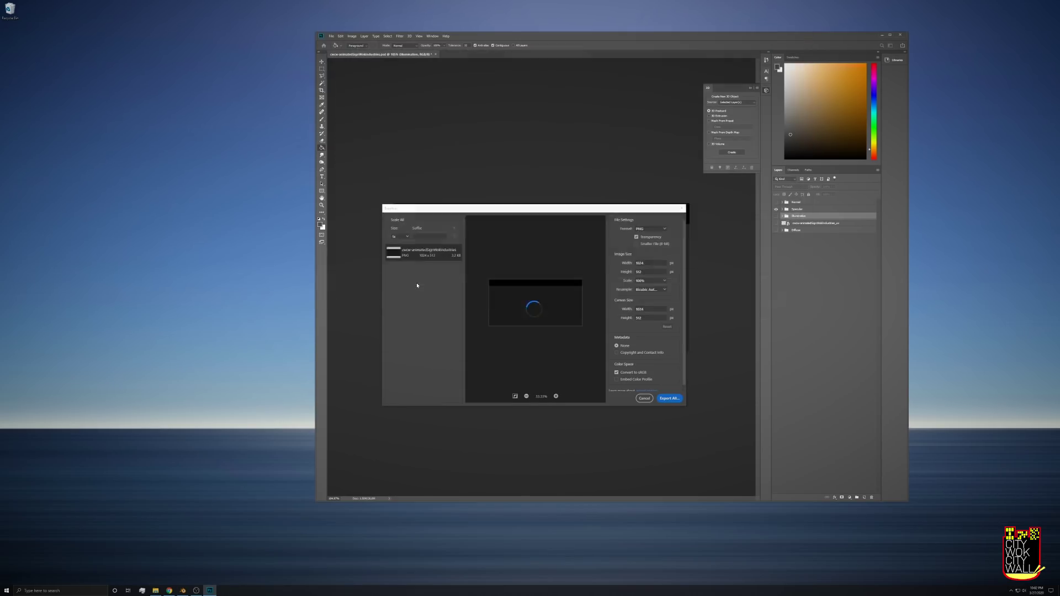
- Export the remaining specular and normal maps as PNGs with the suffixes _lod_s, _lod_n and _n
{"action": "left_click", "coordinate": [331, 36]}
{"action": "left_click", "coordinate": [408, 117]}
{"action": "key", "text": "Return"}
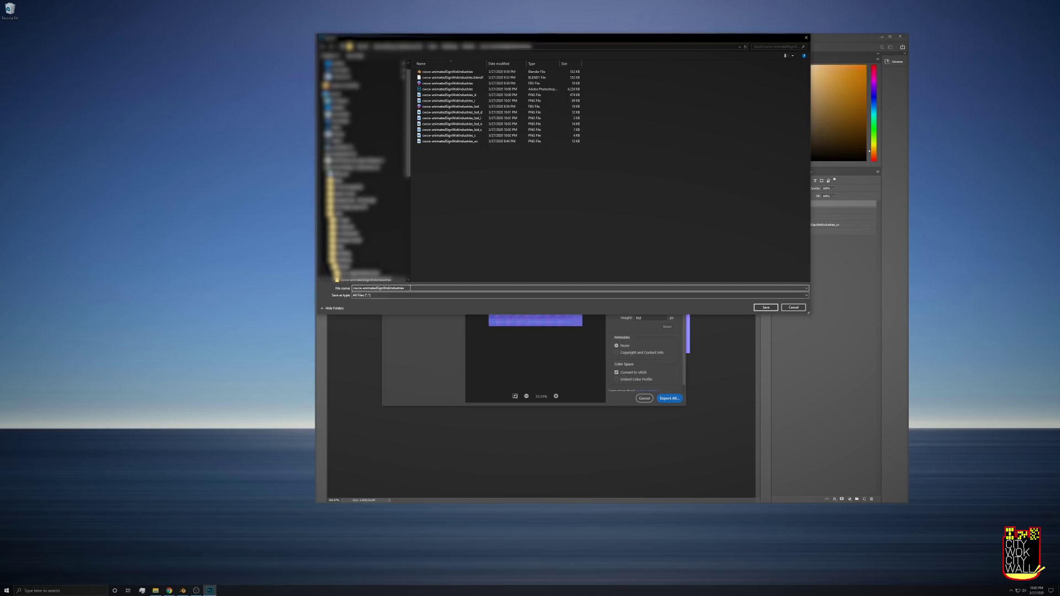
{"action": "key", "text": "Return"}
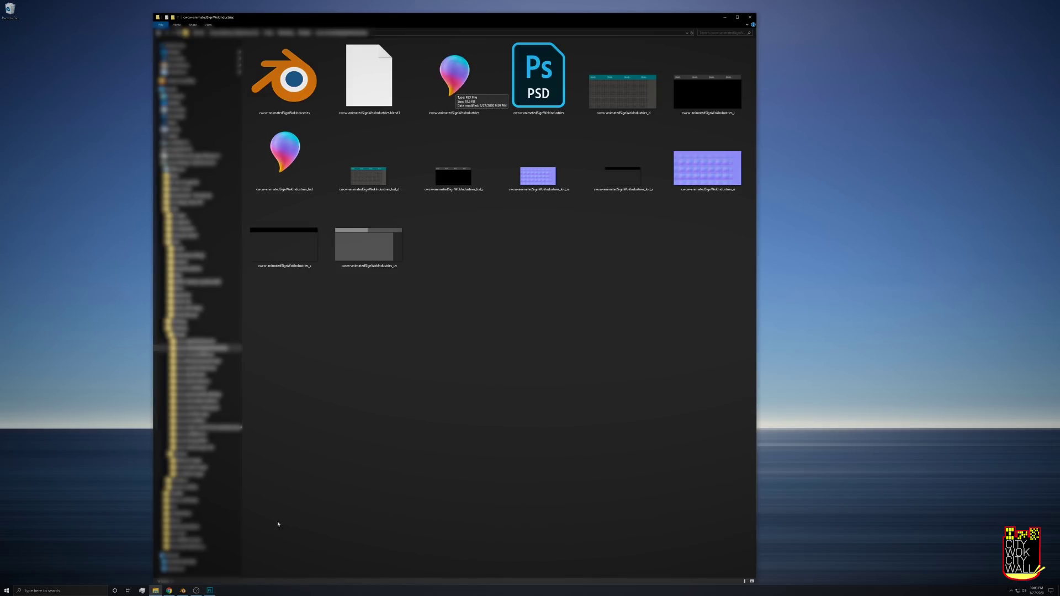
- In File Explorer, select both FBX models and the eight exported texture maps, without the UV layout, and copy them to the Import folder
{"action": "left_click", "coordinate": [454, 77], "text": "ctrl"}
{"action": "left_click", "coordinate": [284, 155], "text": "ctrl"}
{"action": "left_click", "coordinate": [368, 166], "text": "ctrl"}
{"action": "left_click", "coordinate": [453, 171], "text": "ctrl"}
{"action": "left_click", "coordinate": [531, 175], "text": "ctrl"}
{"action": "left_click", "coordinate": [623, 174], "text": "ctrl"}
{"action": "left_click", "coordinate": [623, 91], "text": "ctrl"}
{"action": "left_click", "coordinate": [708, 91], "text": "ctrl"}
{"action": "left_click", "coordinate": [708, 169], "text": "ctrl"}
{"action": "left_click", "coordinate": [369, 245], "text": "ctrl"}
{"action": "left_click", "coordinate": [288, 245], "text": "ctrl"}
{"action": "left_click", "coordinate": [381, 259], "text": "ctrl"}
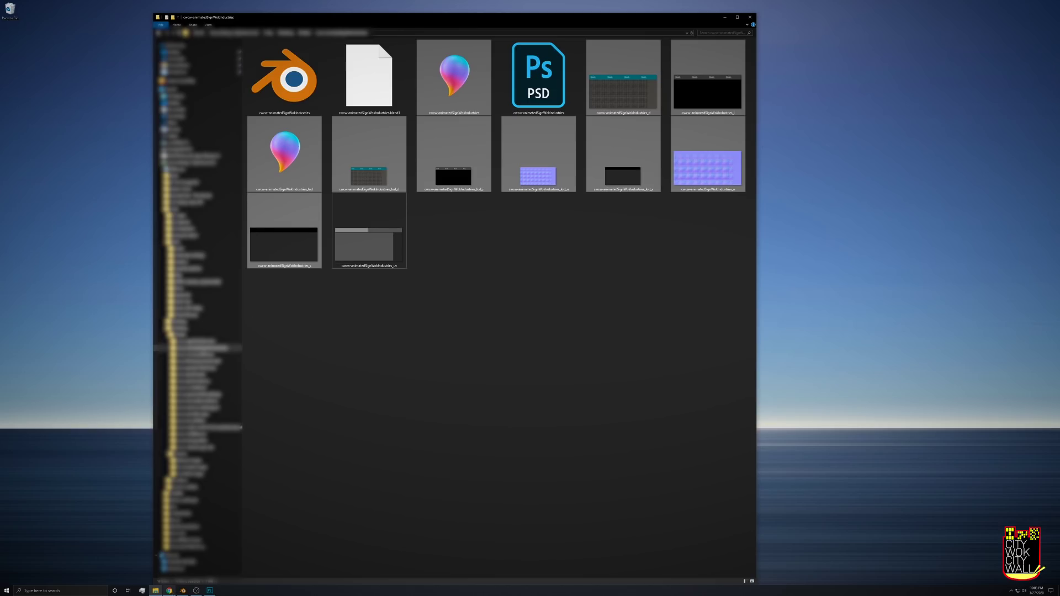
{"action": "left_click", "coordinate": [287, 33]}
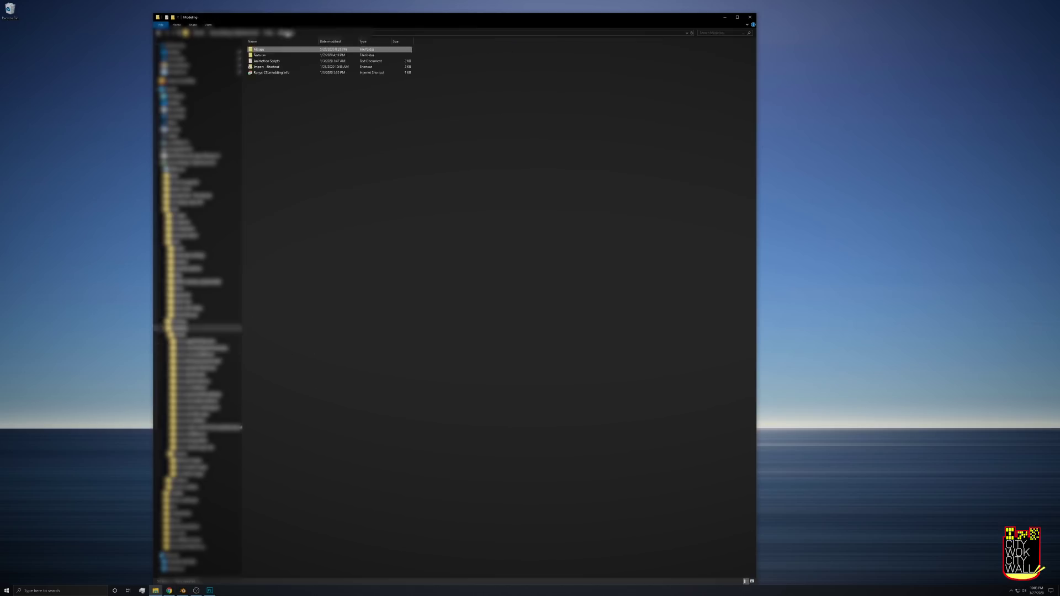
{"action": "double_click", "coordinate": [266, 67]}
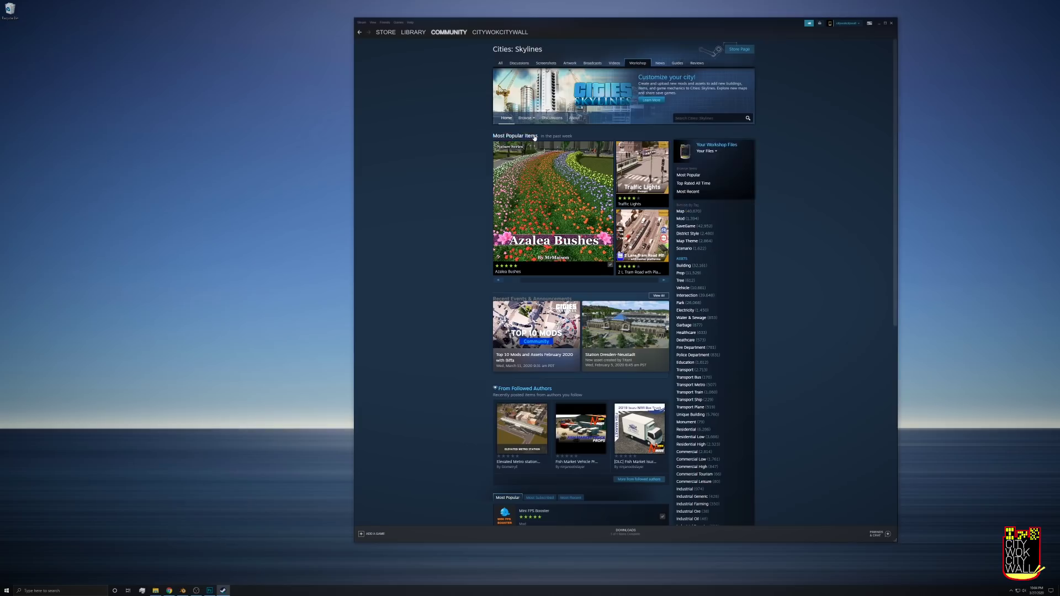
- In Steam, open the subscribed Workshop items for Cities: Skylines and unsubscribe from all of them
{"action": "mouse_move", "coordinate": [715, 146]}
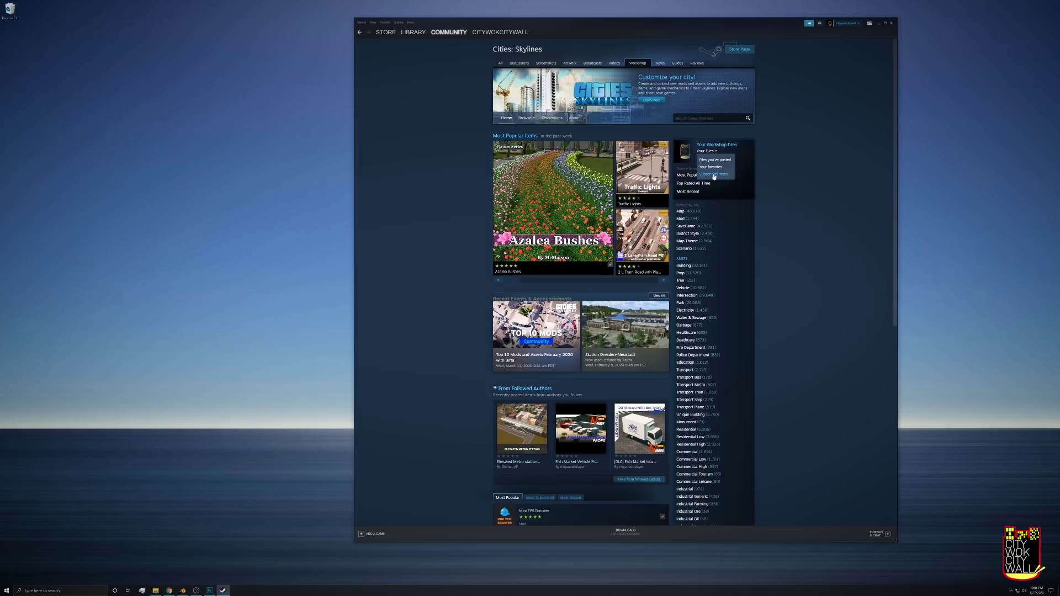
{"action": "left_click", "coordinate": [714, 176]}
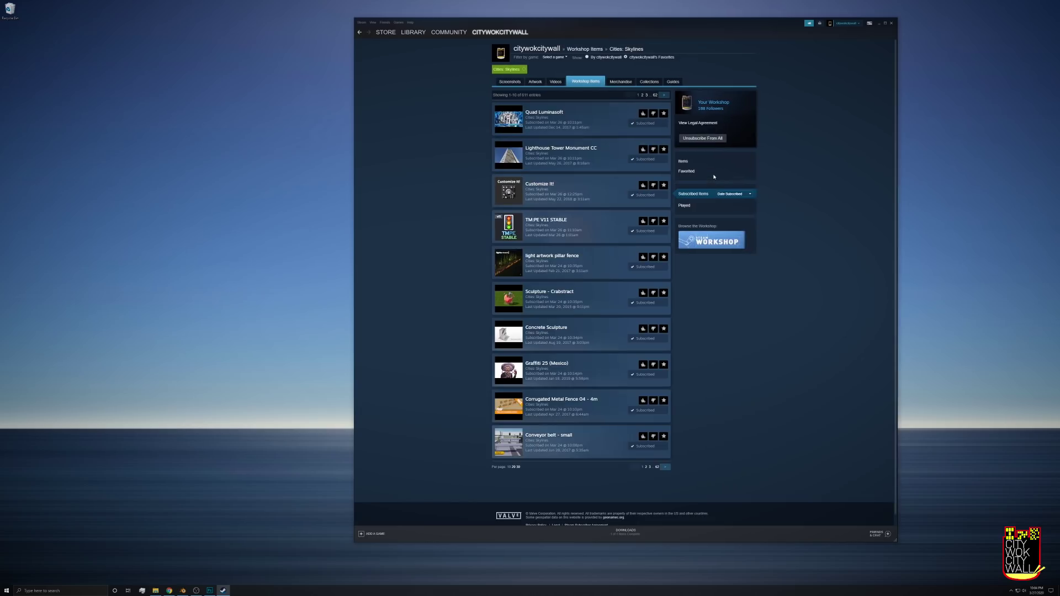
{"action": "left_click", "coordinate": [717, 138]}
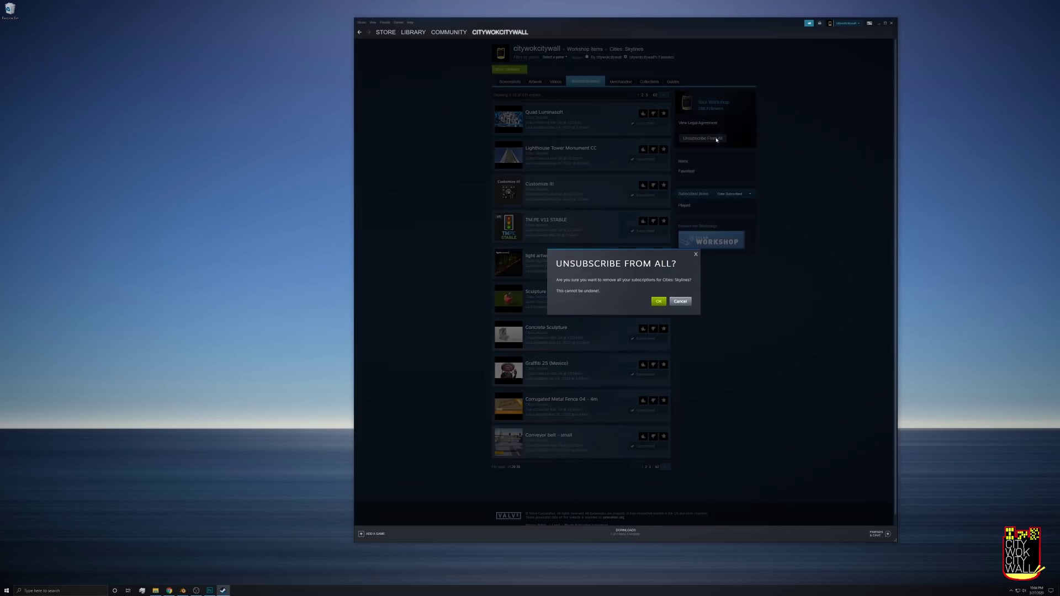
{"action": "left_click", "coordinate": [661, 301]}
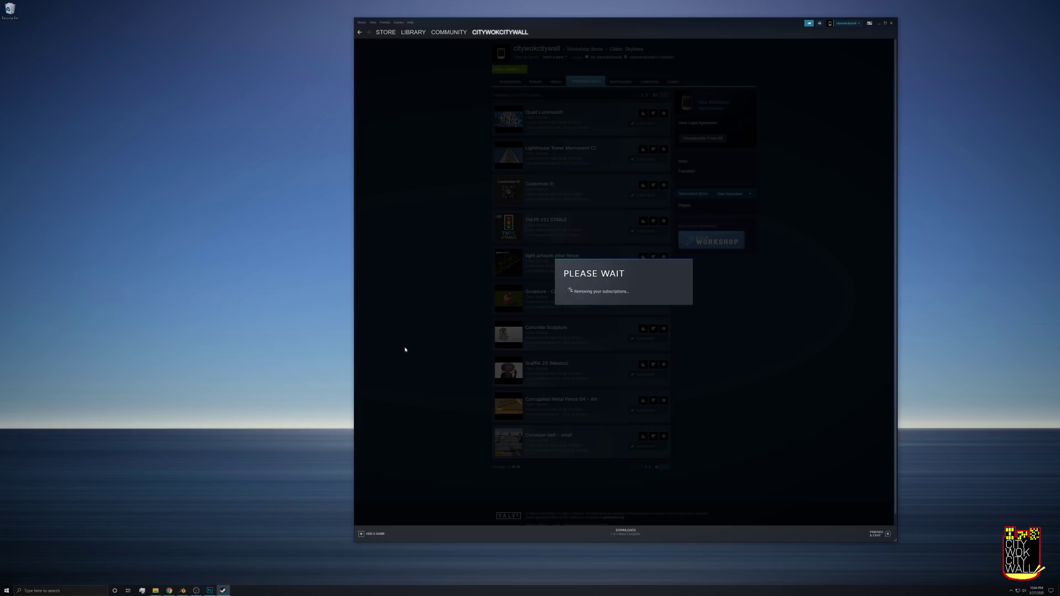
- Subscribe to every item in CityWokCityWall's Modding and Asset Creation Mods collection and view the ModTools page
{"action": "left_click", "coordinate": [360, 32]}
{"action": "left_click", "coordinate": [716, 149]}
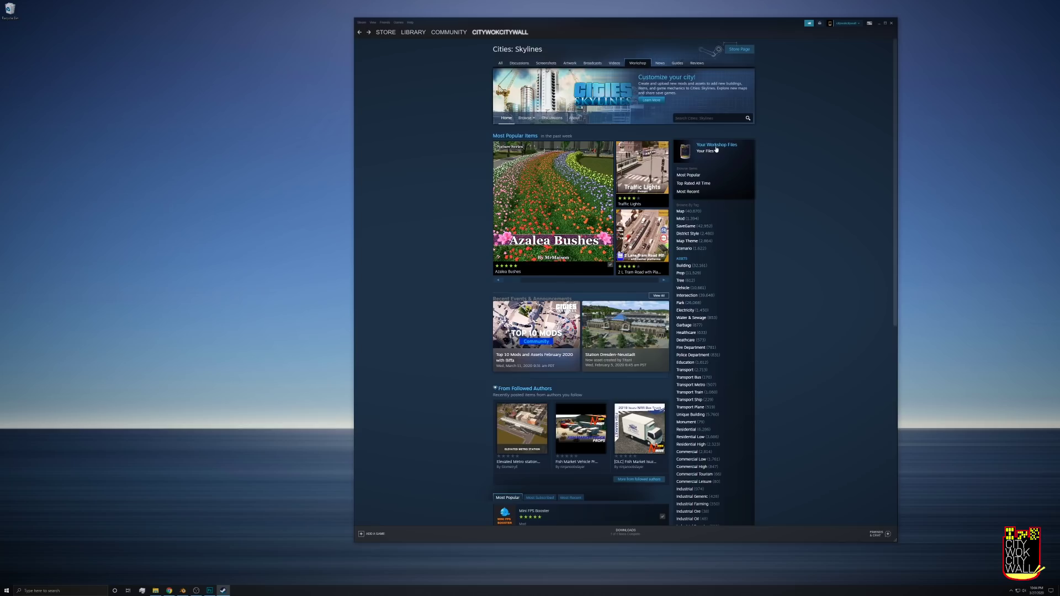
{"action": "left_click", "coordinate": [648, 82]}
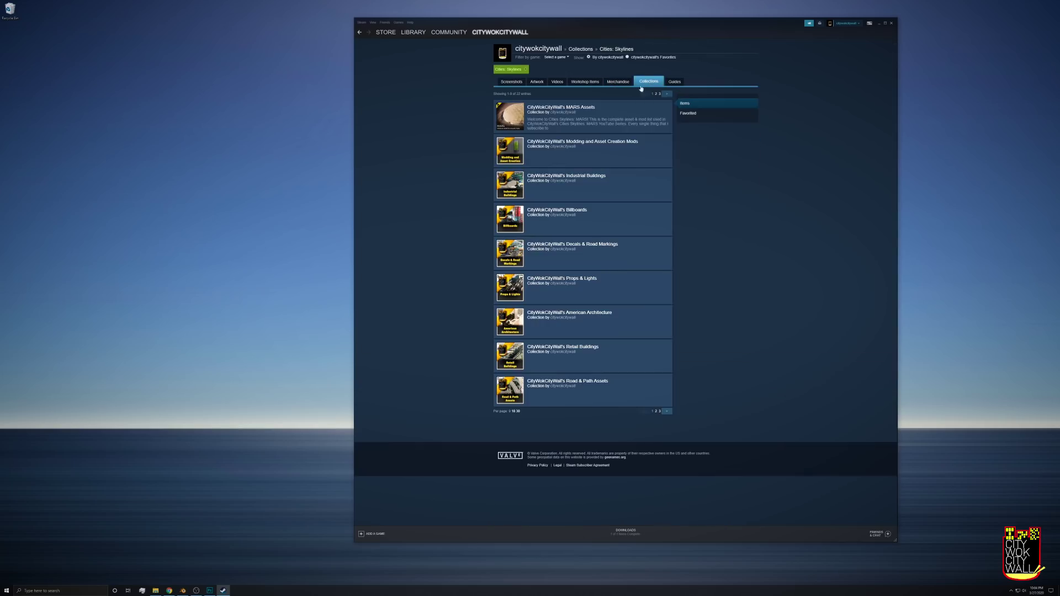
{"action": "left_click", "coordinate": [509, 155]}
{"action": "left_click", "coordinate": [511, 264]}
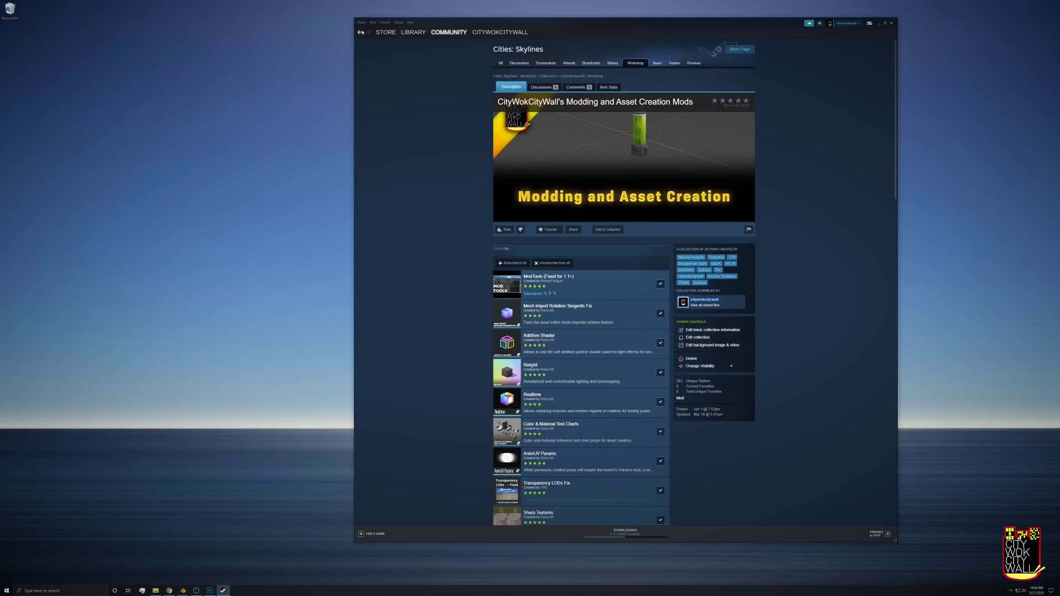
{"action": "left_click", "coordinate": [503, 286]}
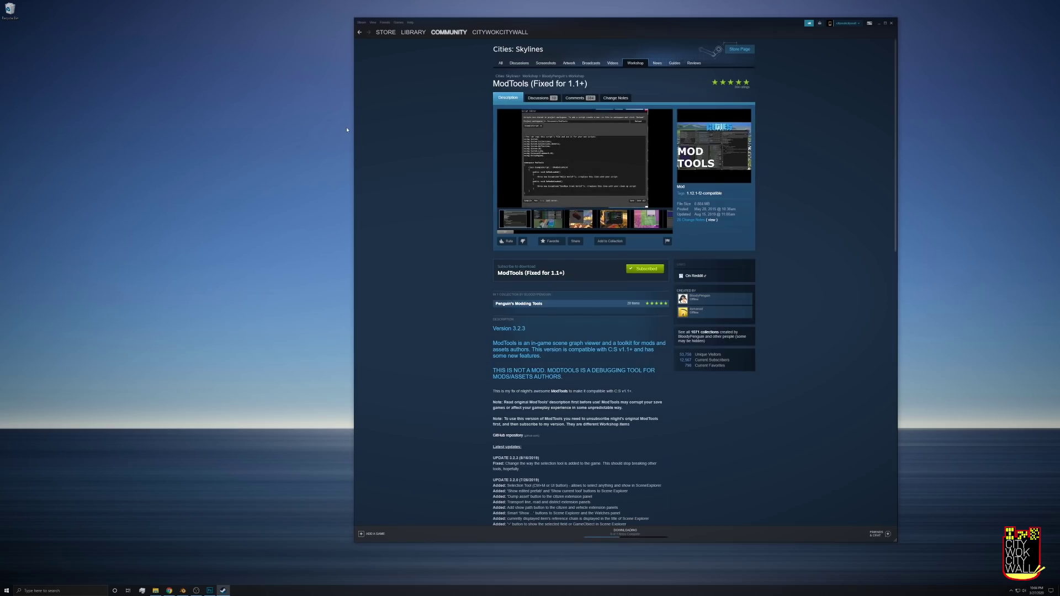
{"action": "scroll", "coordinate": [530, 304], "scroll_direction": "down", "scroll_amount": 2}
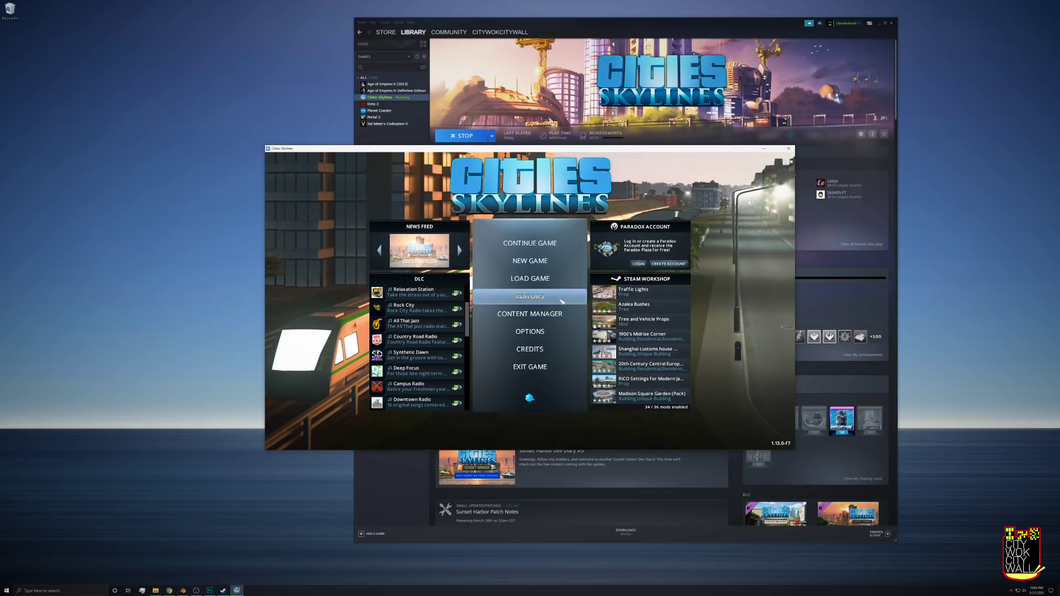
- In Cities: Skylines, start a new Asset Editor session and choose Prop as the asset type
{"action": "left_click", "coordinate": [562, 302]}
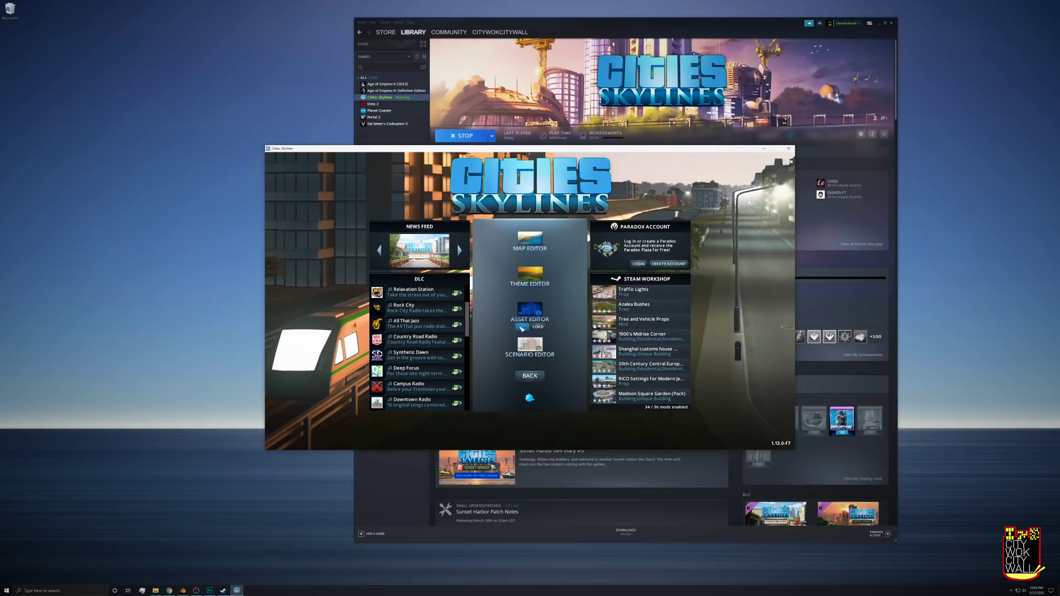
{"action": "left_click", "coordinate": [522, 328]}
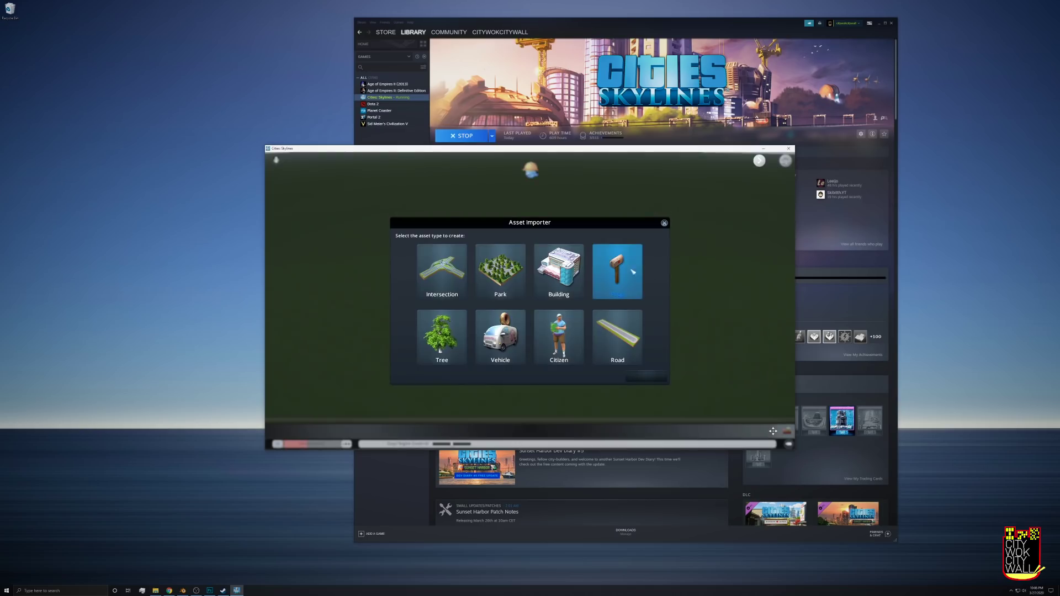
{"action": "left_click", "coordinate": [625, 280]}
{"action": "left_click", "coordinate": [646, 378]}
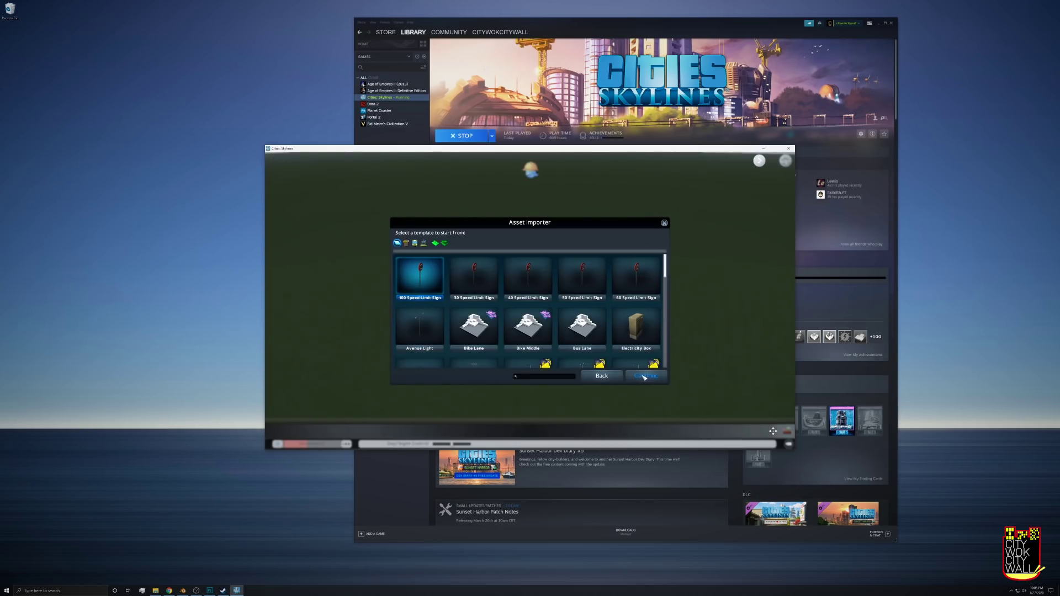
- Use the 100 Speed Limit Sign template, load cwcw-animatedSignWokIndustries.fbx as the model and inspect its preview from the side
{"action": "left_click", "coordinate": [641, 376]}
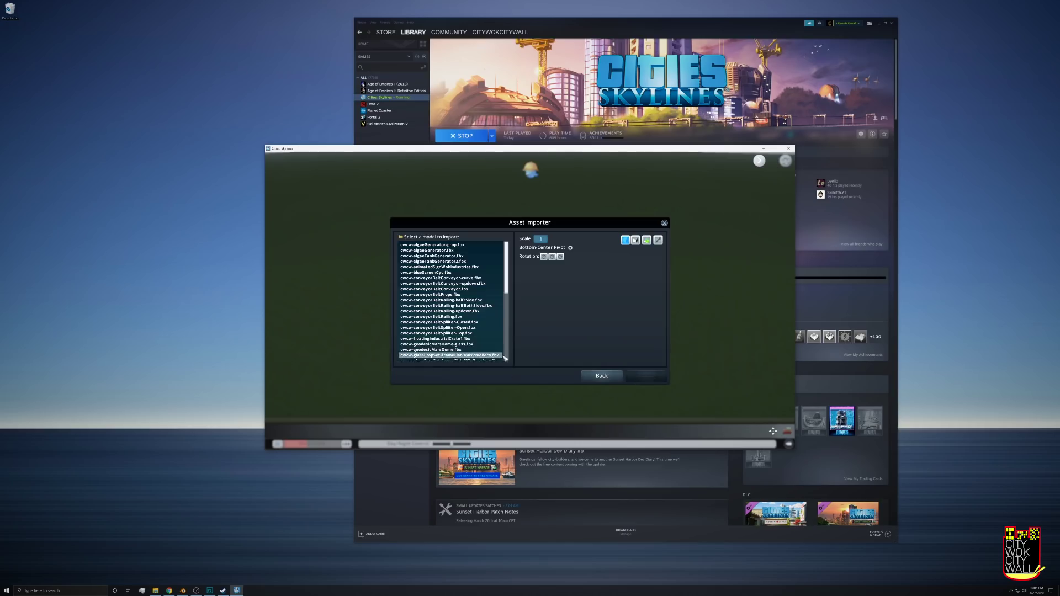
{"action": "left_click", "coordinate": [483, 267]}
{"action": "left_click_drag", "start_coordinate": [574, 315], "coordinate": [600, 334]}
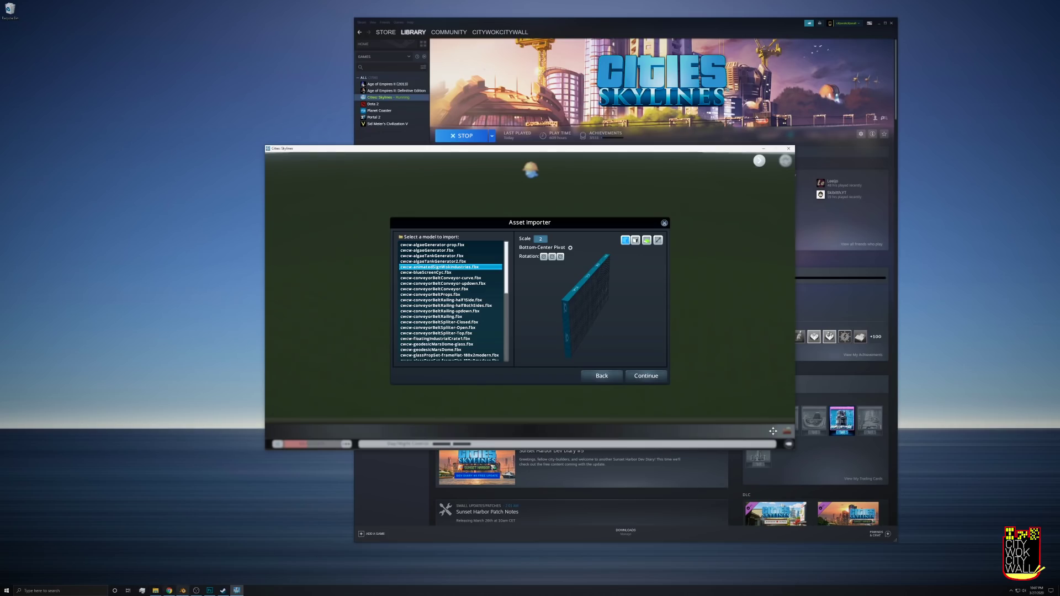
- In Blender, limit transforms to origins only, move the slab's origin down along the Z axis and turn on X-ray display
{"action": "left_click", "coordinate": [182, 590]}
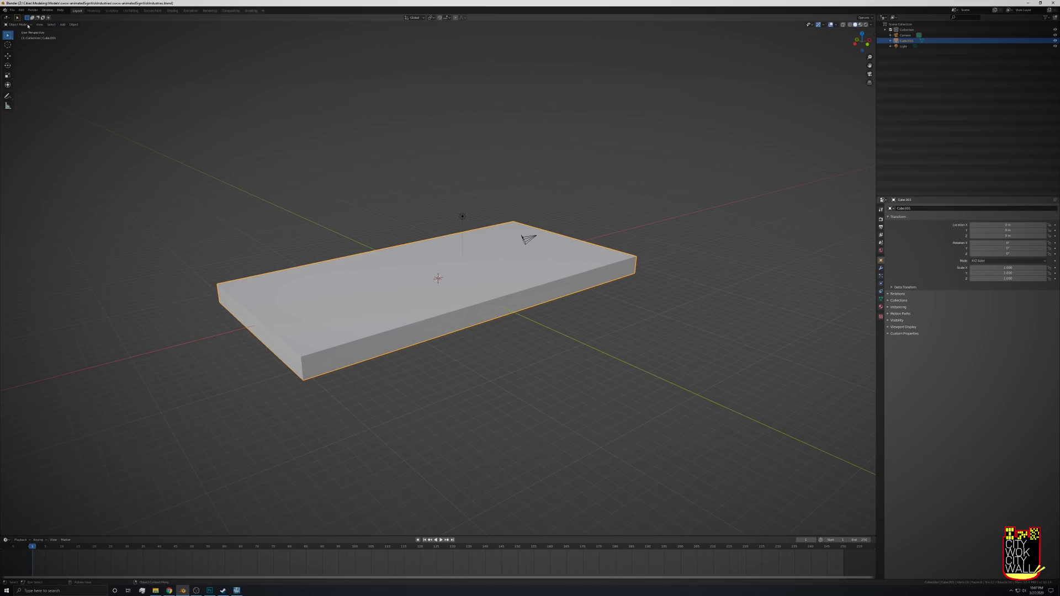
{"action": "left_click", "coordinate": [880, 210]}
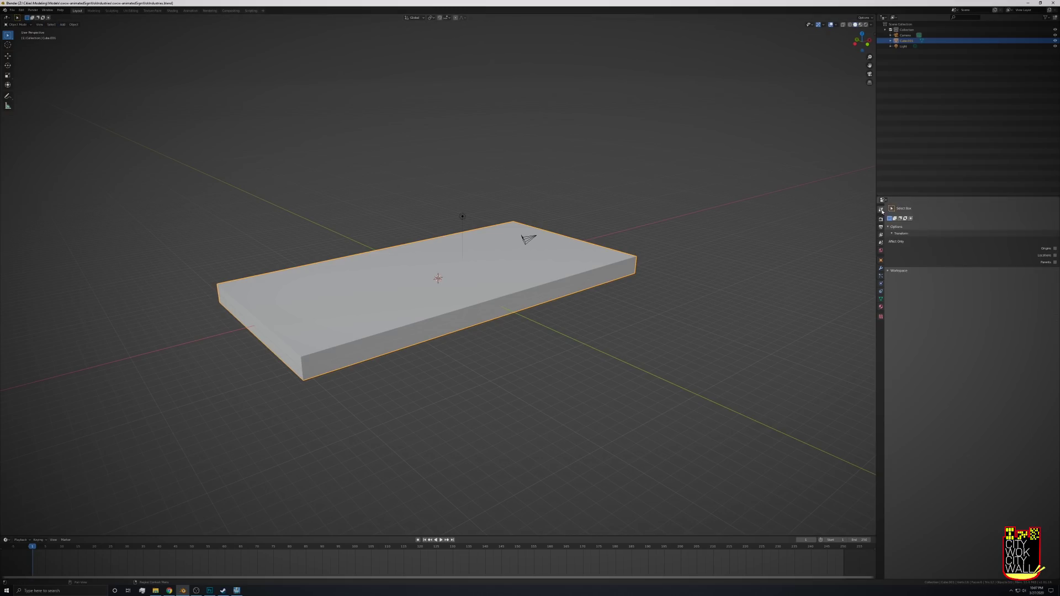
{"action": "left_click", "coordinate": [1056, 249]}
{"action": "middle_click_drag", "start_coordinate": [563, 372], "coordinate": [466, 322]}
{"action": "key", "text": "g"}
{"action": "key", "text": "z"}
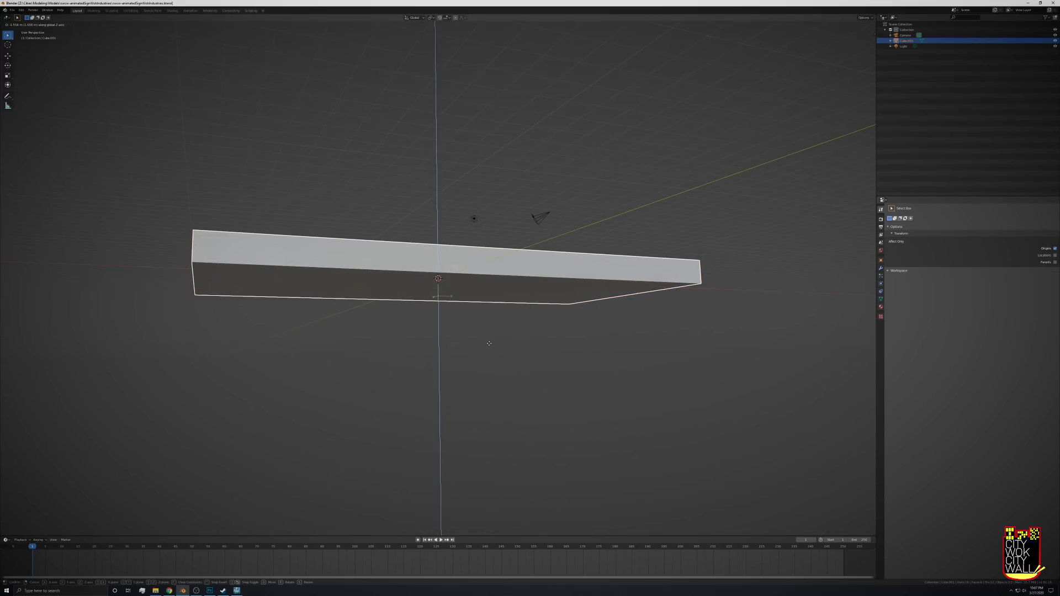
{"action": "left_click", "coordinate": [491, 336]}
{"action": "key", "text": "alt+z"}
{"action": "middle_click_drag", "start_coordinate": [490, 337], "coordinate": [535, 344]}
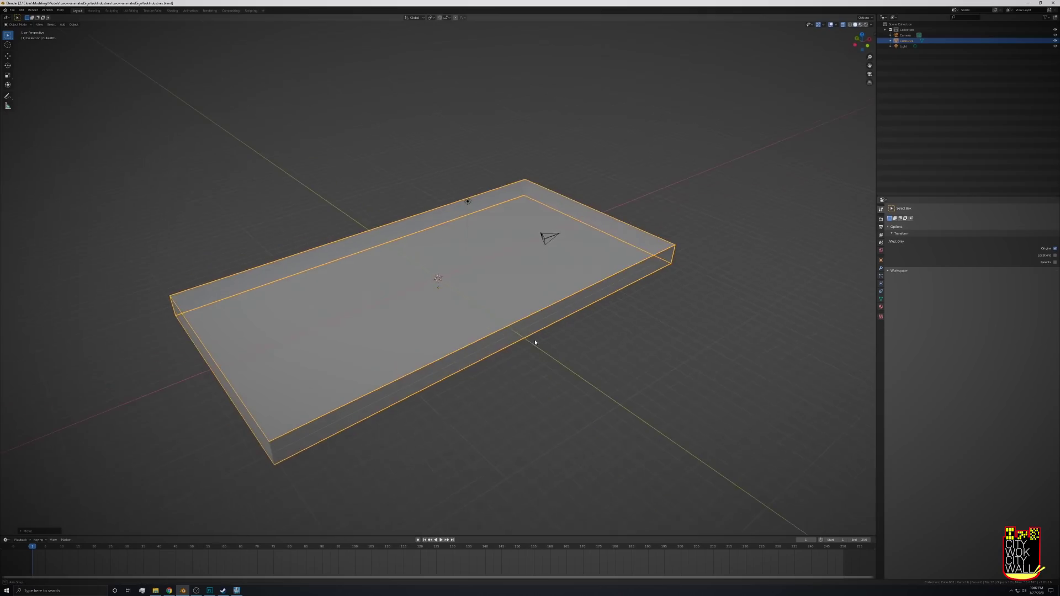
- Rotate the slab's origin about the X axis
{"action": "key", "text": "r"}
{"action": "key", "text": "x"}
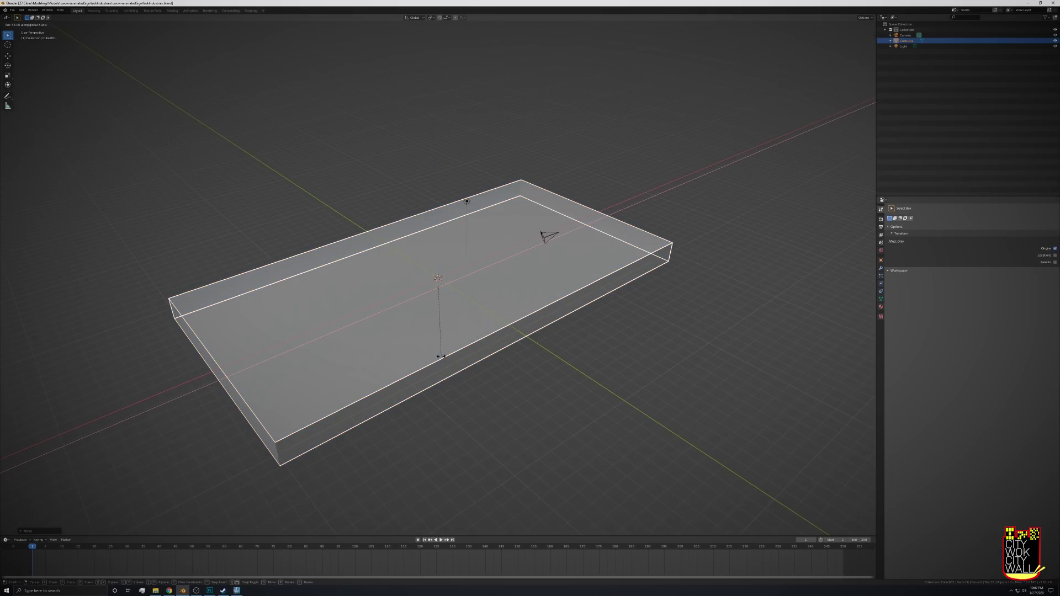
{"action": "left_click", "coordinate": [417, 321]}
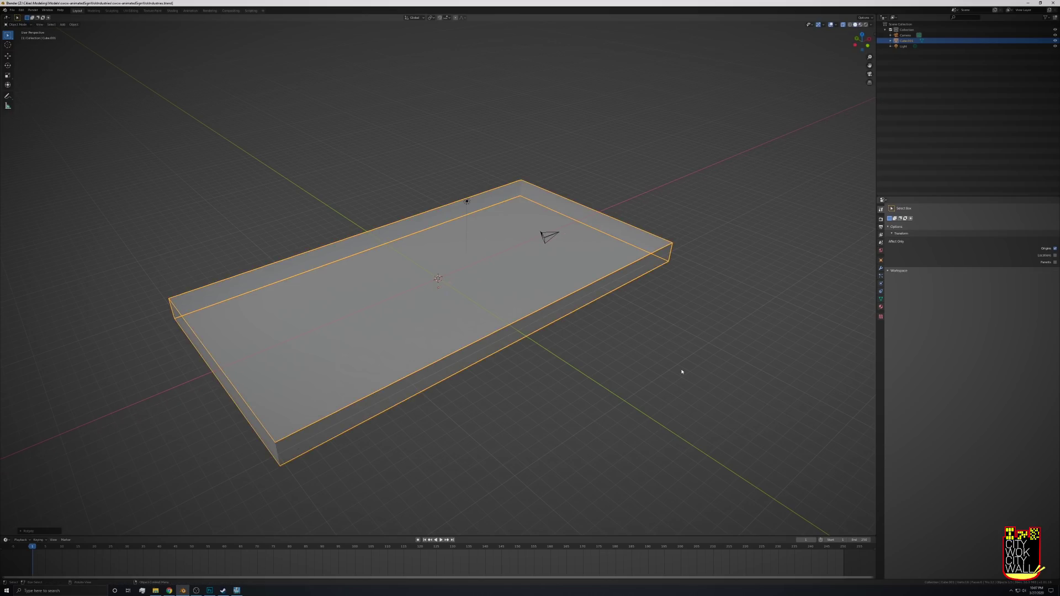
- Save the Blender file and export the slab with its adjusted origin in FBX format
{"action": "middle_click_drag", "start_coordinate": [712, 371], "coordinate": [678, 377]}
{"action": "key", "text": "ctrl+s"}
{"action": "left_click", "coordinate": [12, 10]}
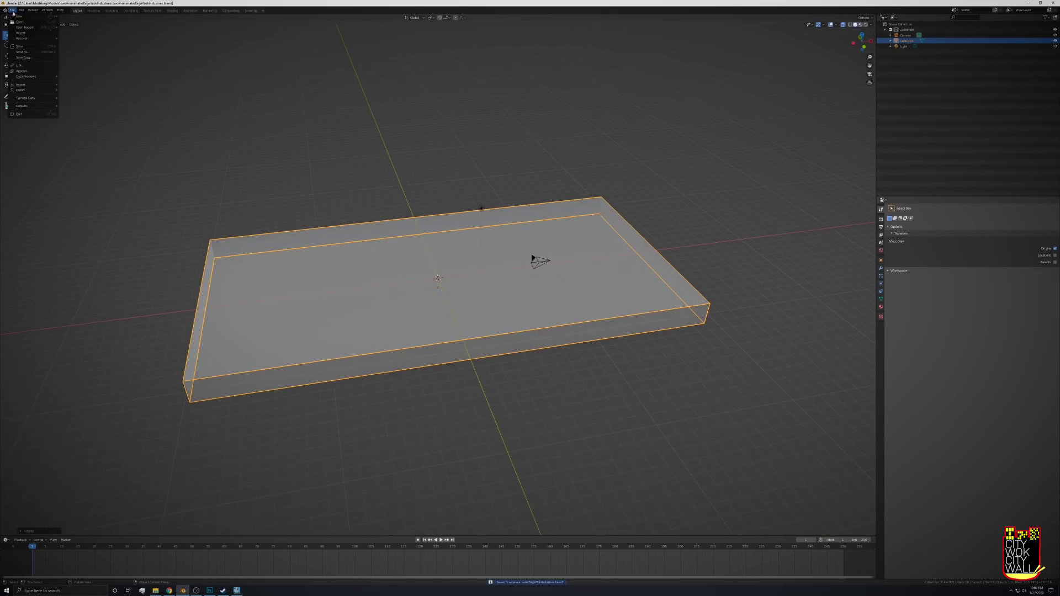
{"action": "mouse_move", "coordinate": [33, 90]}
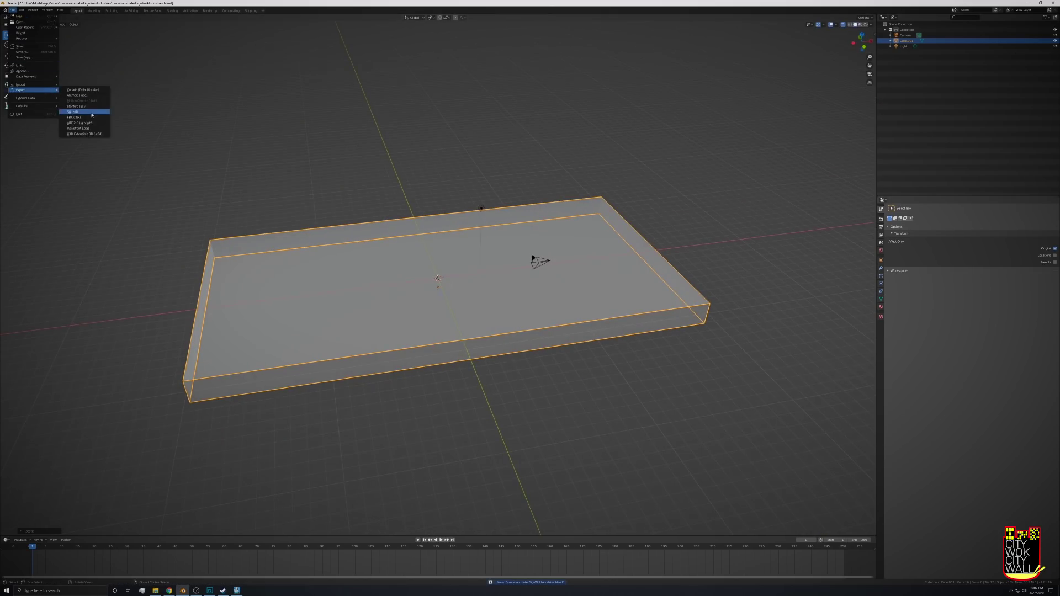
{"action": "left_click", "coordinate": [74, 117]}
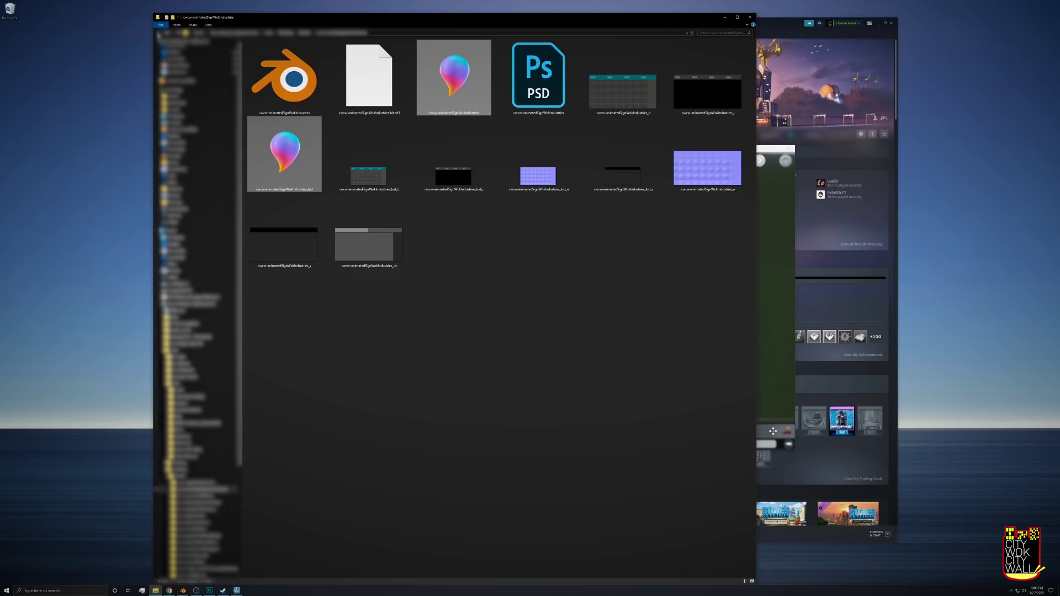
- In File Explorer, copy the sign's main and LOD FBX files into the Import folder, replacing the existing ones
{"action": "left_click", "coordinate": [211, 33]}
{"action": "double_click", "coordinate": [290, 66]}
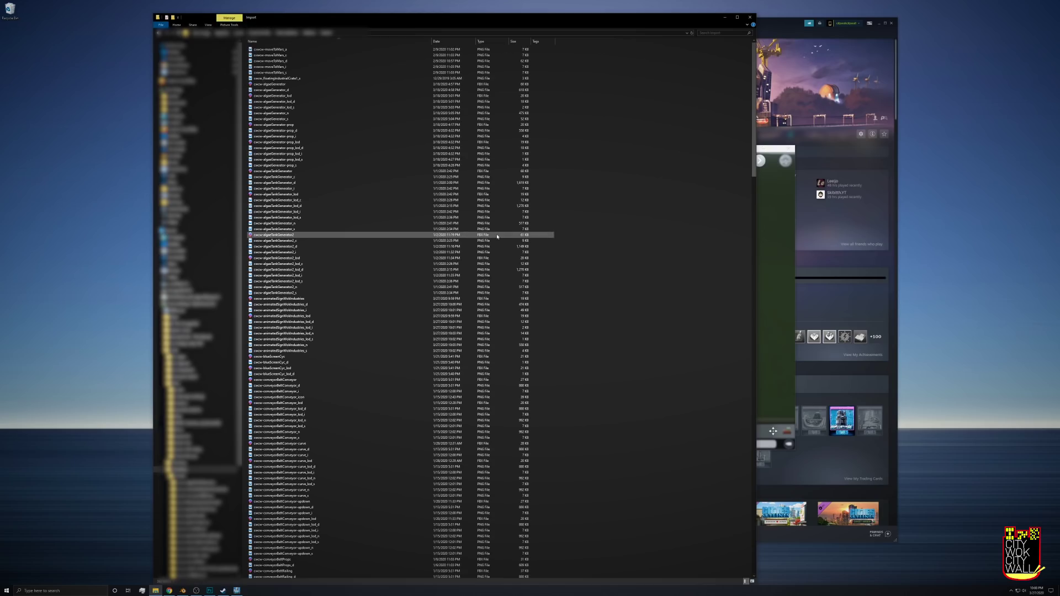
{"action": "key", "text": "ctrl+v"}
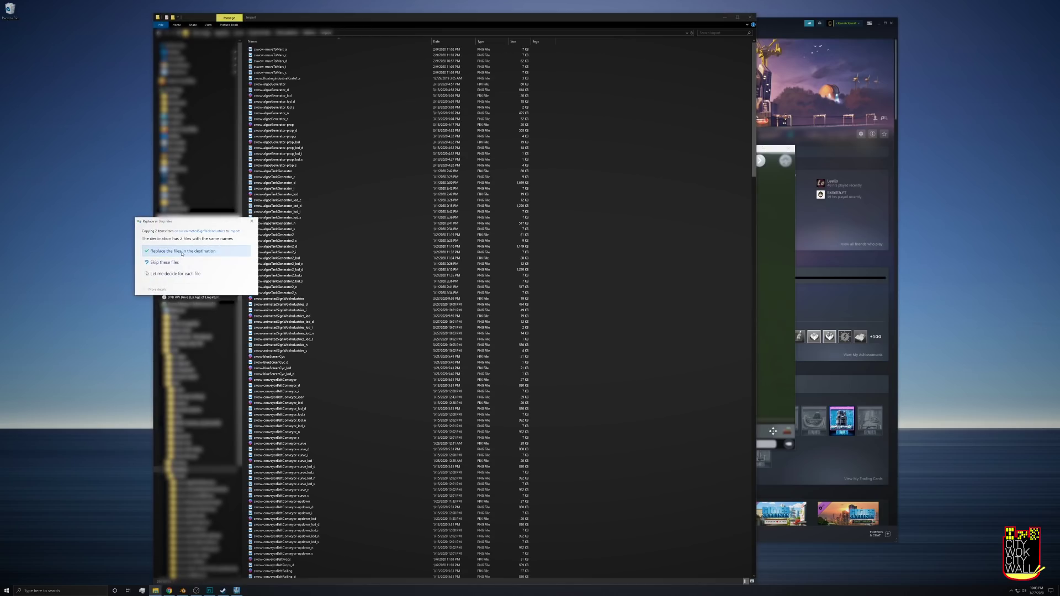
{"action": "left_click", "coordinate": [181, 253]}
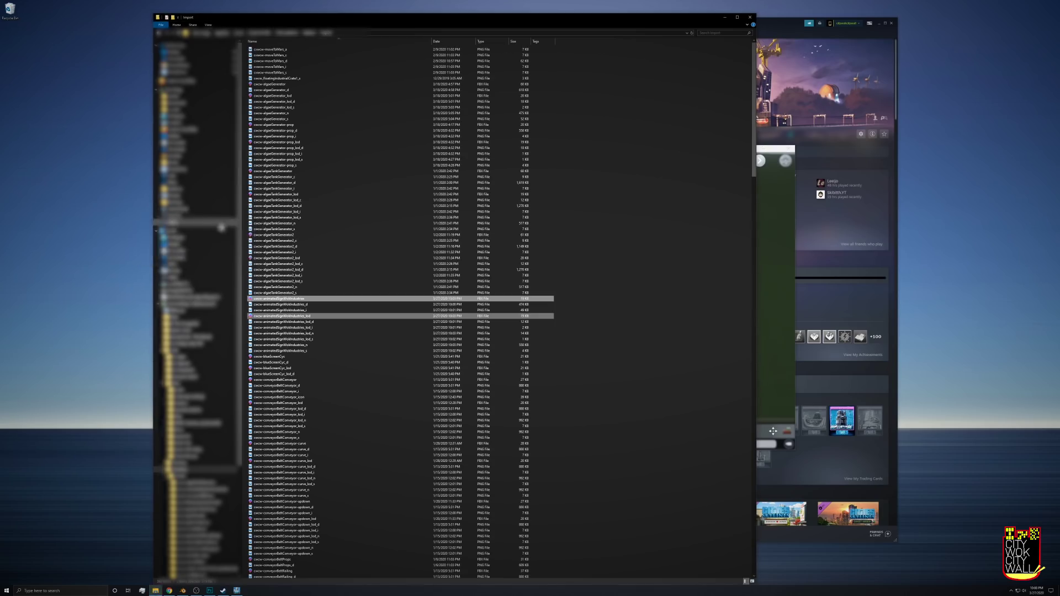
- In Cities: Skylines, continue the import of cwcw-animatedSignWokIndustries.fbx and open the Mod Tools debug console
{"action": "key", "text": "alt+Tab"}
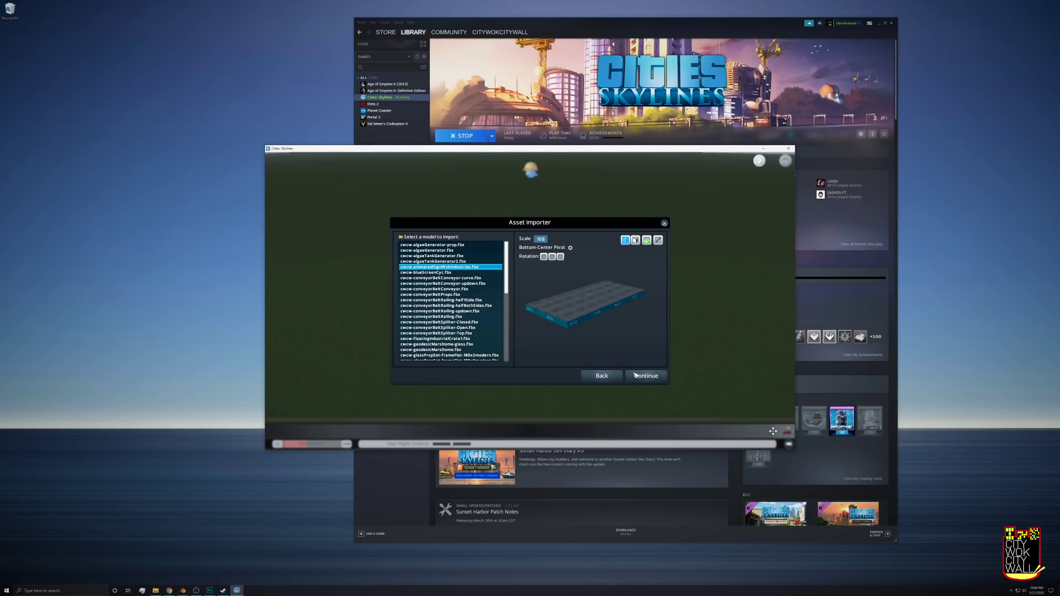
{"action": "left_click", "coordinate": [641, 376]}
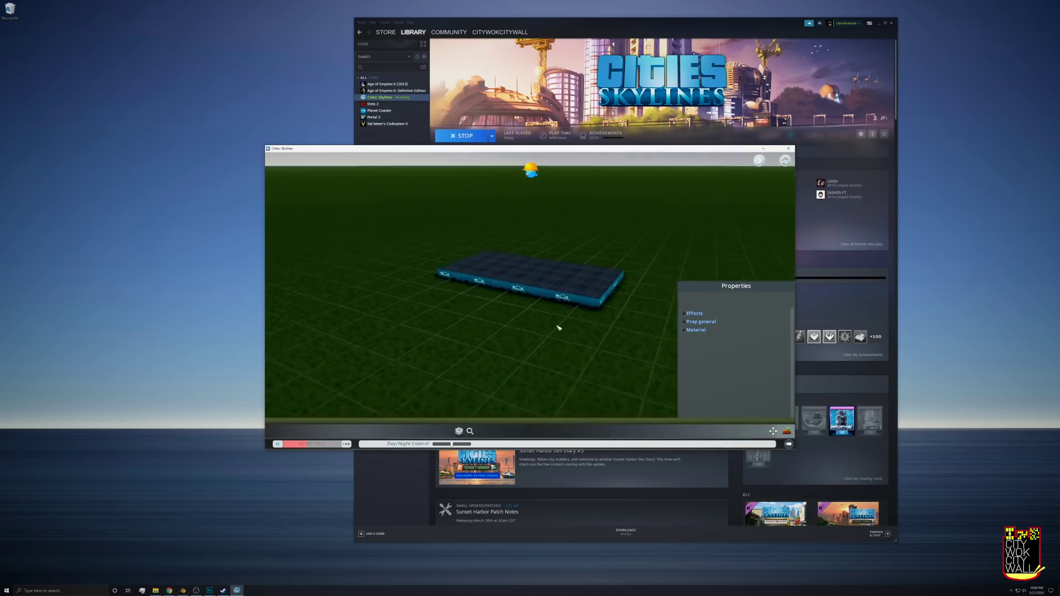
{"action": "mouse_move", "coordinate": [569, 325]}
{"action": "middle_mouse_down"}
{"action": "mouse_move", "coordinate": [533, 300]}
{"action": "mouse_move", "coordinate": [557, 259]}
{"action": "mouse_move", "coordinate": [558, 301]}
{"action": "mouse_move", "coordinate": [589, 326]}
{"action": "middle_mouse_up"}
{"action": "scroll", "coordinate": [532, 300], "scroll_direction": "down", "scroll_amount": 2}
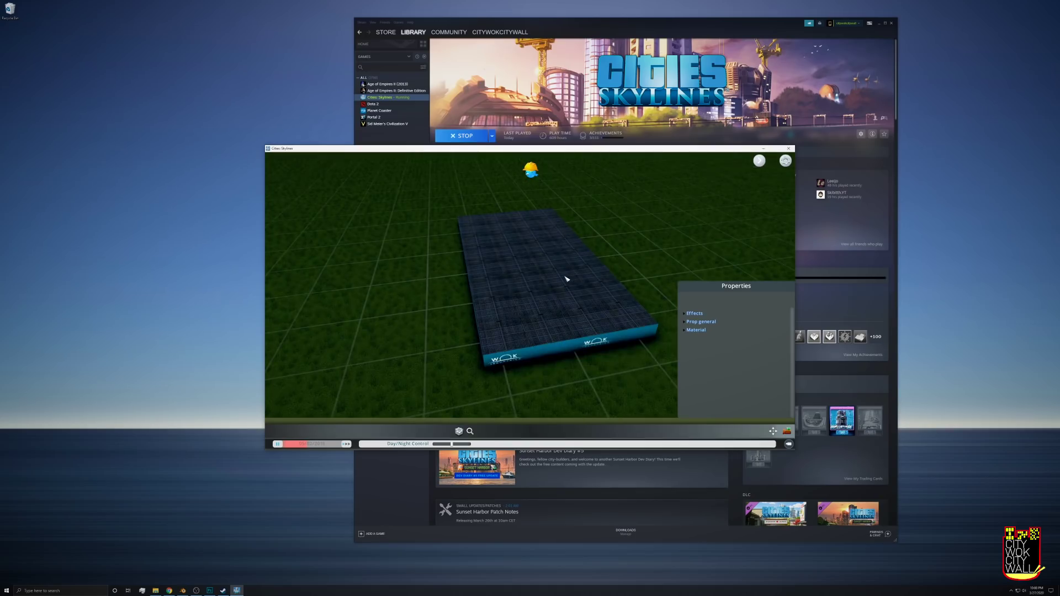
{"action": "key", "text": "ctrl+q"}
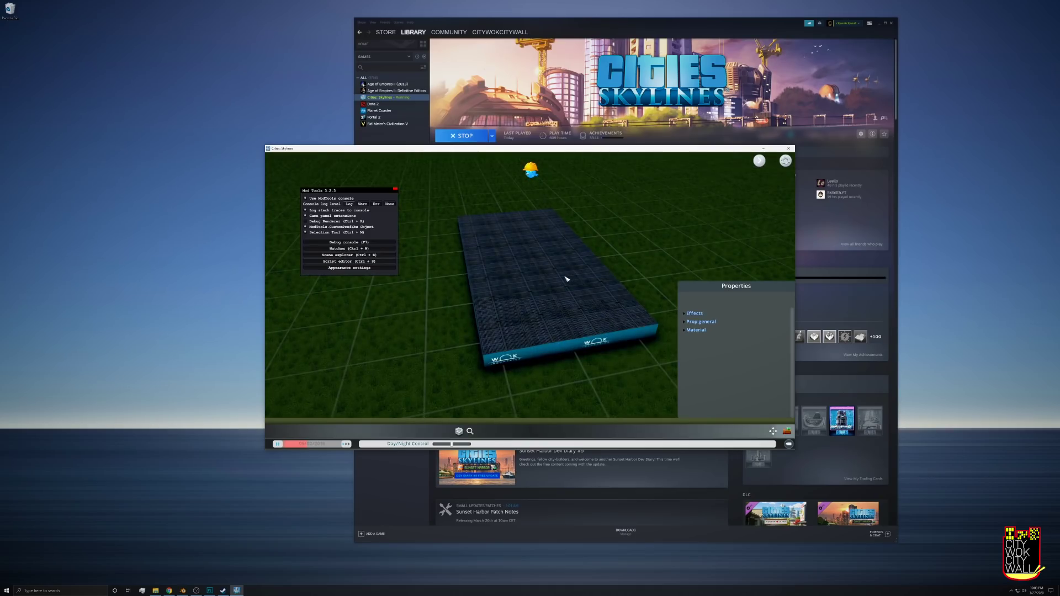
{"action": "left_click", "coordinate": [366, 242]}
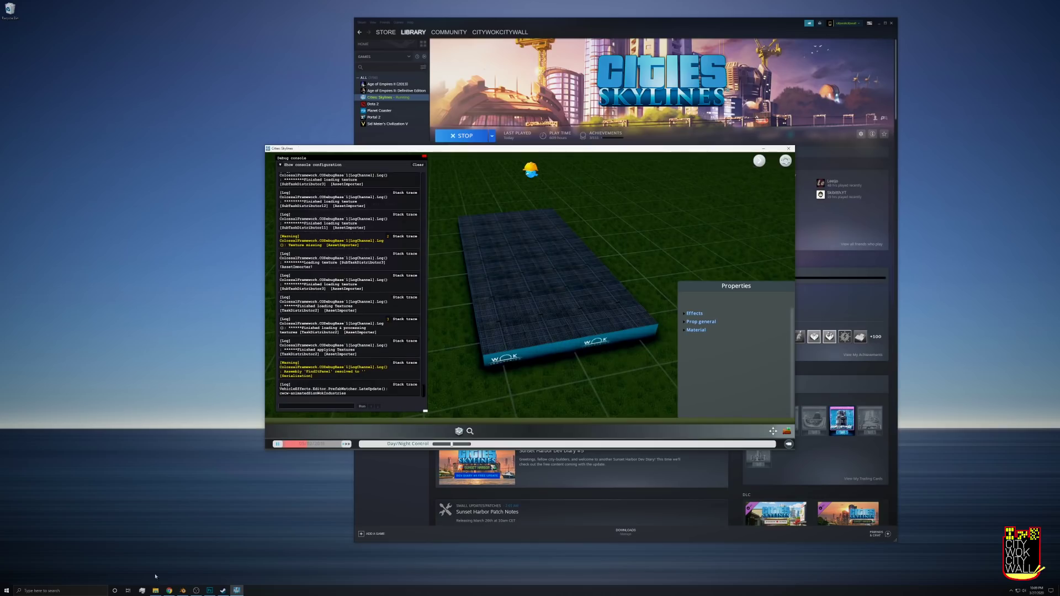
- In the browser, go to the AnimUV Shader article and open its AnimUV Params prop scripts
{"action": "mouse_move", "coordinate": [171, 594]}
{"action": "left_click", "coordinate": [168, 592]}
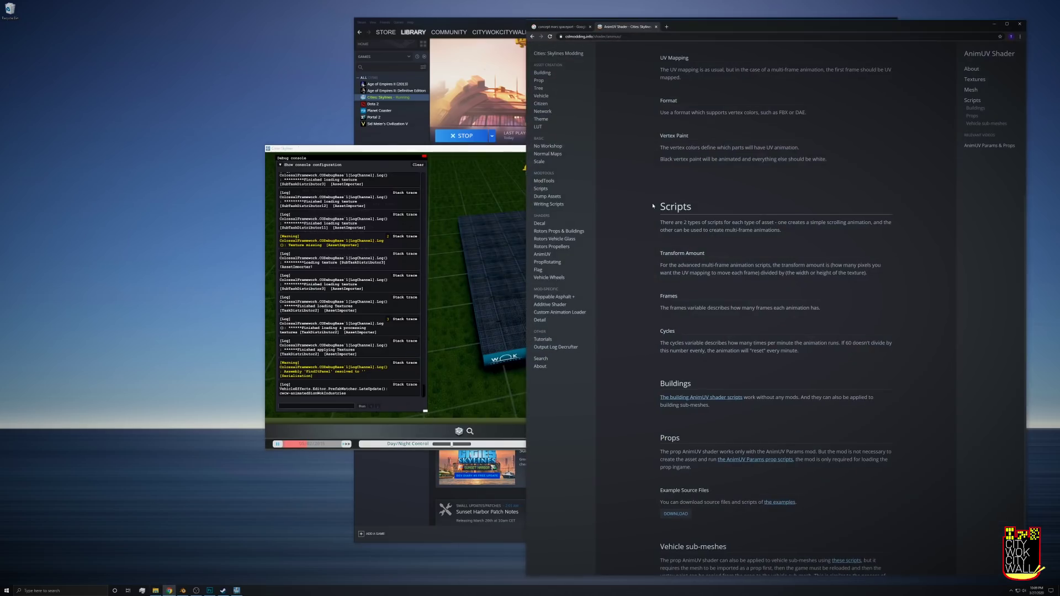
{"action": "left_click", "coordinate": [542, 255]}
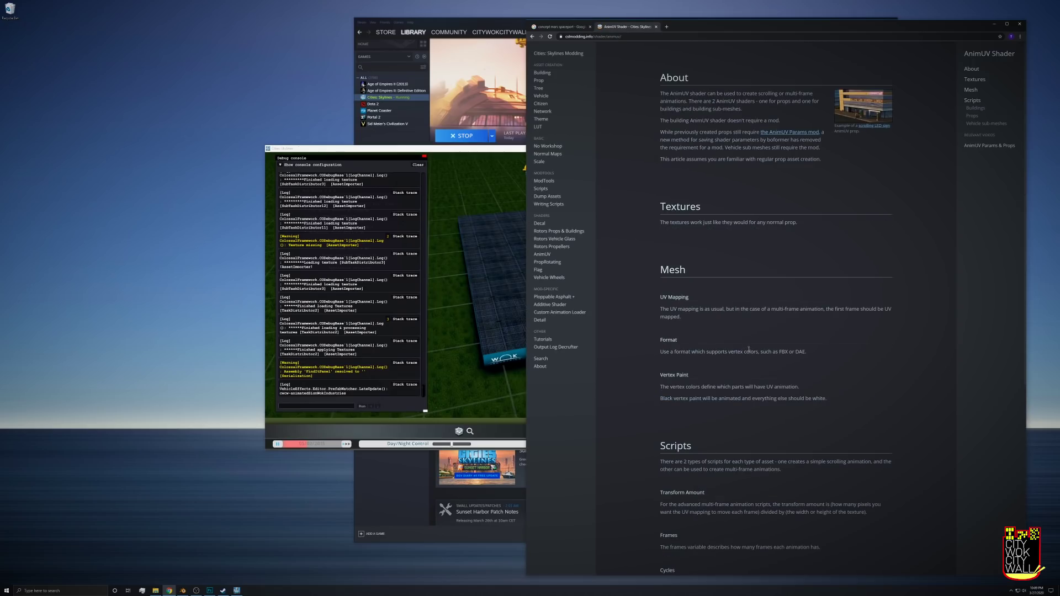
{"action": "scroll", "coordinate": [784, 331], "scroll_direction": "down", "scroll_amount": 5}
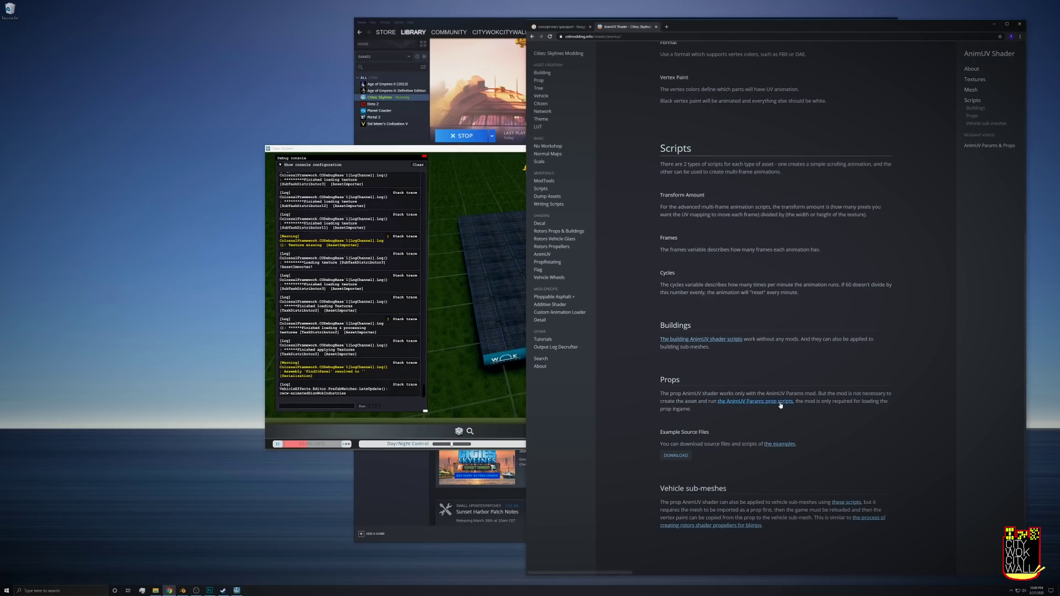
{"action": "left_click", "coordinate": [780, 403]}
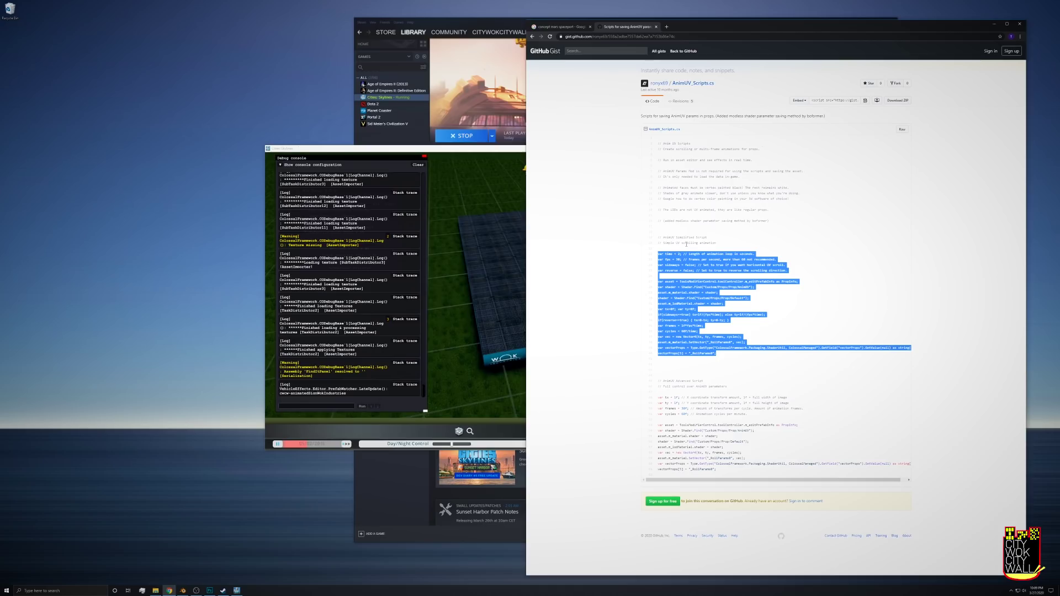
- Copy the simple scrolling animation script, from the time variable to the vectorProps line, into a blank Notepad document
{"action": "left_click_drag", "start_coordinate": [718, 471], "coordinate": [678, 397]}
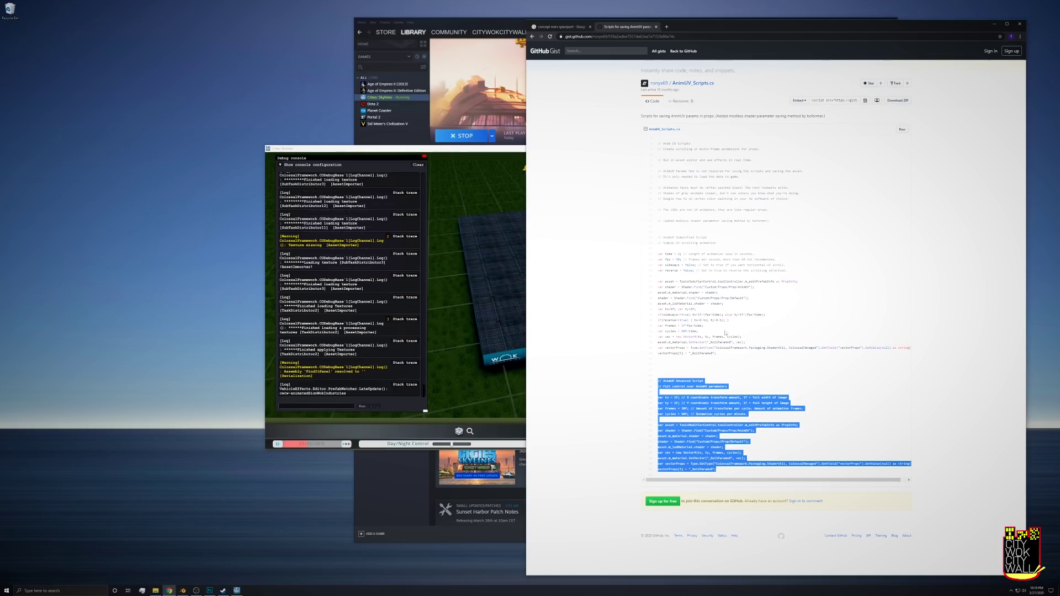
{"action": "left_click_drag", "start_coordinate": [718, 355], "coordinate": [645, 256]}
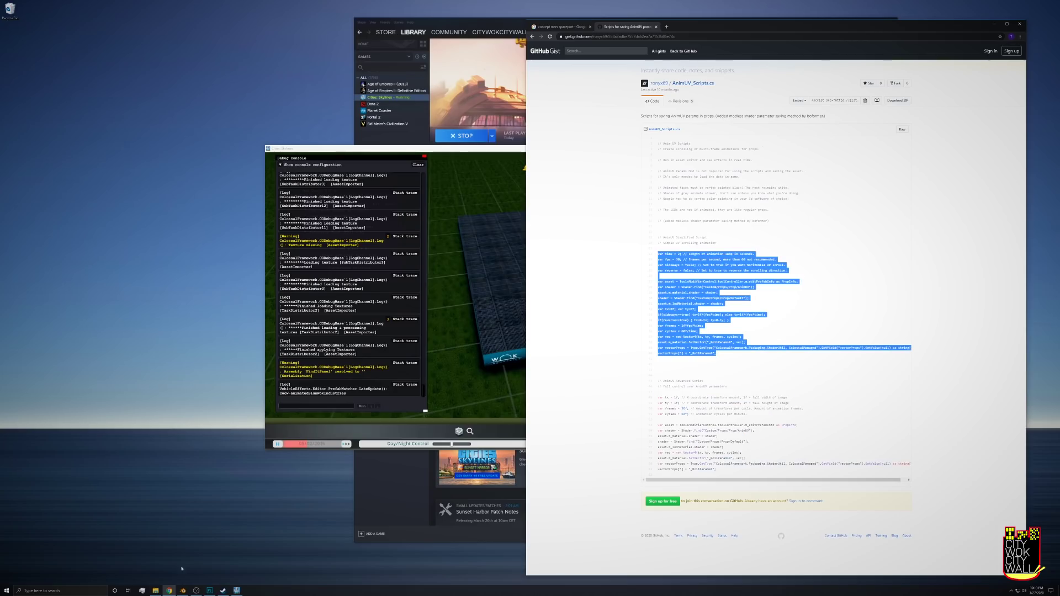
{"action": "type", "text": "var time = 2; // Length of animation loop in seconds. var fps = 30; // Frames per second, more than 60 not recommended. var sideways = false; // Set to true if you want horizontal UV scroll. var reverse = false; // Set to true to reverse the scrolling direction.  var asset = ToolsModifierControl.toolController.m_editPrefabInfo as PropInfo; var shader = Shader.Find(\"Custom/Props/Prop/AnimUV\"); asset.m_material.shader = shader; shader = Shader.Find(\"Custom/Props/Prop/Default\"); asset.m_lodMaterial.shader = shader; var tx=0f; var ty=0f; if(sideways==true) tx=1f/(fps*time); else ty=1f/(fps*time); if(reverse==true) { tx=0-tx; ty=0-ty; } var frames = 1f*fps*time; var cycles = 60f/time; var vec = new Vector4(tx, ty, frames, cycles); asset.m_material.SetVector(\"_RollParams0\", vec); var vectorProps = Type.GetType(\"ColossalFramework.Packaging.ShaderUtil, ColossalManaged\").GetField(\"vectorProps\").GetValue(null) as string[]; vectorProps[5] = \"_RollParams0\";"}
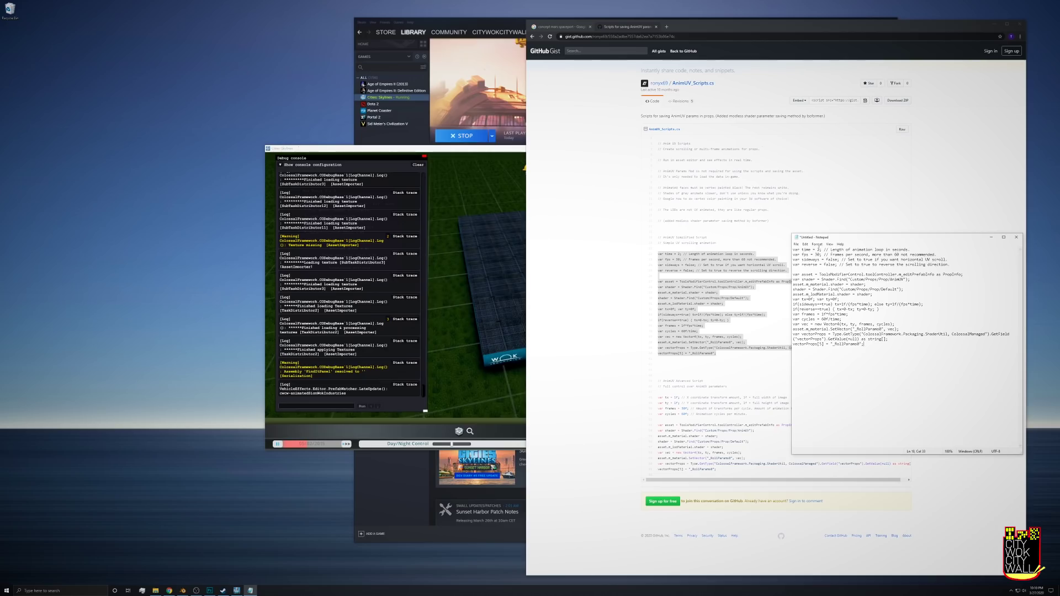
- In the script, set time to 10, fps to 60 and sideways to true
{"action": "left_click_drag", "start_coordinate": [837, 237], "coordinate": [833, 243]}
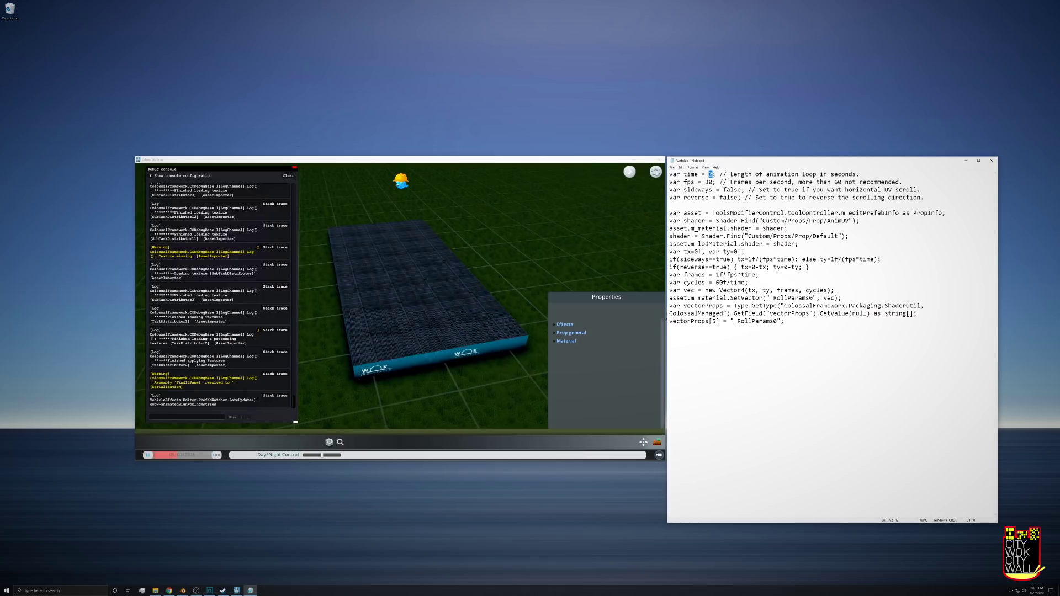
{"action": "type", "text": "10"}
{"action": "left_click_drag", "start_coordinate": [713, 182], "coordinate": [705, 182]}
{"action": "type", "text": "60"}
{"action": "left_click_drag", "start_coordinate": [741, 190], "coordinate": [723, 190]}
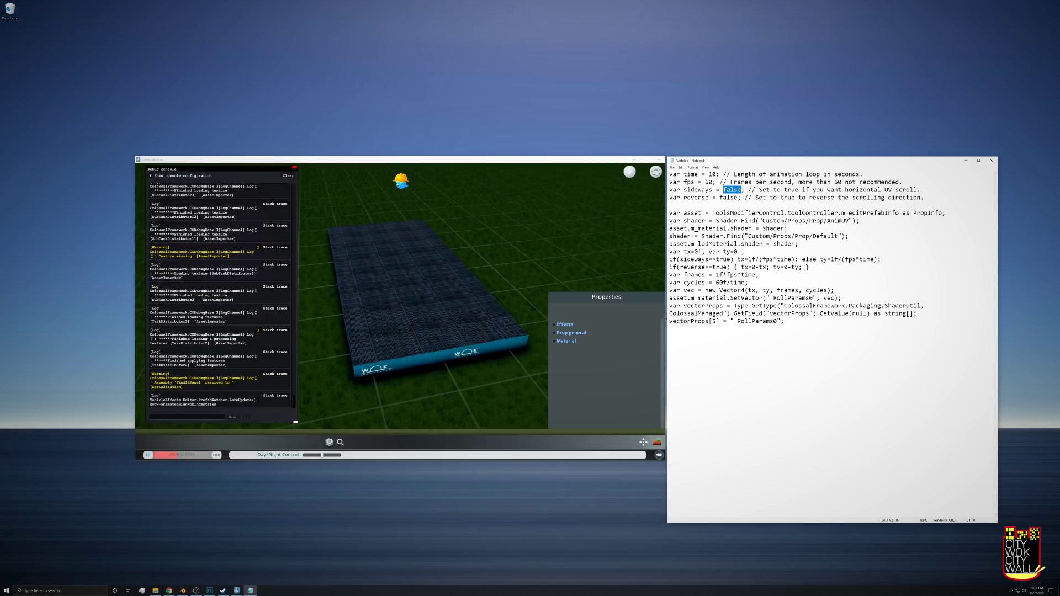
{"action": "type", "text": "true"}
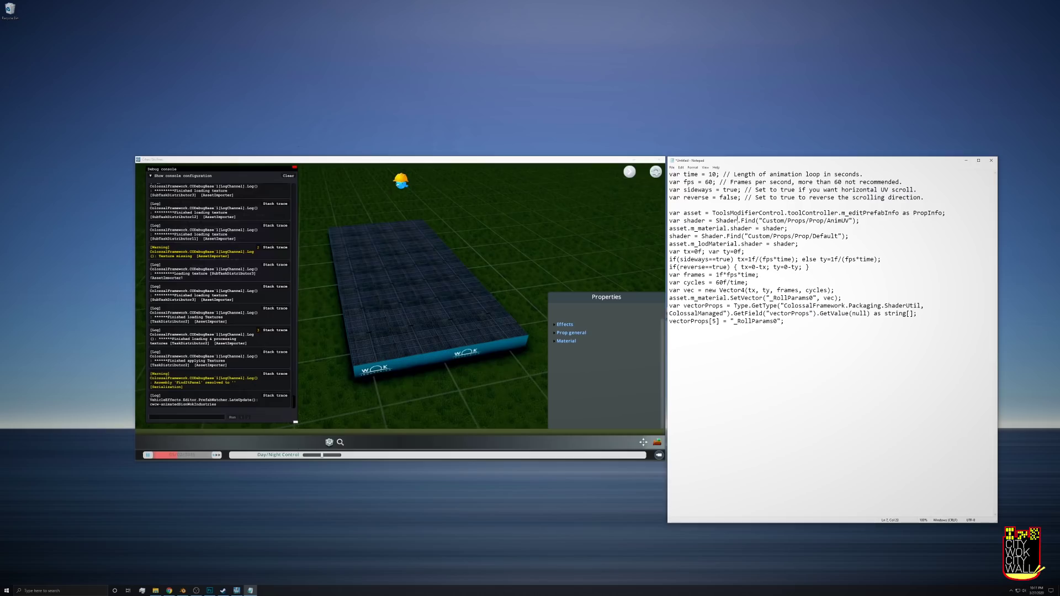
- Copy the whole edited script into the Cities: Skylines debug console and run it
{"action": "left_click_drag", "start_coordinate": [793, 320], "coordinate": [667, 176]}
{"action": "key", "text": "ctrl+c"}
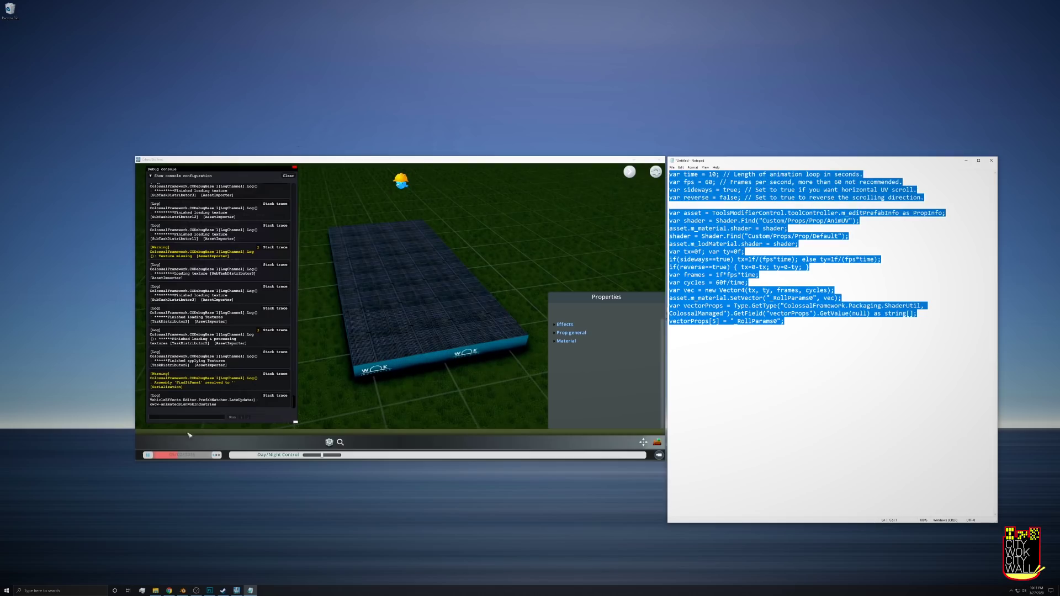
{"action": "left_click", "coordinate": [200, 418]}
{"action": "key", "text": "ctrl+v"}
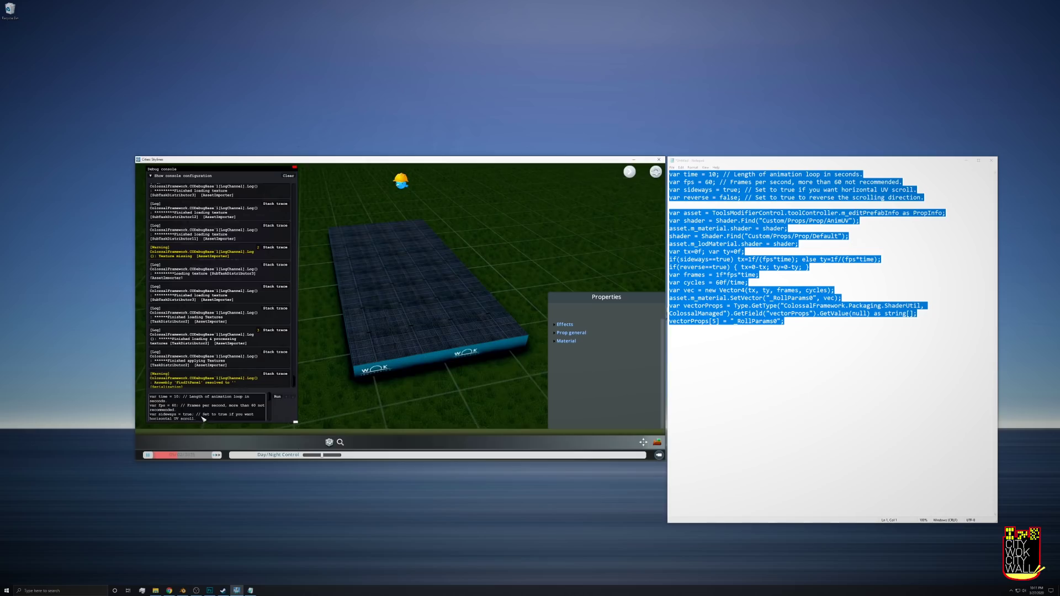
{"action": "left_click", "coordinate": [277, 397]}
- Unpause the simulation and examine the sign's scrolling texture from several angles, trying the day/night setting
{"action": "key", "text": "space"}
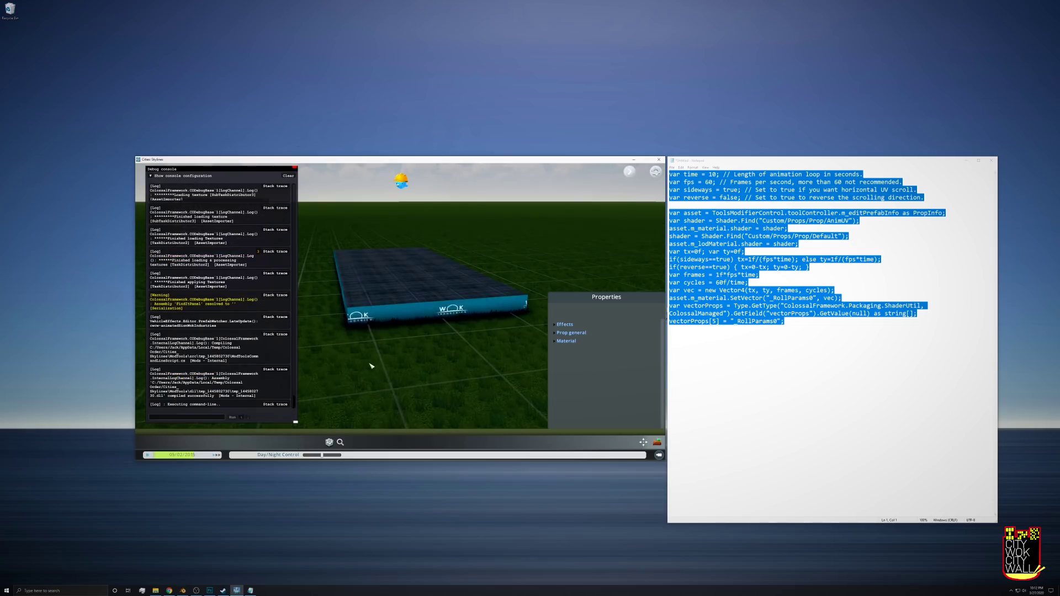
{"action": "middle_click_drag", "start_coordinate": [371, 365], "coordinate": [470, 370]}
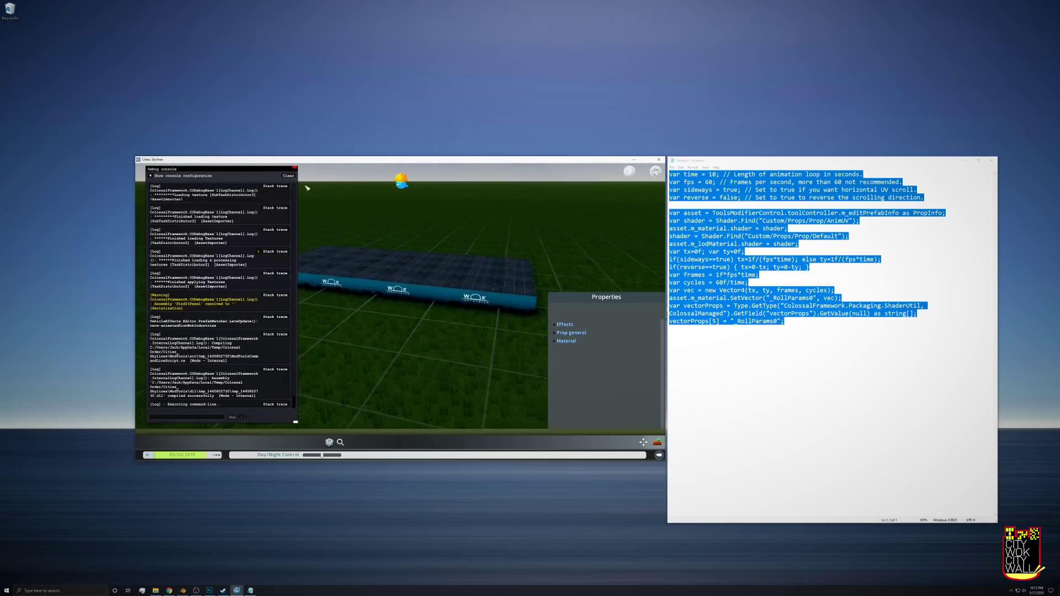
{"action": "middle_click_drag", "start_coordinate": [394, 293], "coordinate": [326, 287]}
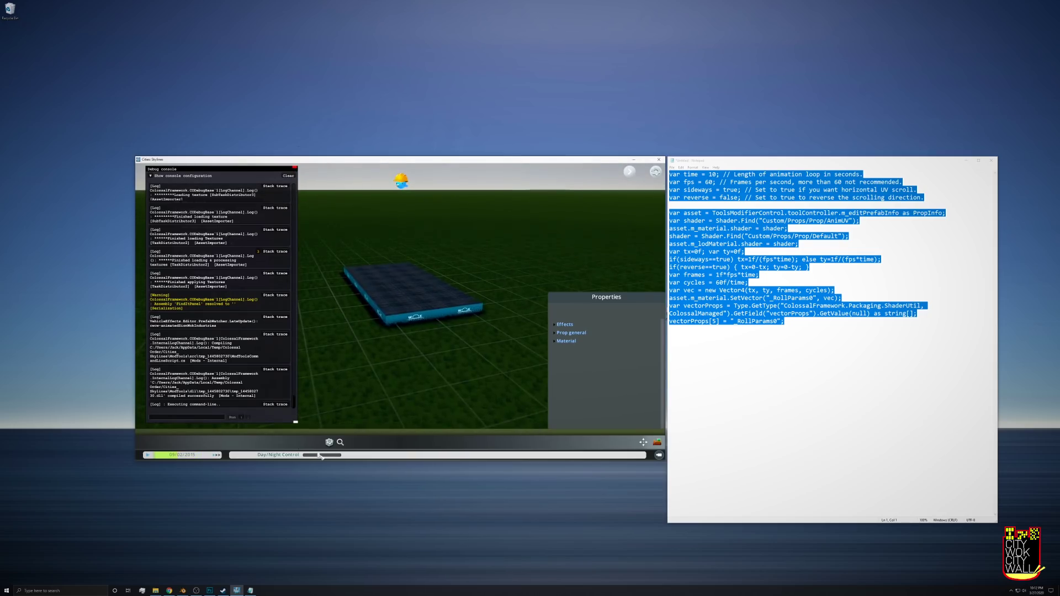
{"action": "left_click_drag", "start_coordinate": [322, 458], "coordinate": [340, 456]}
{"action": "scroll", "coordinate": [428, 386], "scroll_direction": "up", "scroll_amount": 3}
{"action": "middle_click_drag", "start_coordinate": [429, 386], "coordinate": [486, 387]}
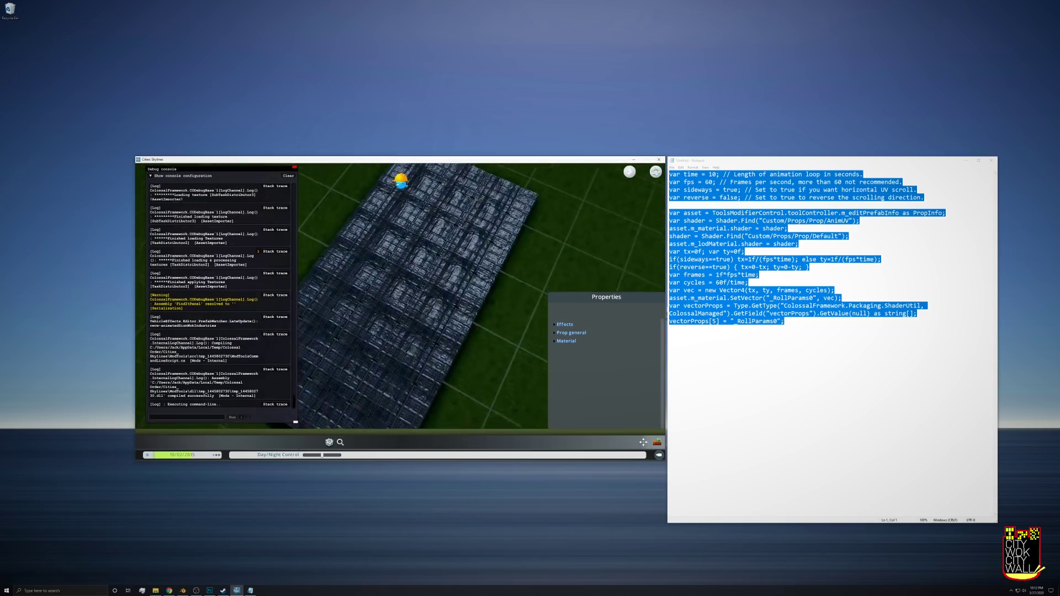
{"action": "middle_click_drag", "start_coordinate": [423, 304], "coordinate": [472, 284]}
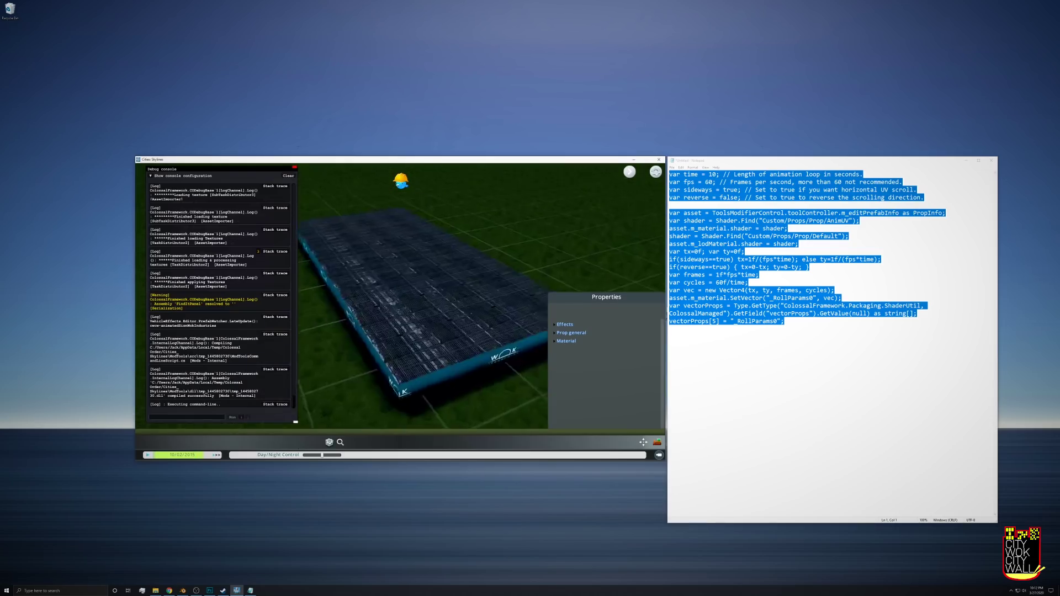
{"action": "middle_click_drag", "start_coordinate": [429, 386], "coordinate": [353, 386]}
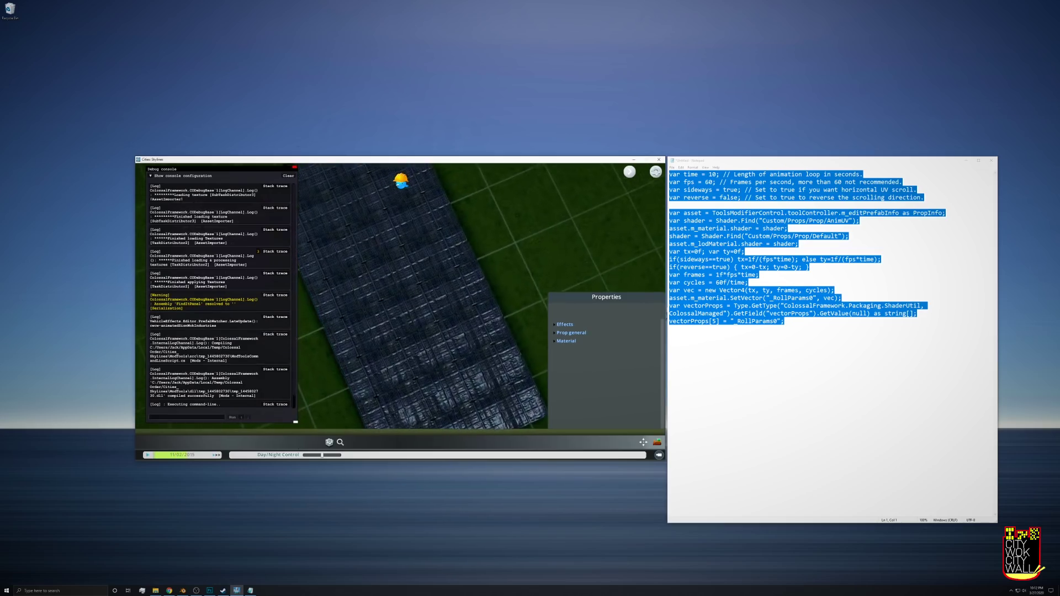
{"action": "middle_click_drag", "start_coordinate": [400, 296], "coordinate": [450, 290]}
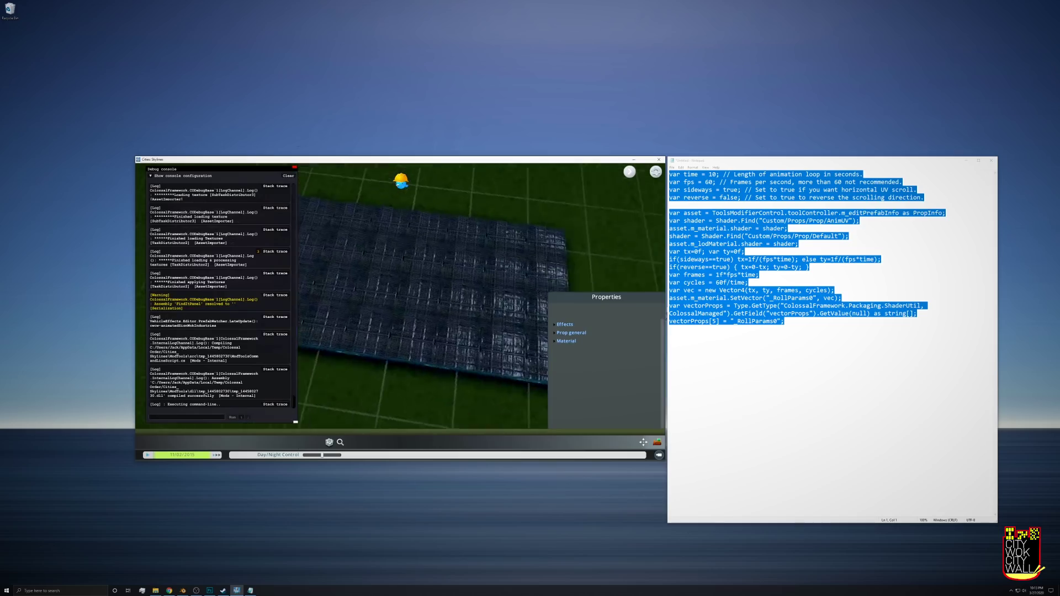
{"action": "middle_click_drag", "start_coordinate": [424, 296], "coordinate": [519, 279]}
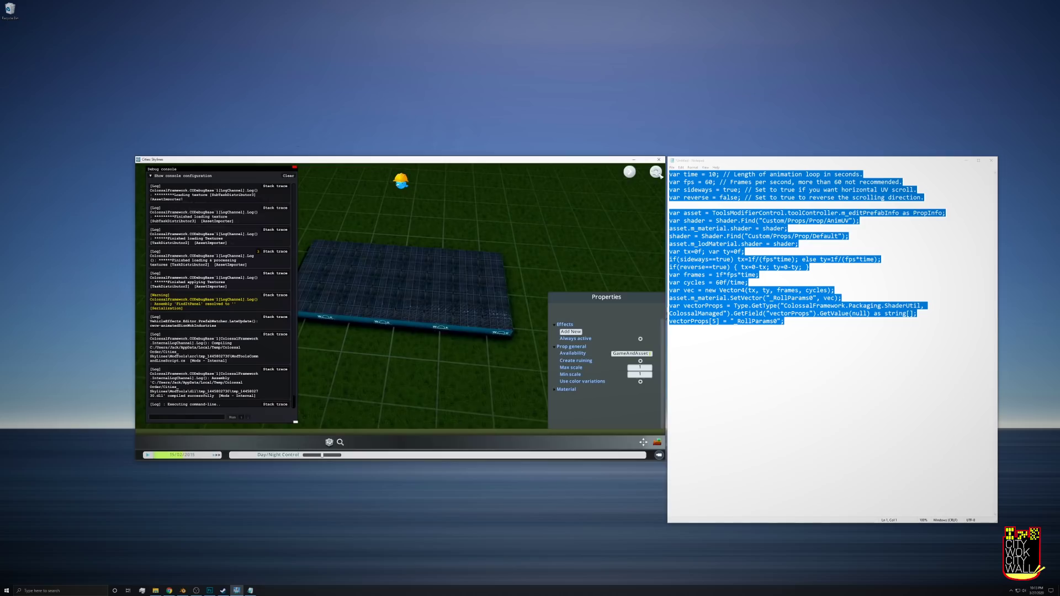
- Save the animated sign prop as an asset
{"action": "key", "text": "Escape"}
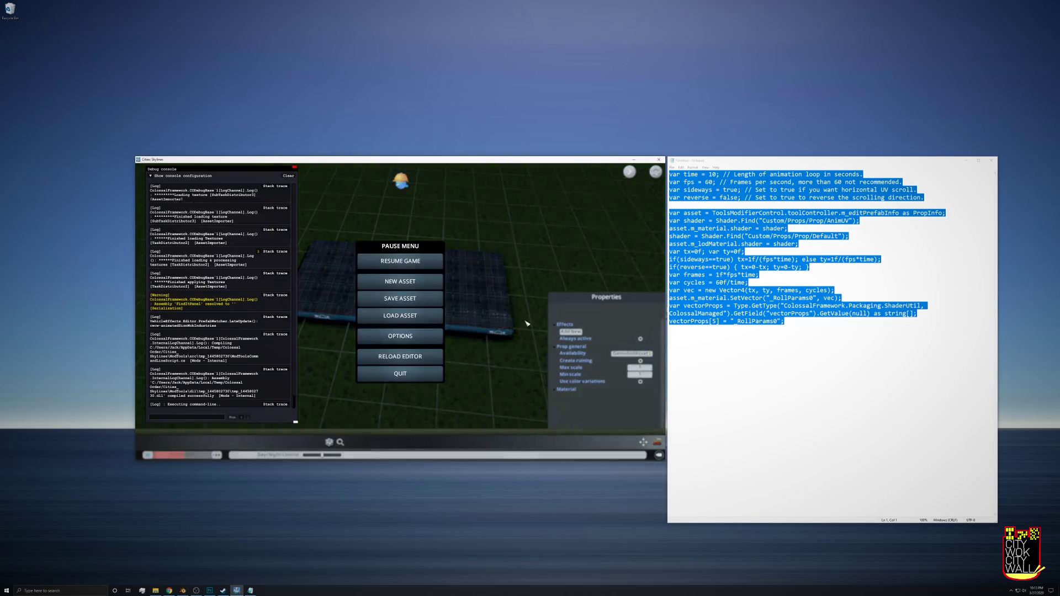
{"action": "left_click", "coordinate": [403, 300]}
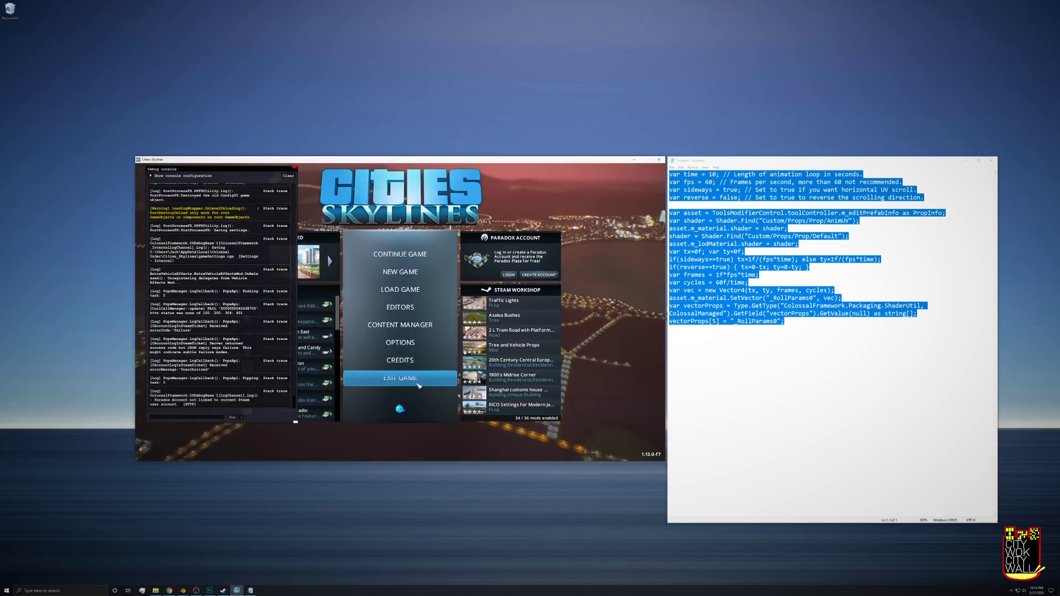
- Exit Cities: Skylines from its main menu and switch to Steam
{"action": "left_click", "coordinate": [417, 381]}
{"action": "left_click", "coordinate": [371, 339]}
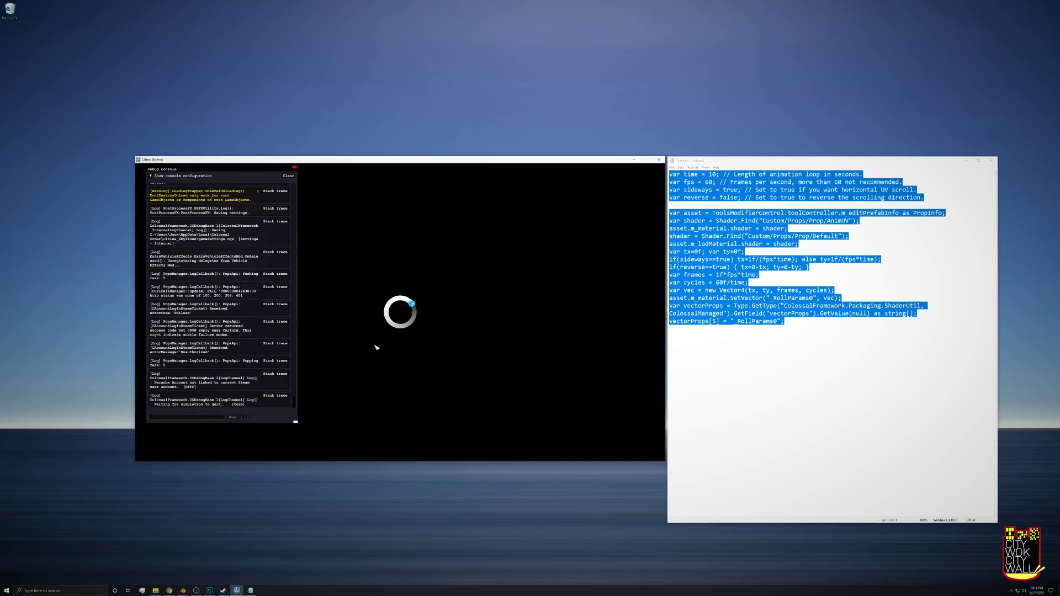
{"action": "left_click", "coordinate": [223, 591]}
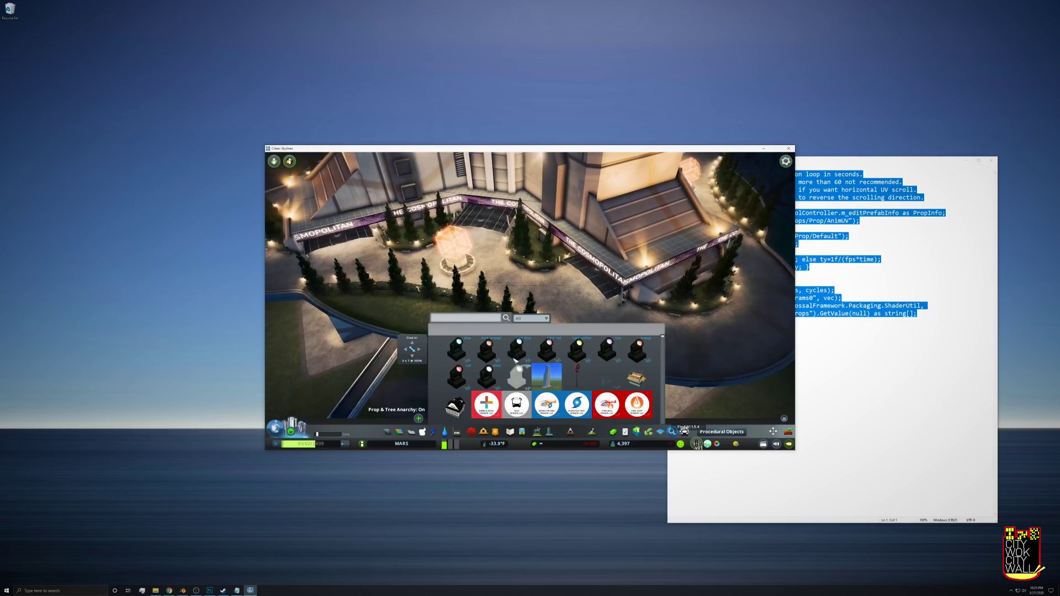
- In the loaded city, search the props for cwcw and choose the animated sign for placement
{"action": "type", "text": "wcw"}
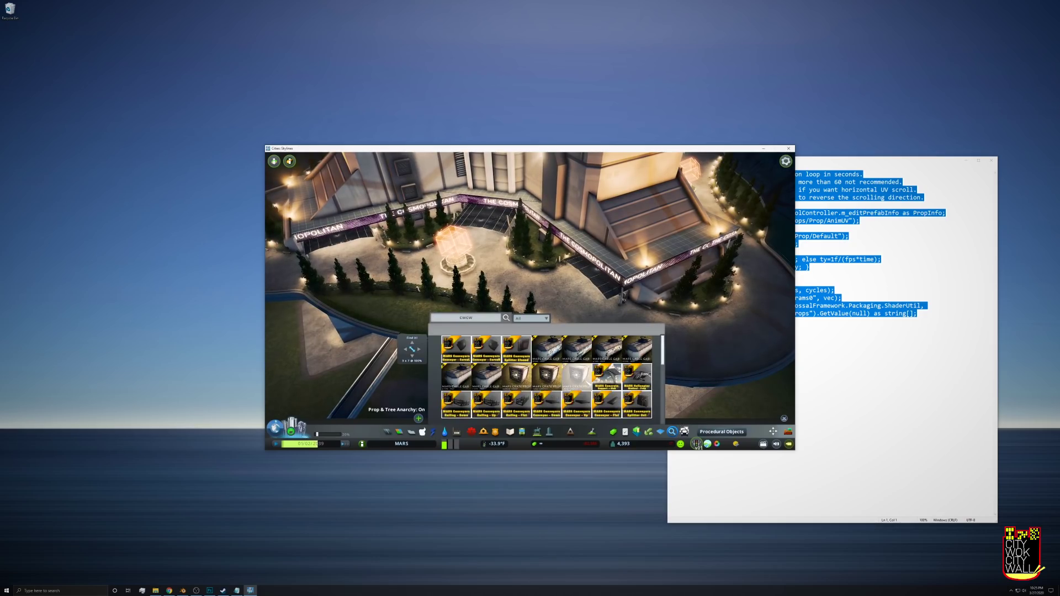
{"action": "left_click", "coordinate": [586, 393]}
{"action": "scroll", "coordinate": [586, 259], "scroll_direction": "down", "scroll_amount": 2}
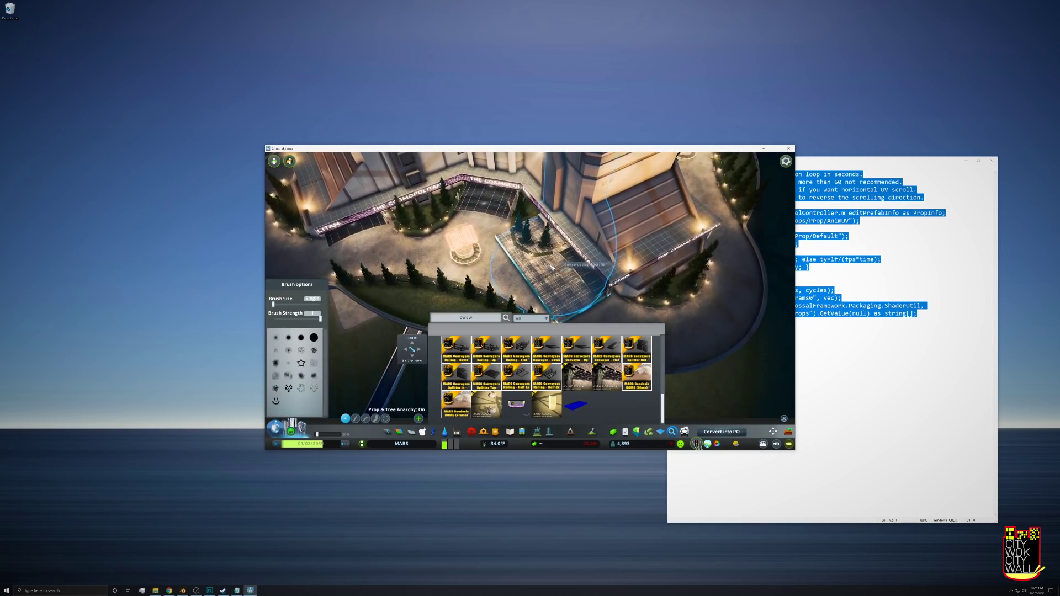
- Activate the Move It tool for the props around the Cosmopolitan building's entrance
{"action": "scroll", "coordinate": [555, 243], "scroll_direction": "up", "scroll_amount": 3}
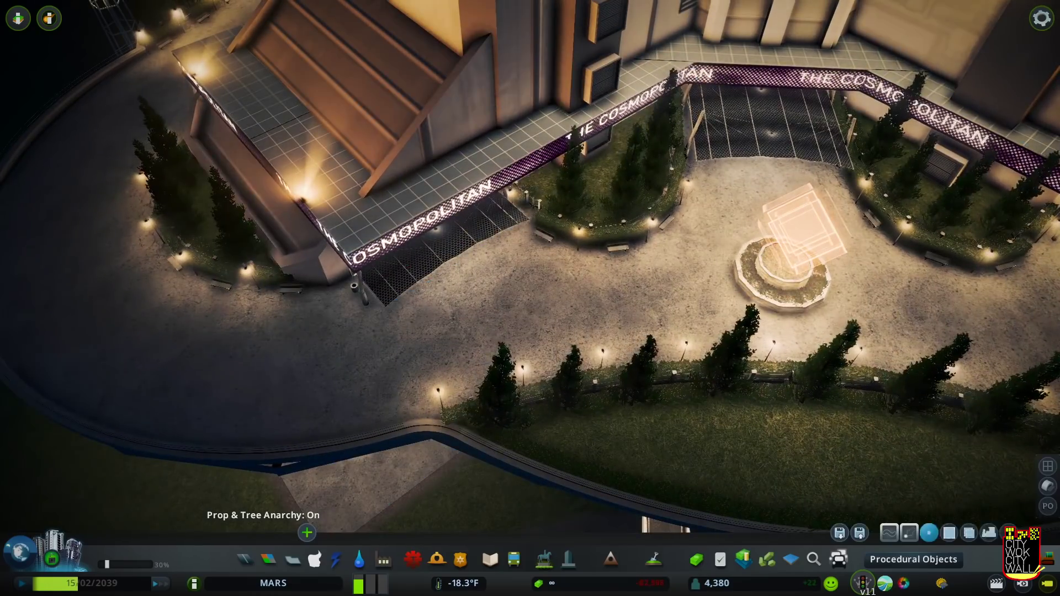
{"action": "key", "text": "m"}
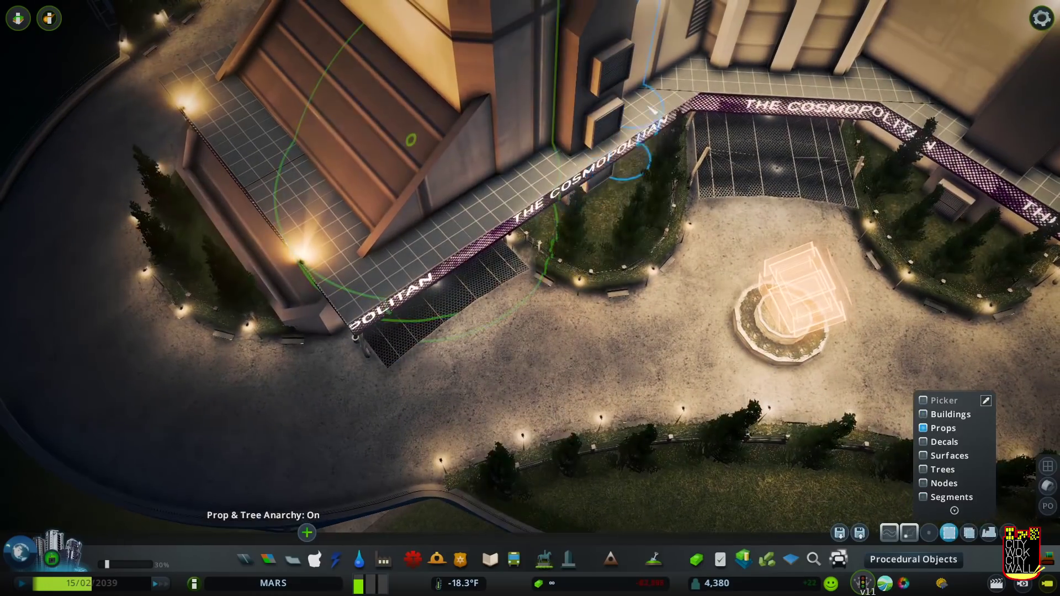